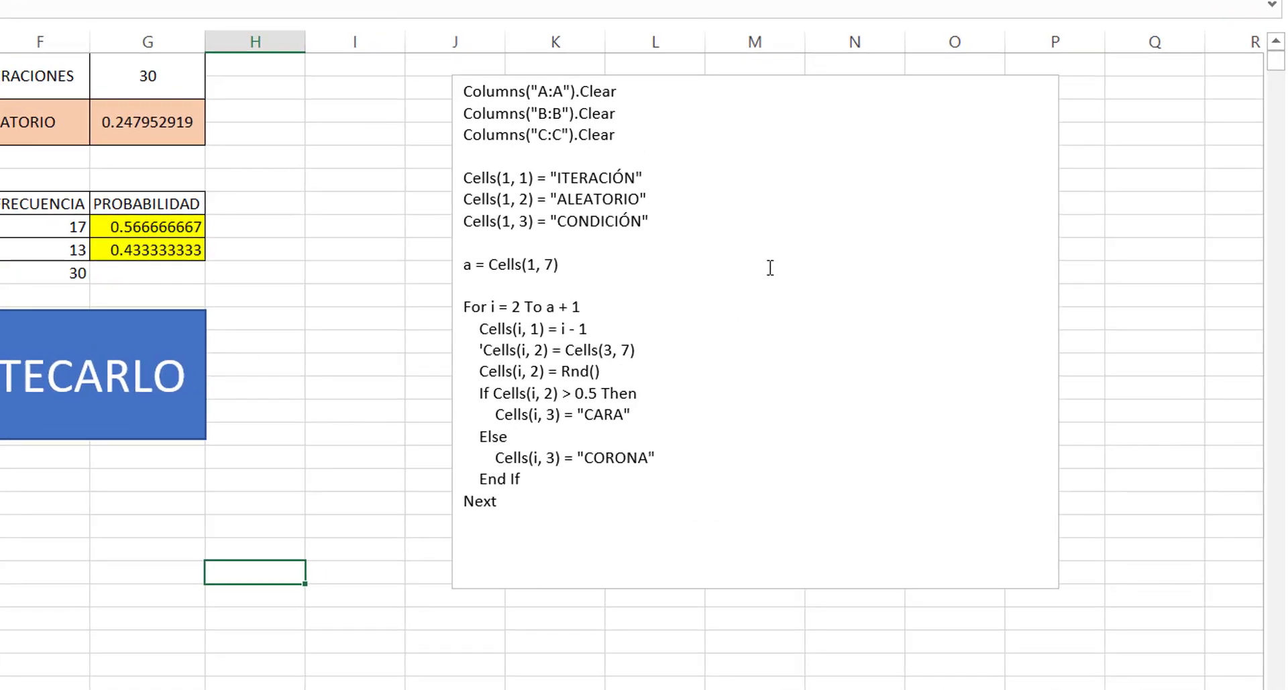
- Highlight the macro code in the text box and save the workbook as a macro-enabled Excel file named montecarlo
drag(555, 511, 493, 80)
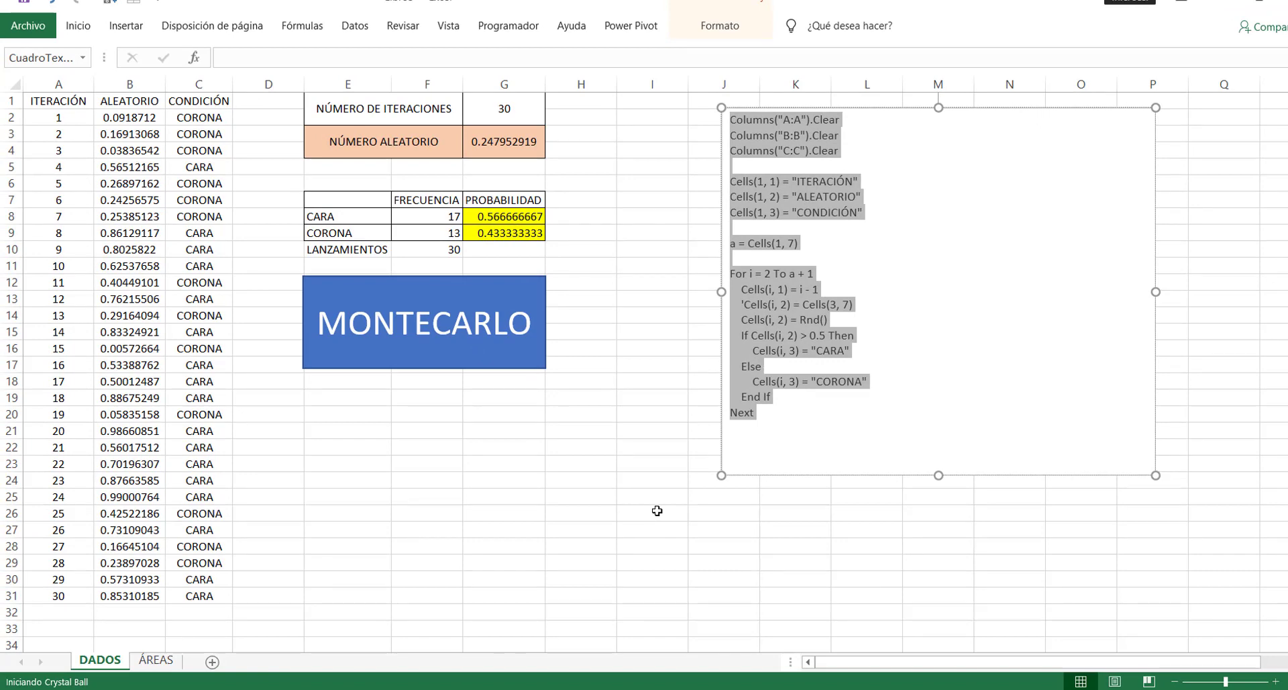
click(30, 27)
click(76, 257)
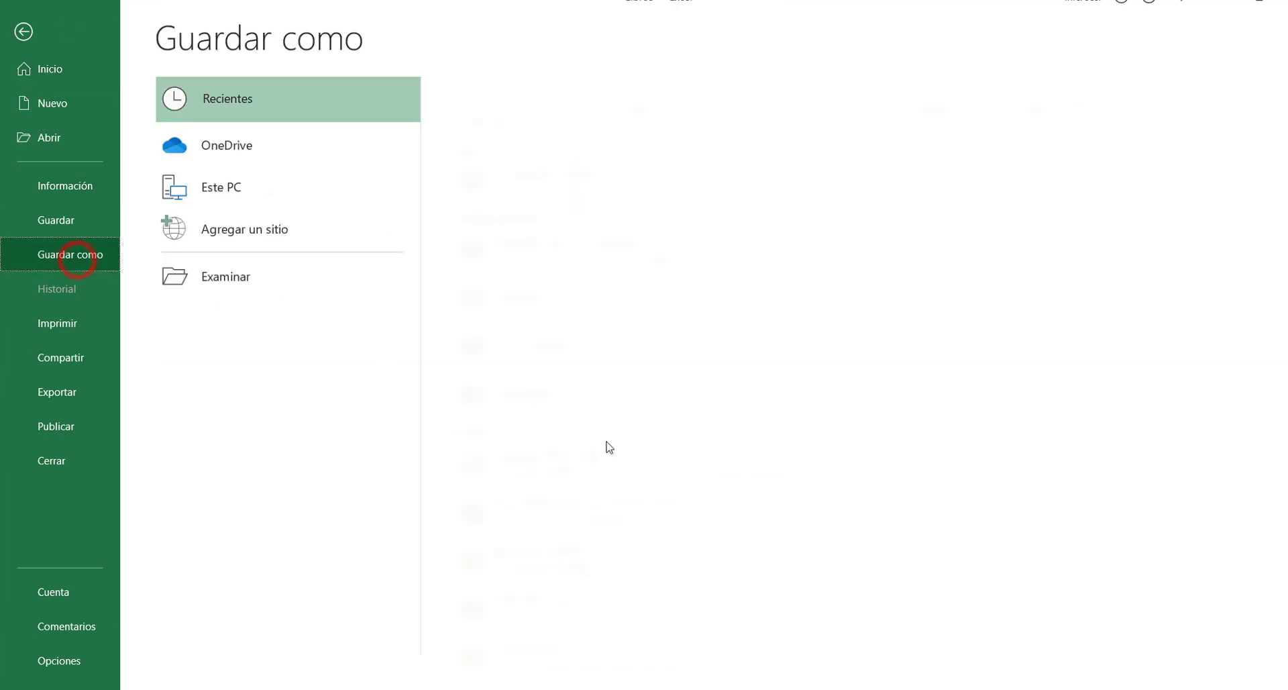
click(596, 192)
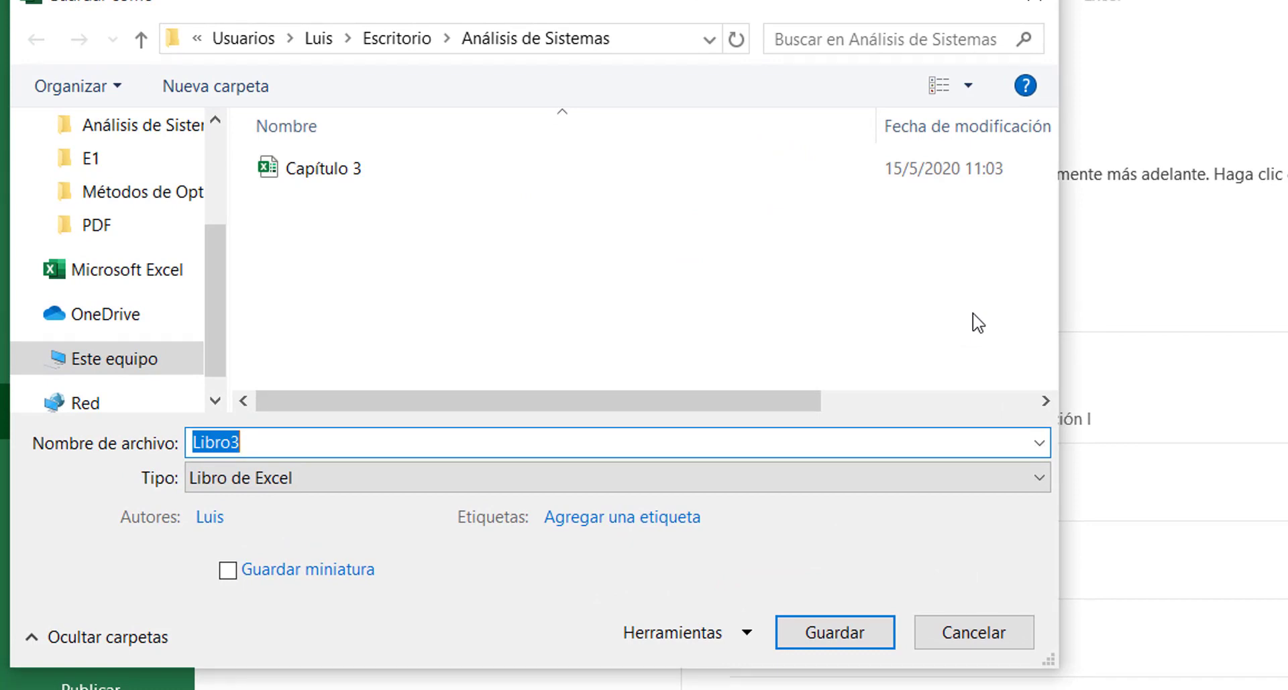
click(948, 477)
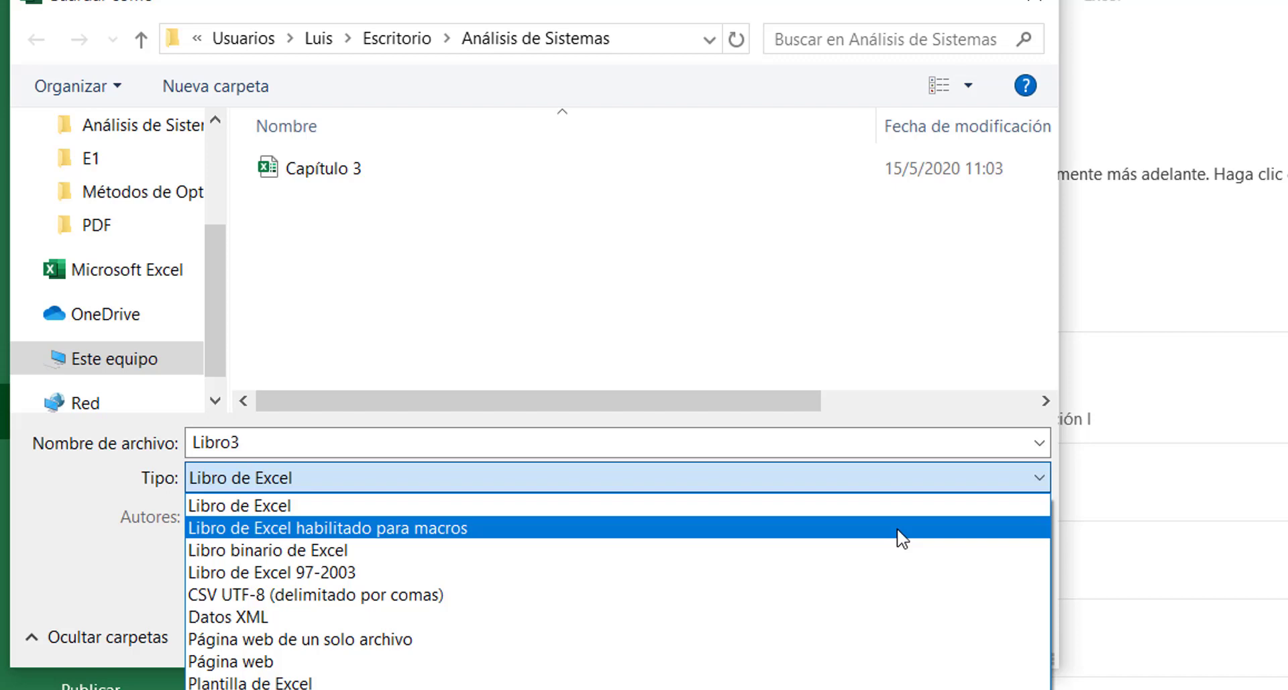
click(898, 529)
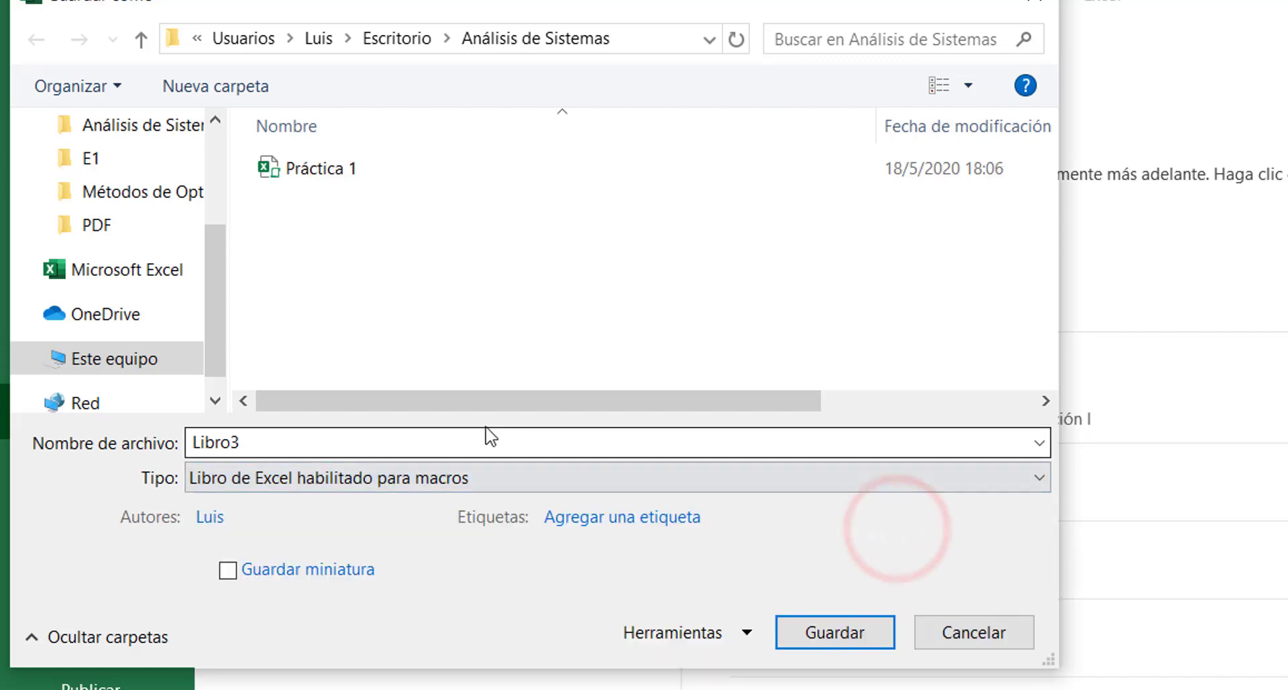
click(476, 439)
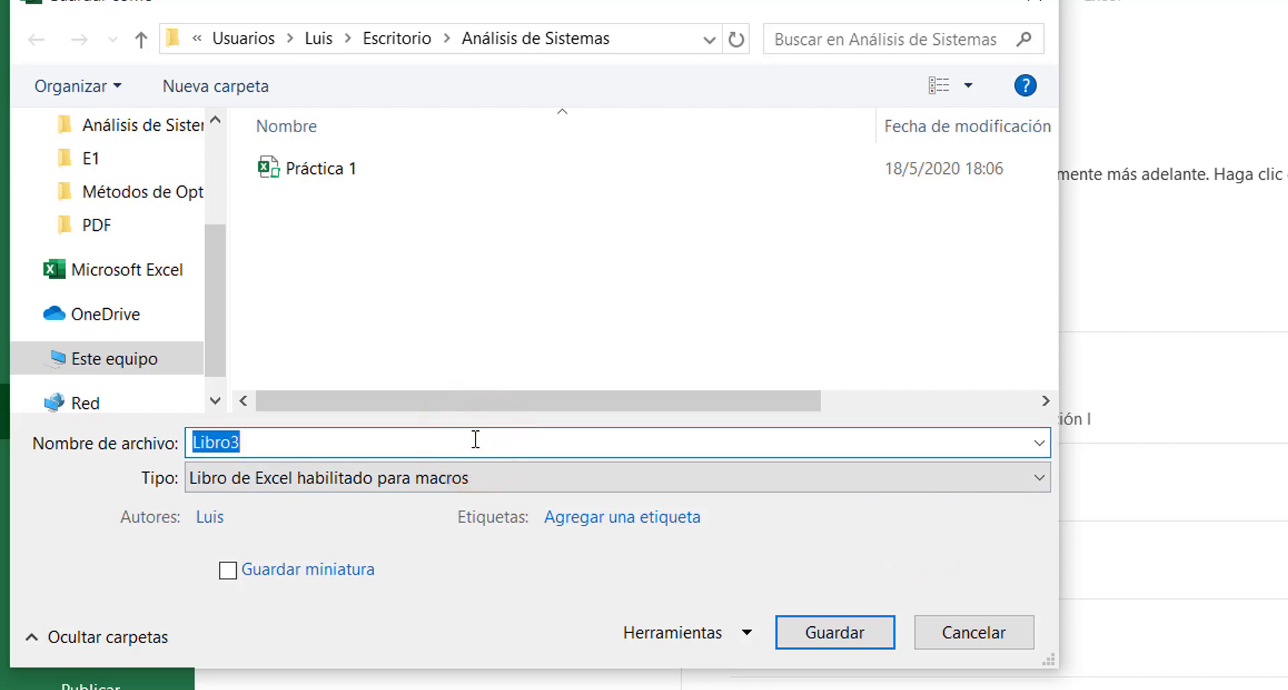
text(monet)
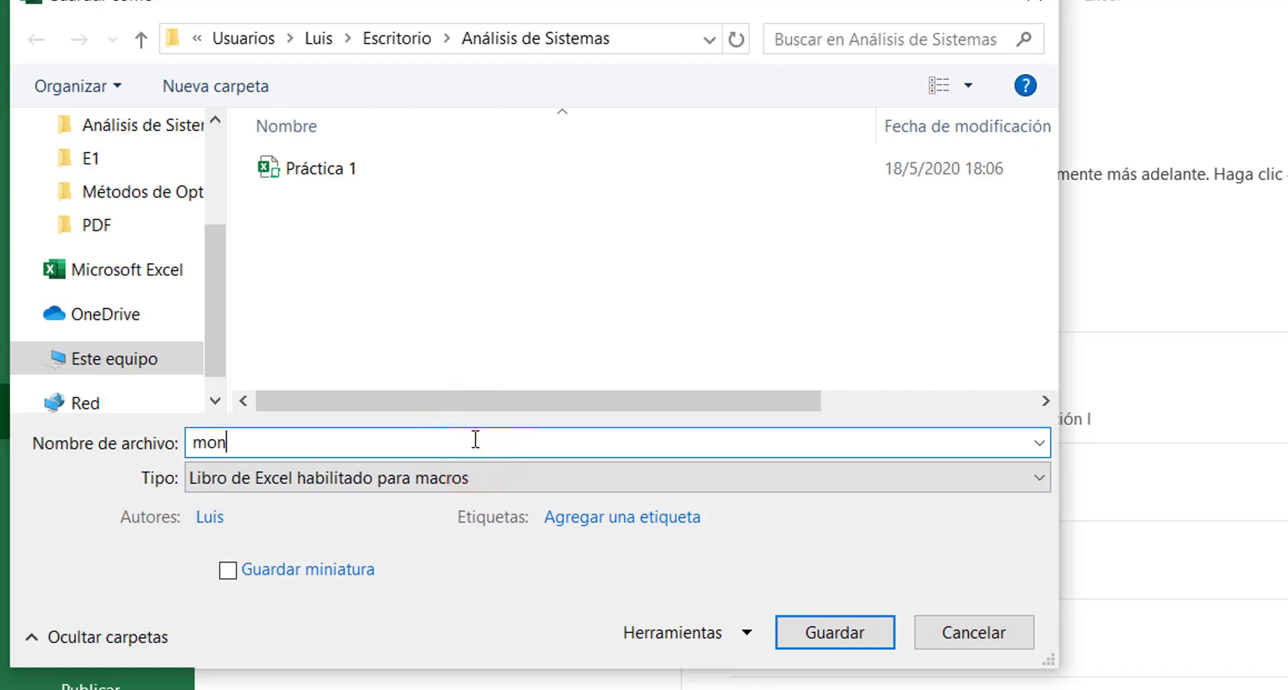
key(BackSpace)
key(BackSpace)
text(tecarlo)
click(844, 641)
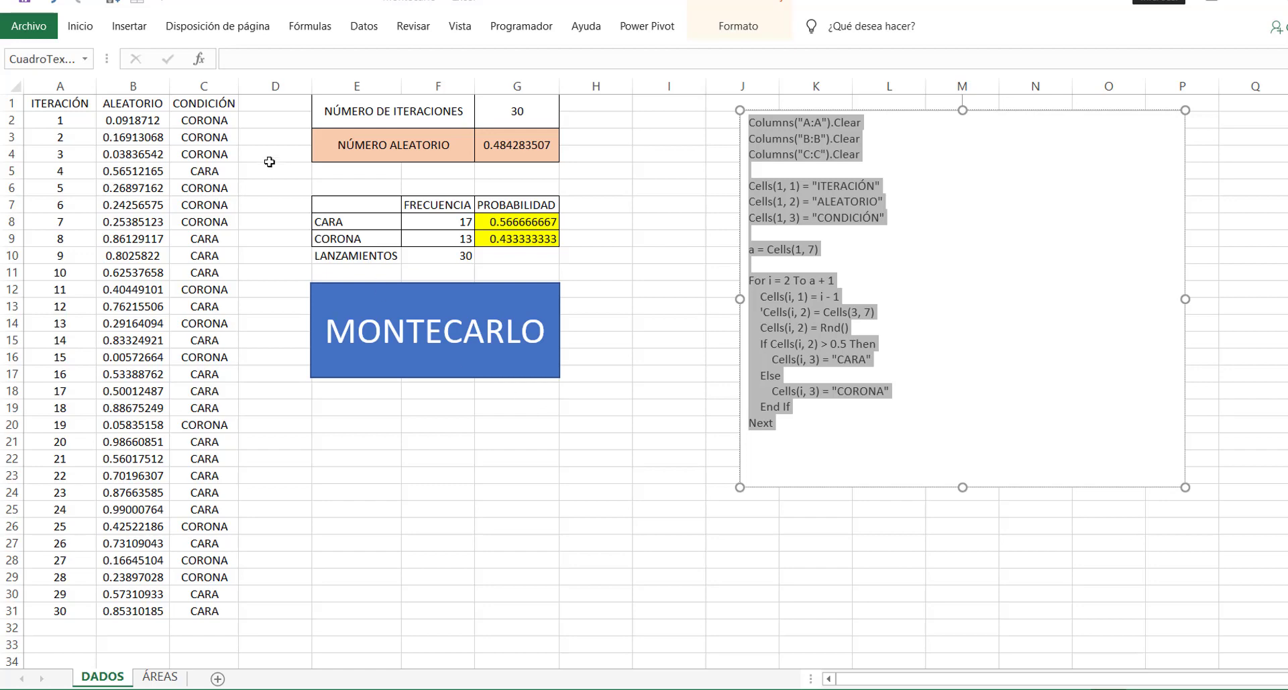
- Draw a rectangle below the MONTECARLO button, spanning columns E to G from about row 19 to row 24
click(131, 30)
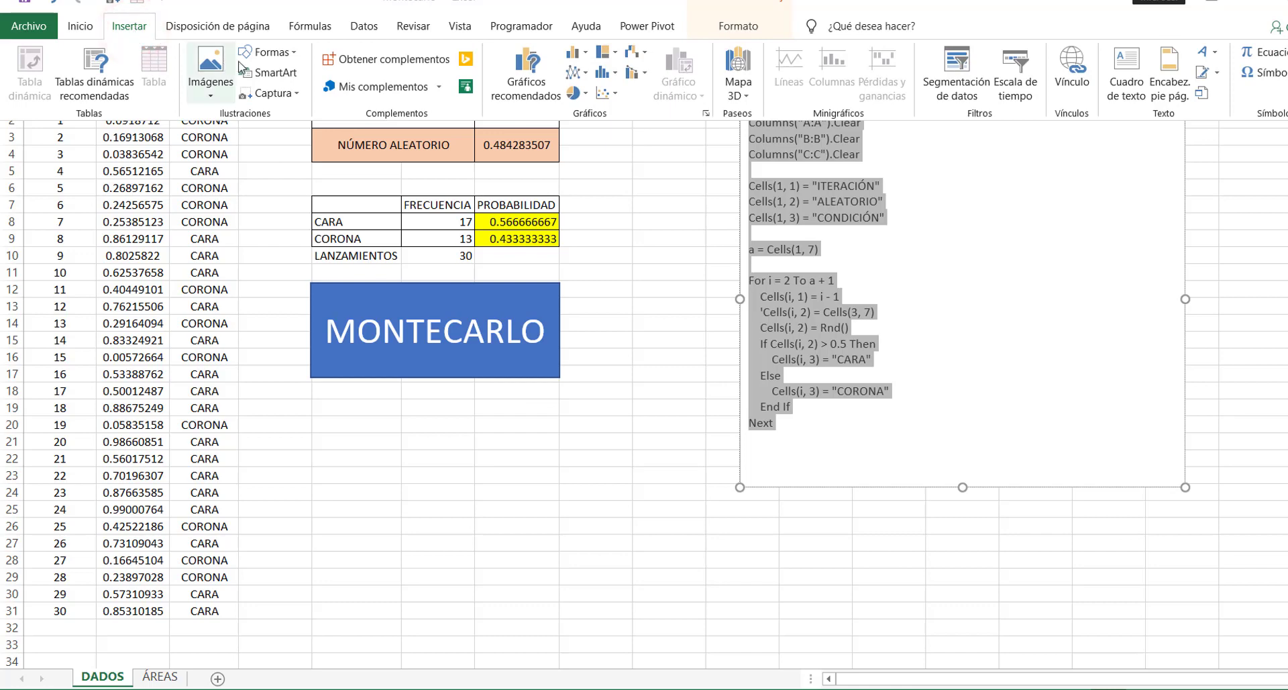
click(272, 54)
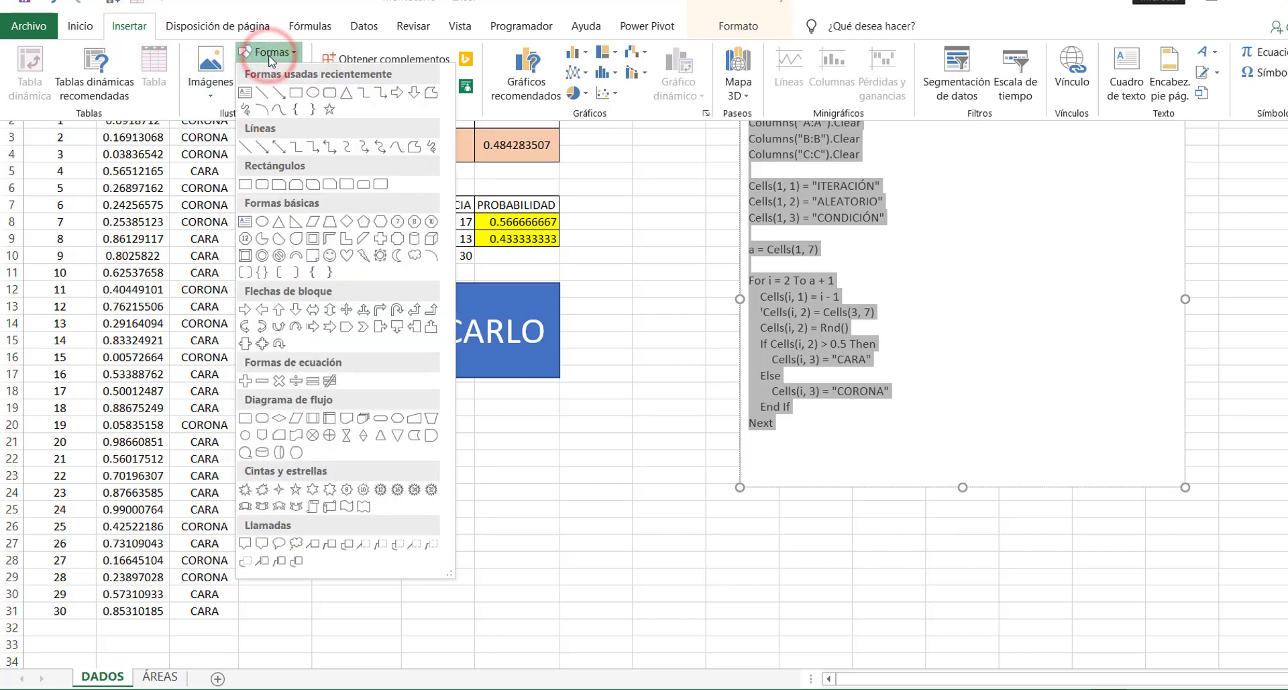
click(295, 99)
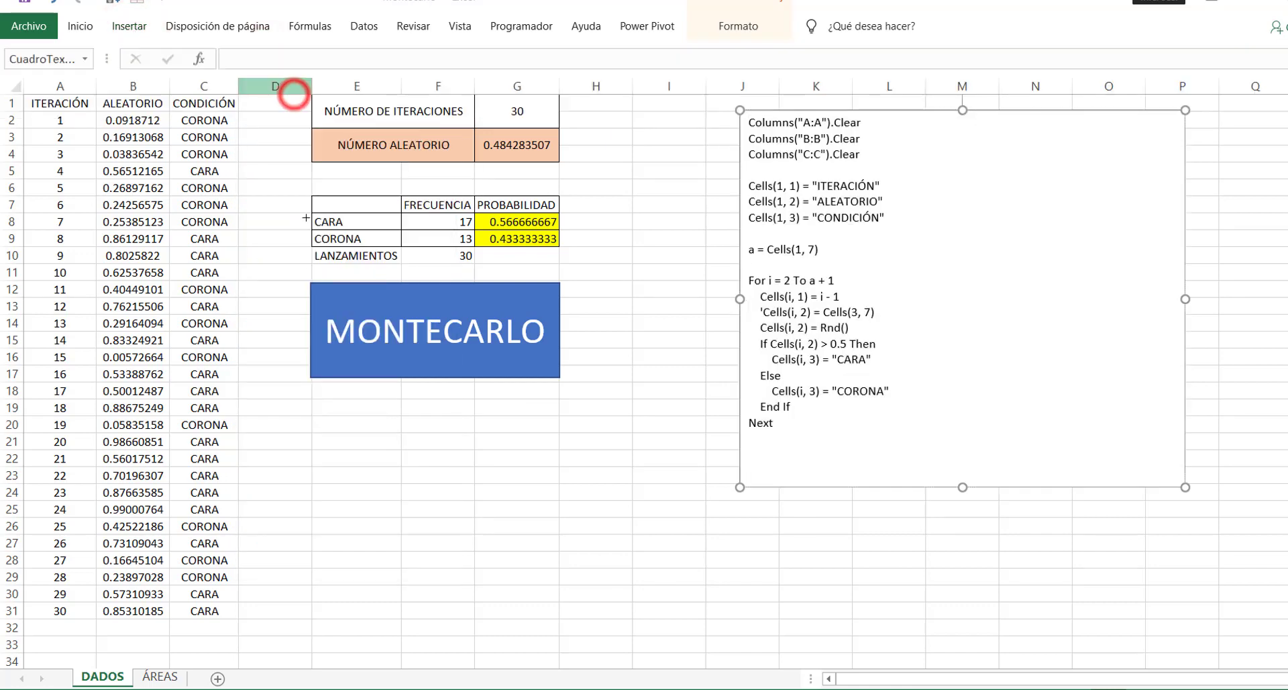
drag(309, 409, 560, 503)
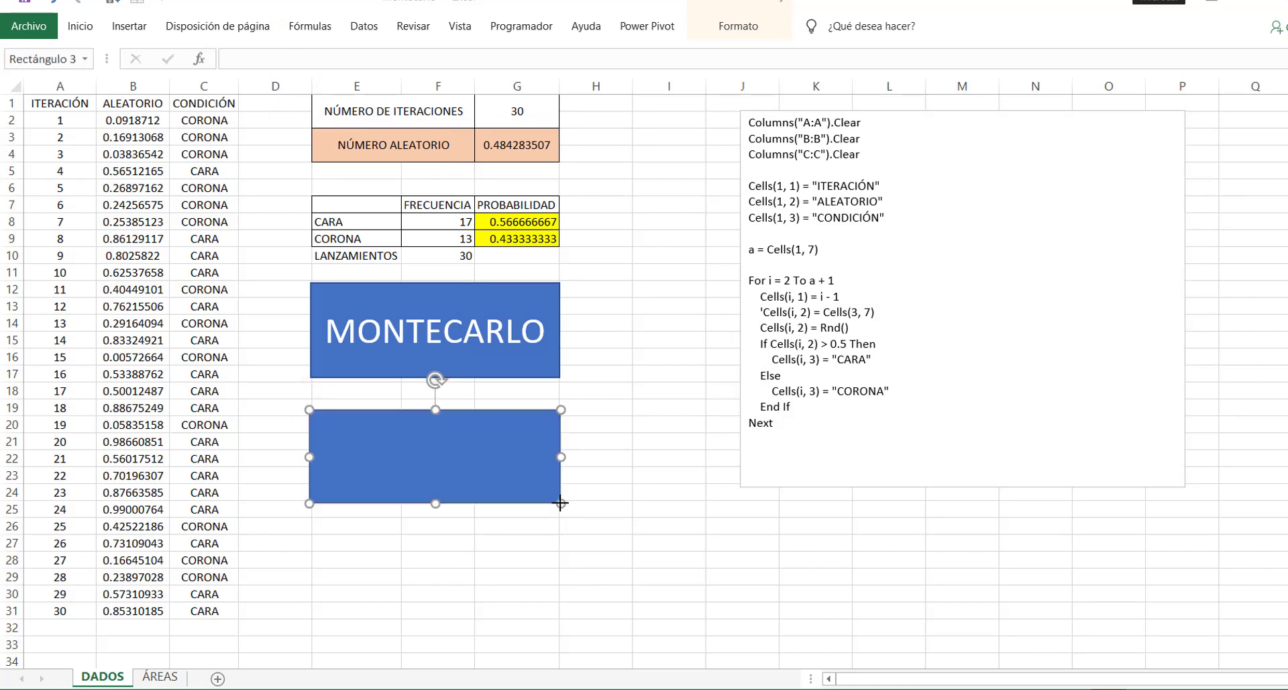
- Assign a new macro named DADOS_Rectángulo3_Haga_clic_en to the new rectangle
right_click(469, 461)
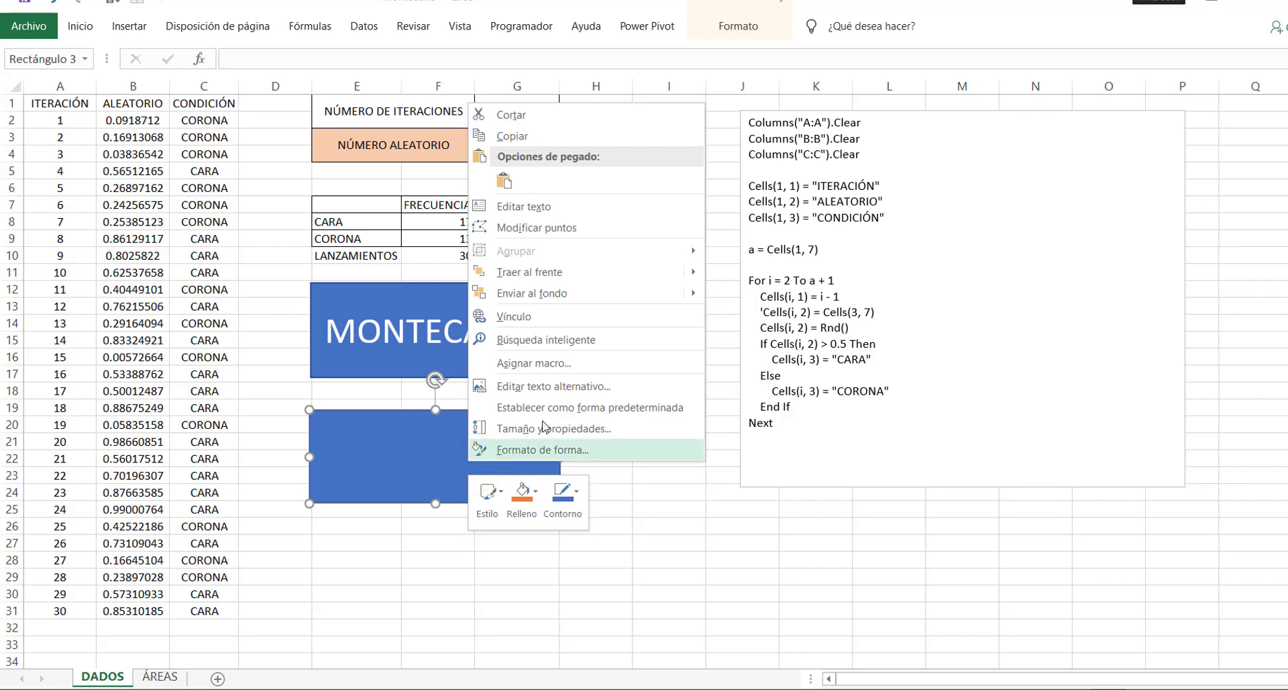
click(622, 374)
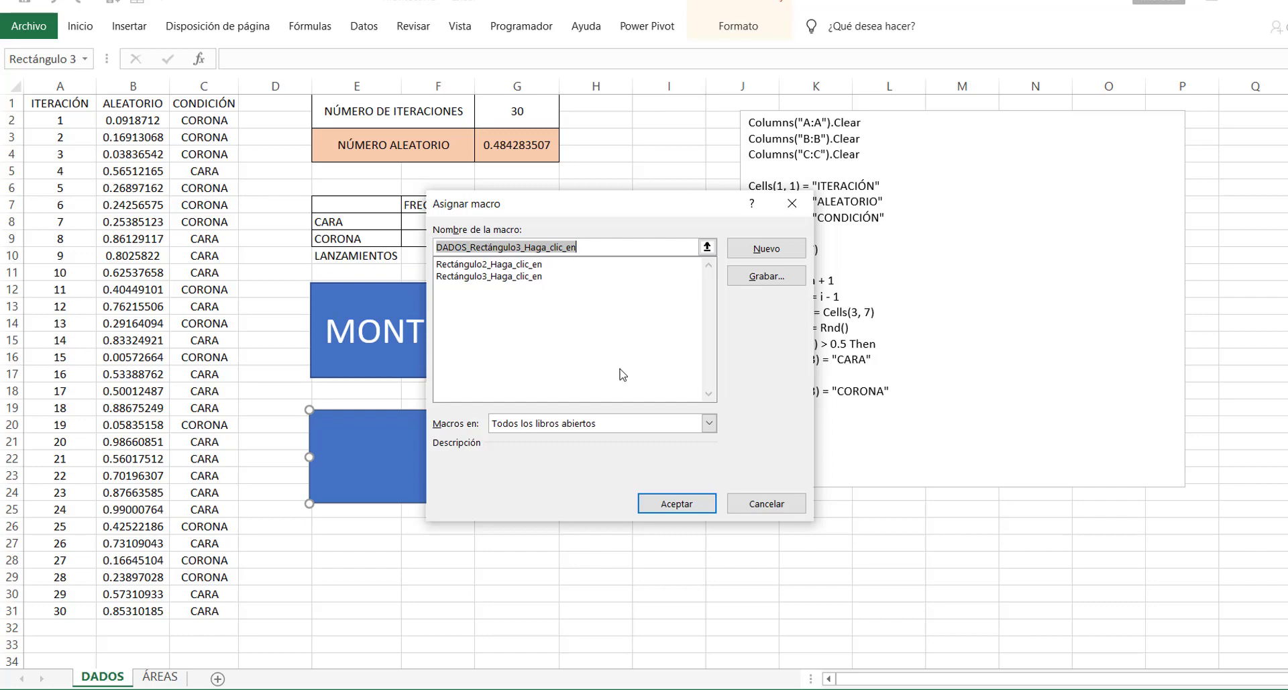
click(789, 255)
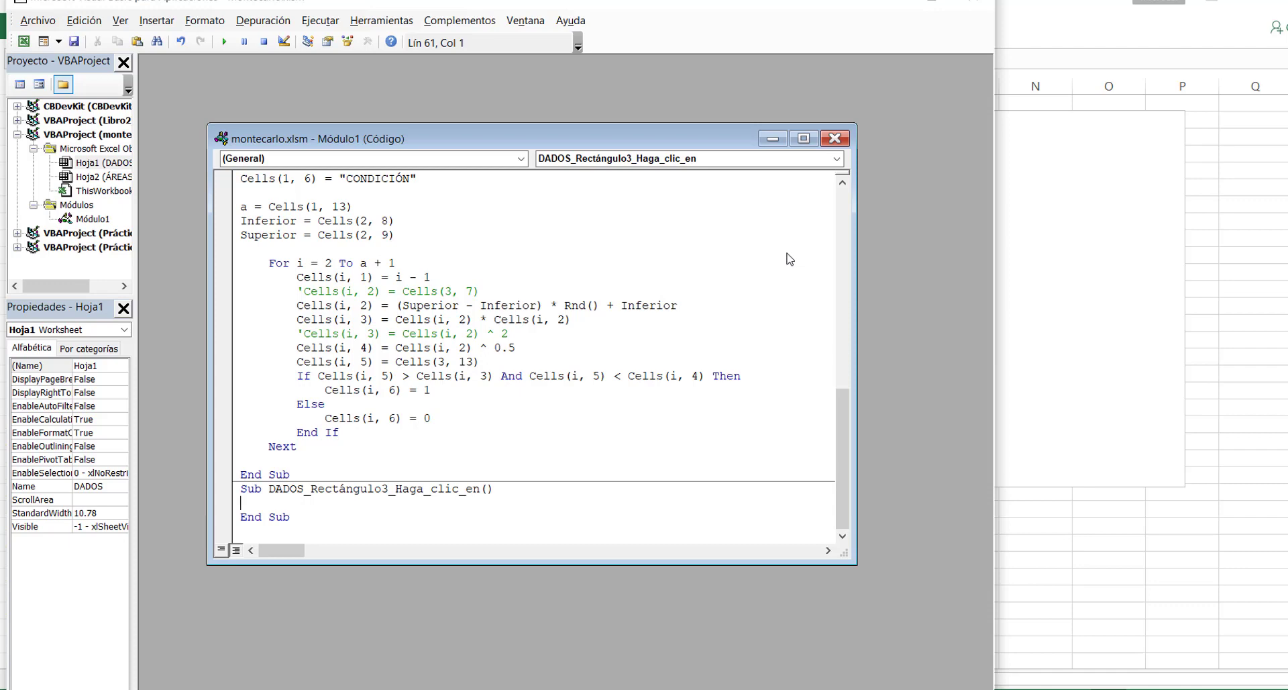
- Highlight the empty DADOS_Rectángulo3_Haga_clic_en procedure to review it, and return to the DADOS worksheet
key(Up)
key(shift+Down)
key(shift+Down)
key(shift+Down)
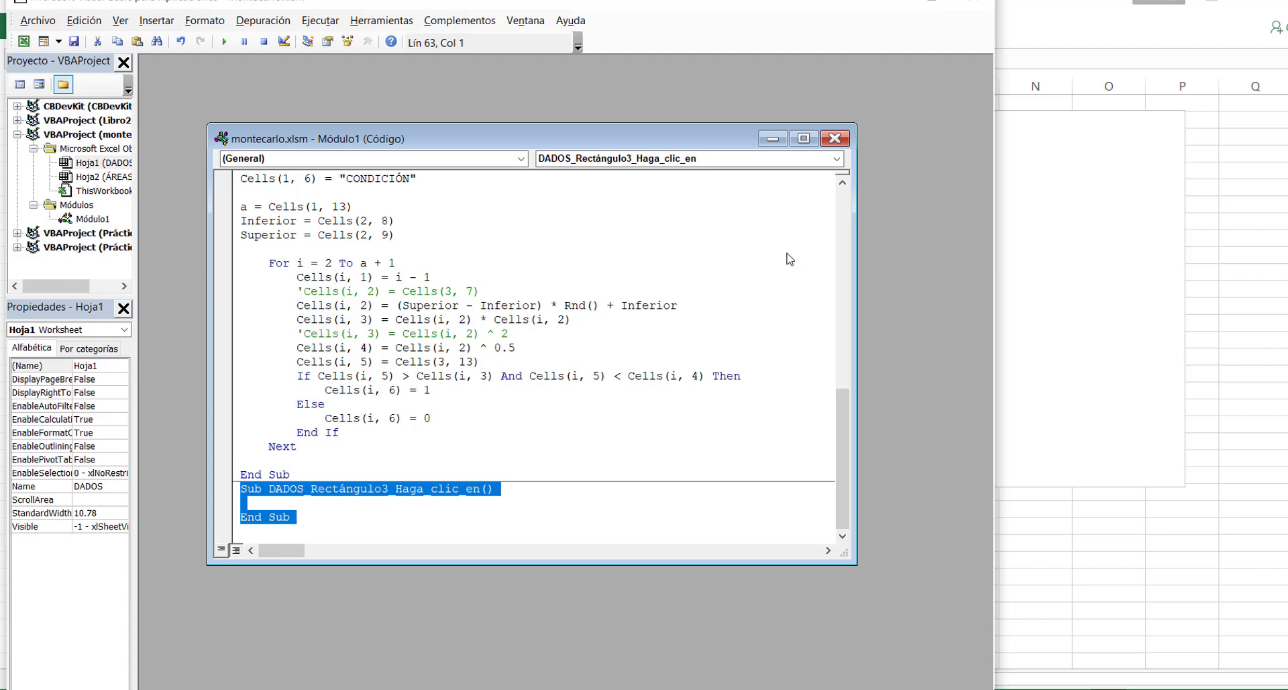
click(979, 10)
click(645, 496)
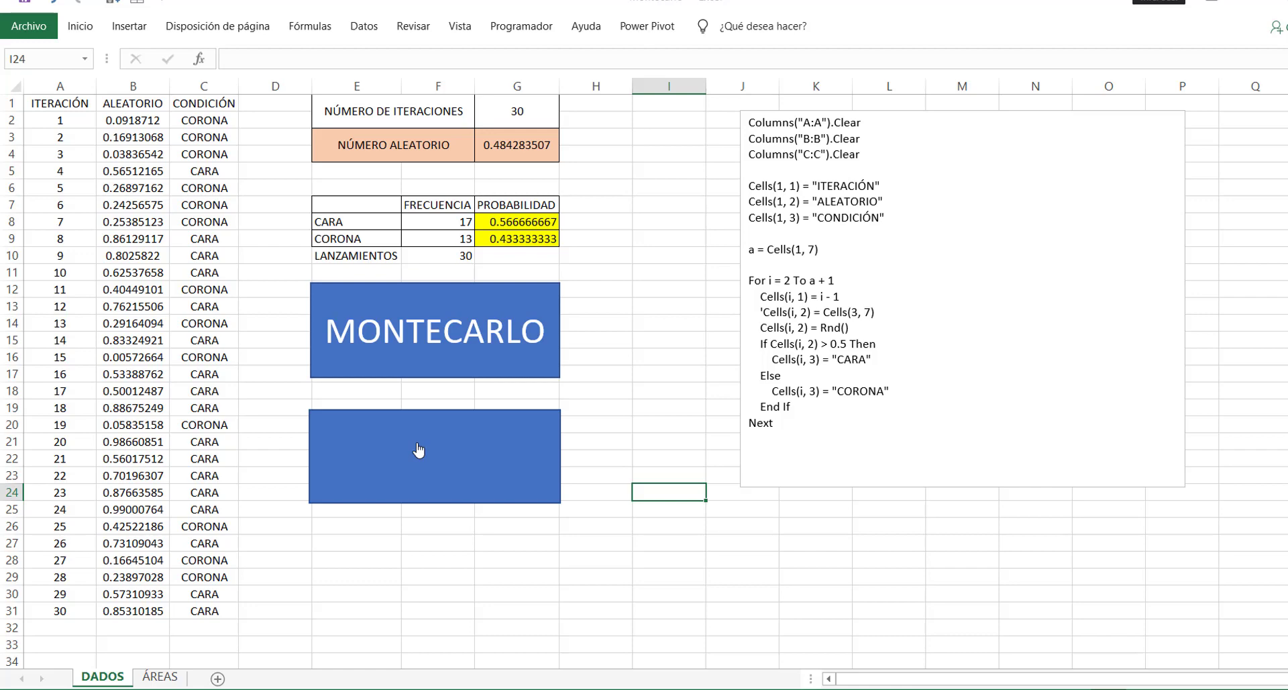
- Run the MONTECARLO simulation with the existing iteration count, and again with the number of iterations set to 10
click(438, 339)
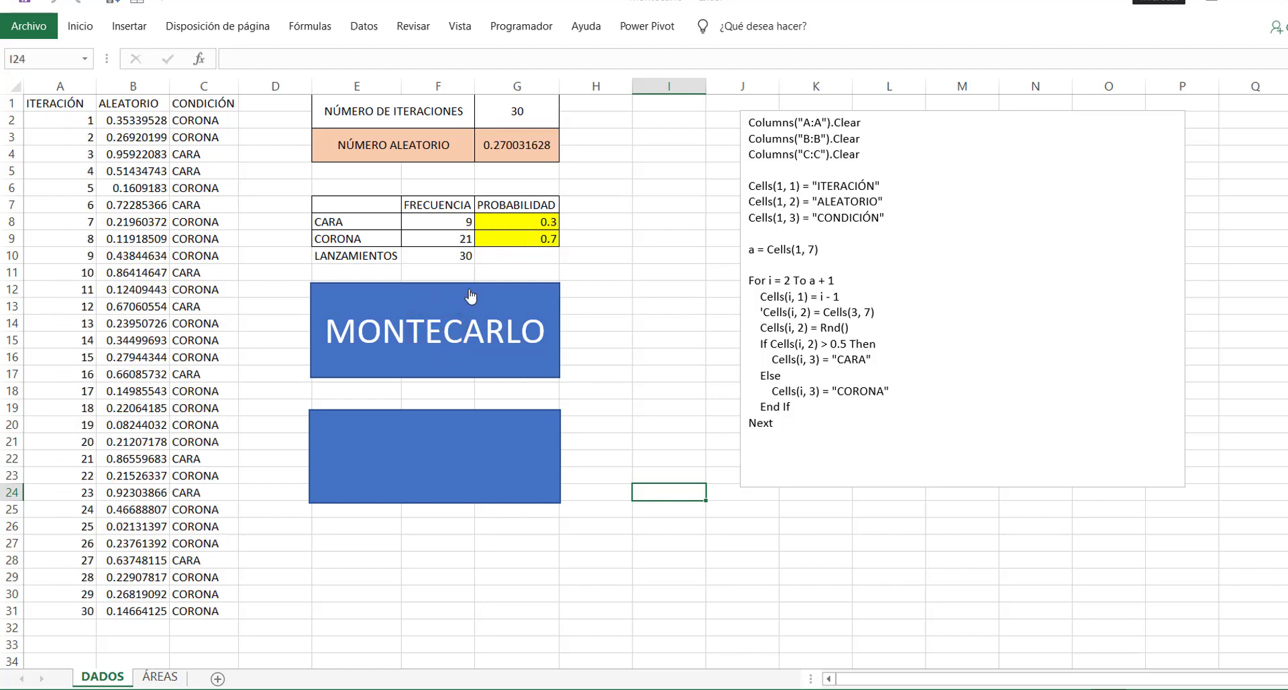
click(529, 110)
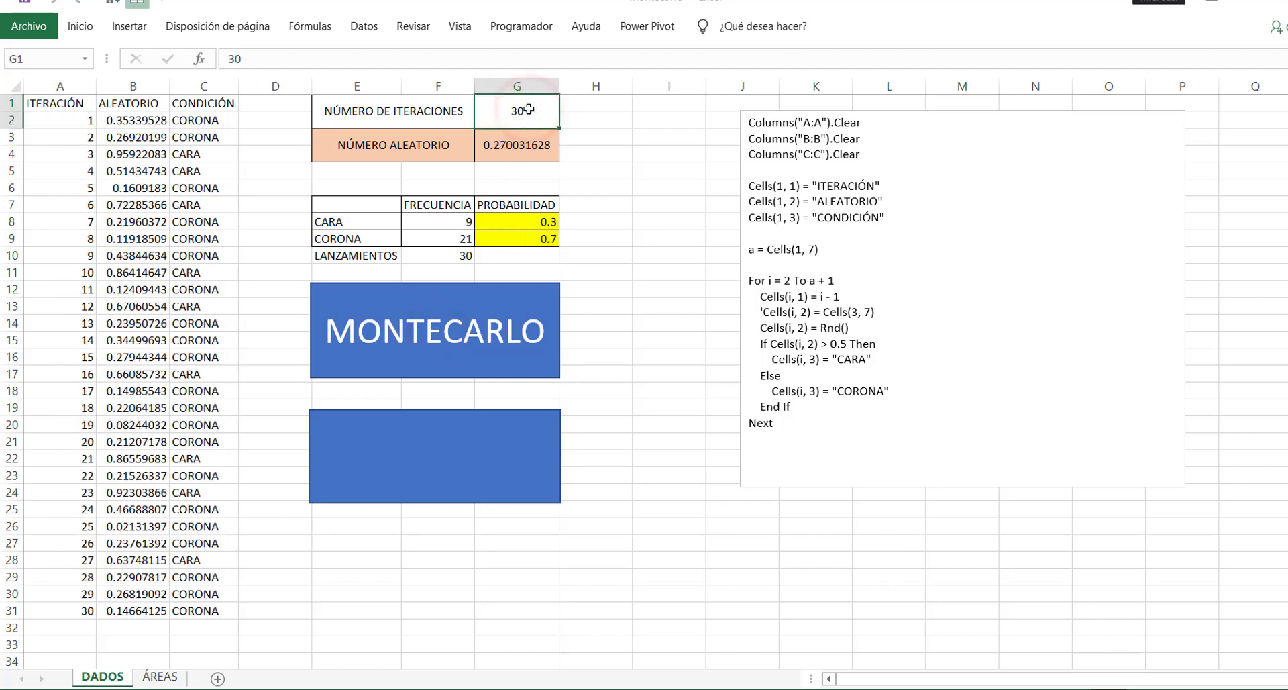
text(10)
right_click(591, 289)
click(496, 330)
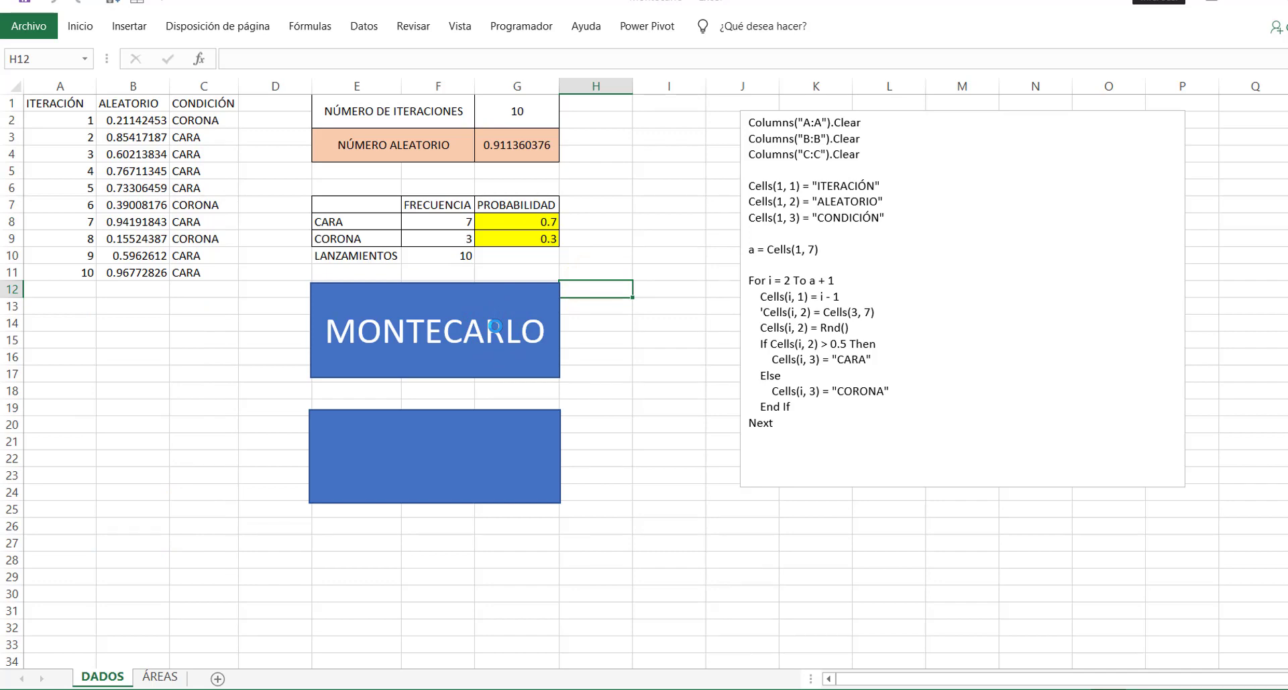
- Examine the number of iterations and the frequency and probability table in E7:G10
drag(517, 110, 434, 107)
drag(356, 205, 514, 262)
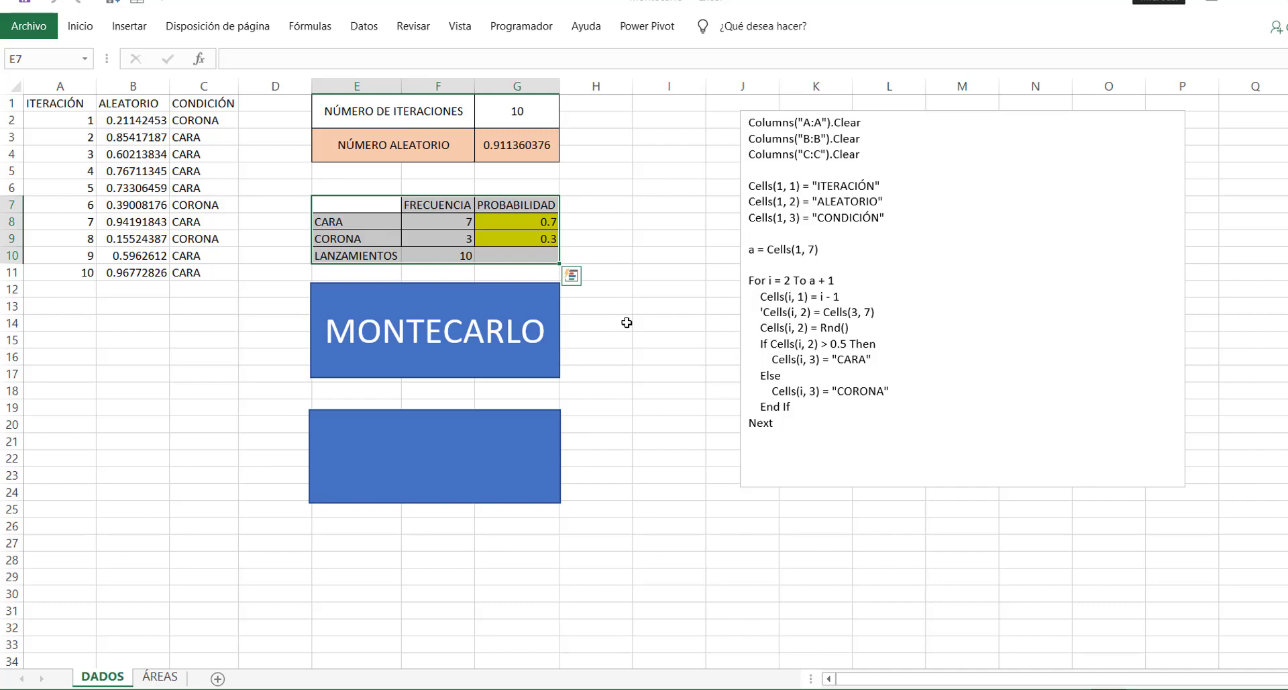
click(631, 237)
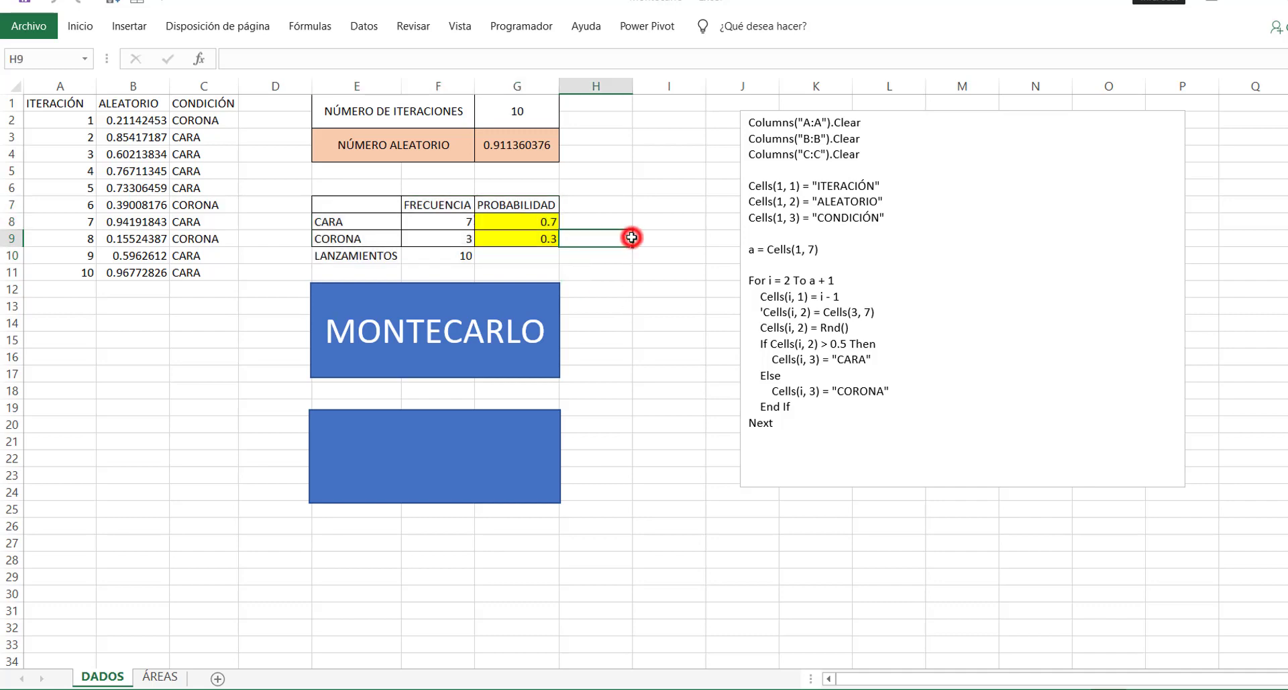
click(446, 215)
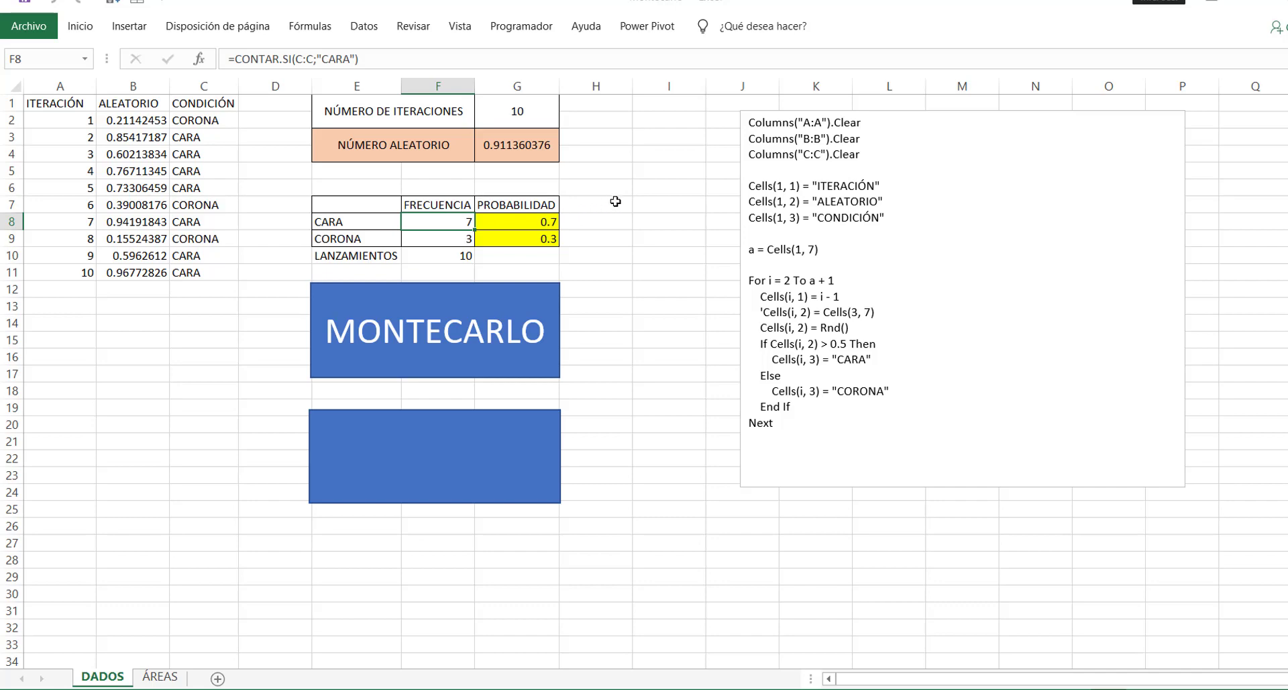
key(Left)
key(Up)
key(shift+Right)
key(shift+Right)
key(shift+Right)
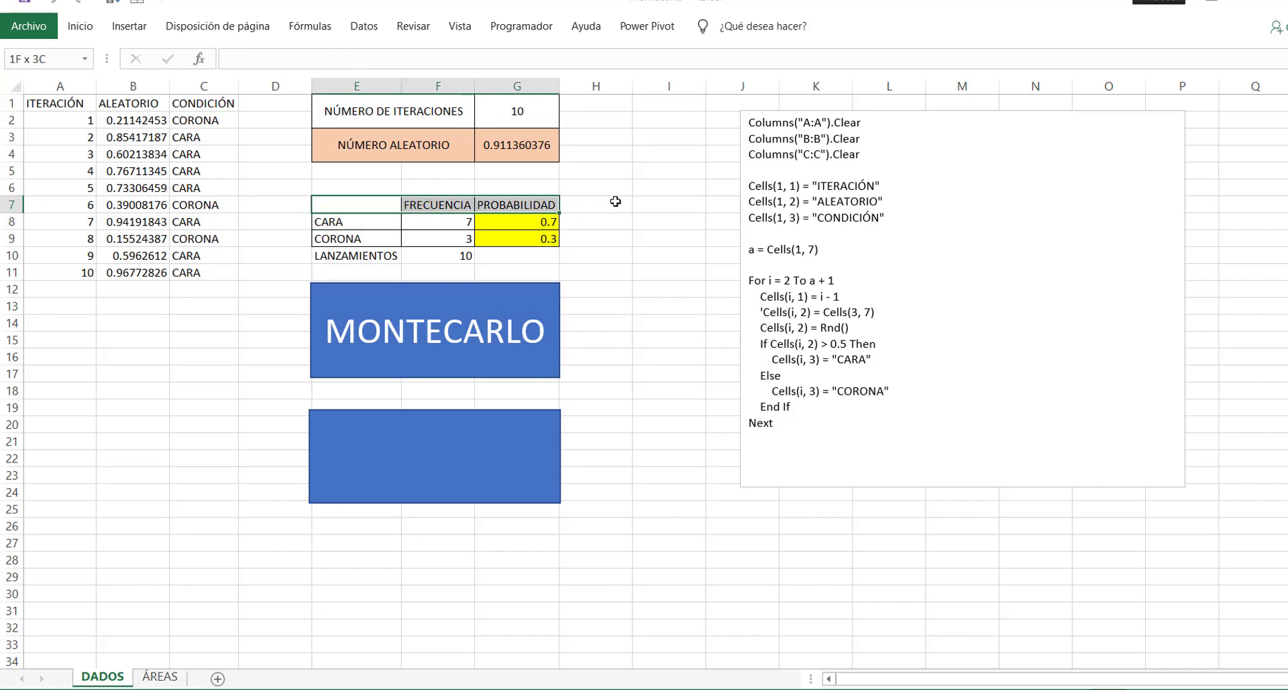
key(shift+Down)
key(shift+Left)
key(shift+Down)
key(shift+Down)
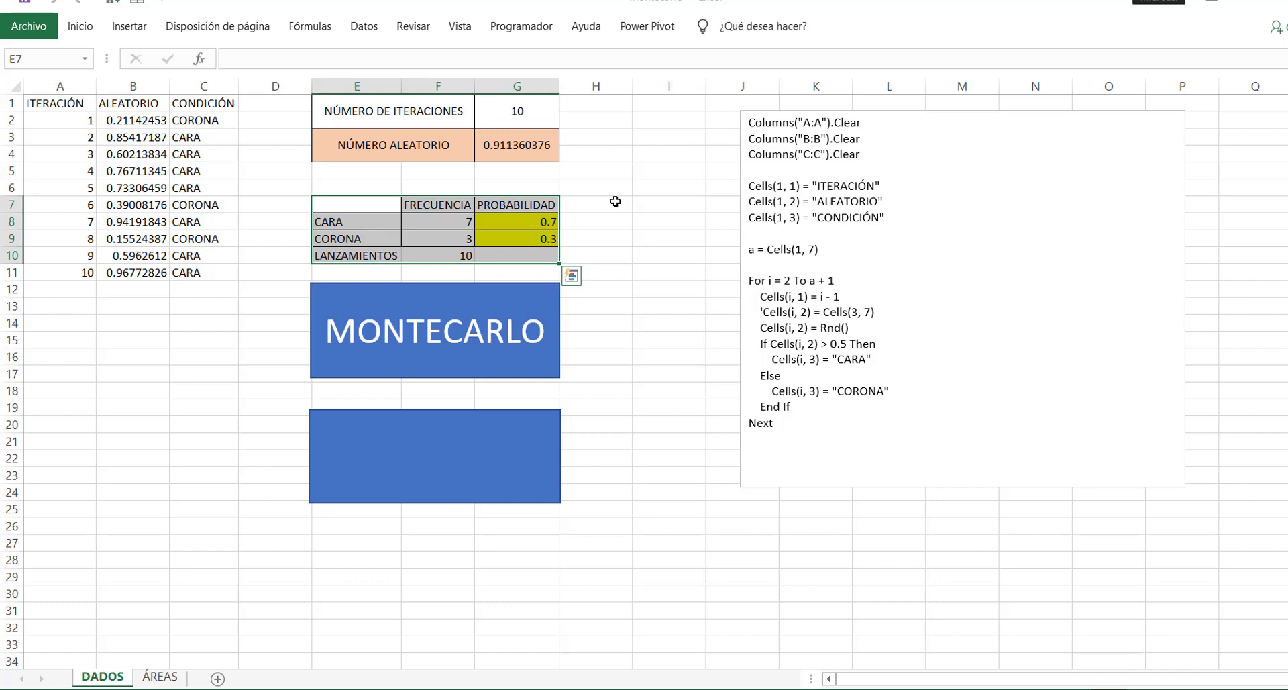
- Inspect the probability formula in G8 and the frequency formula in F8 for the CARA row
key(Right)
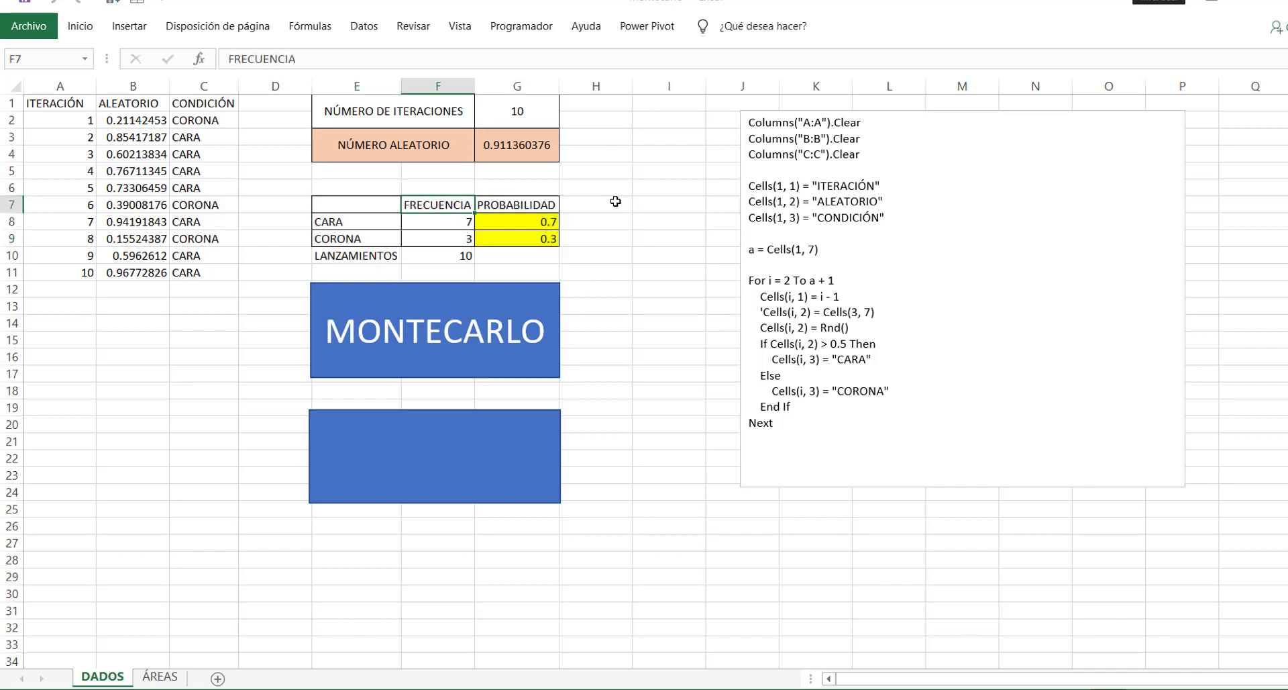
key(Down)
key(Left)
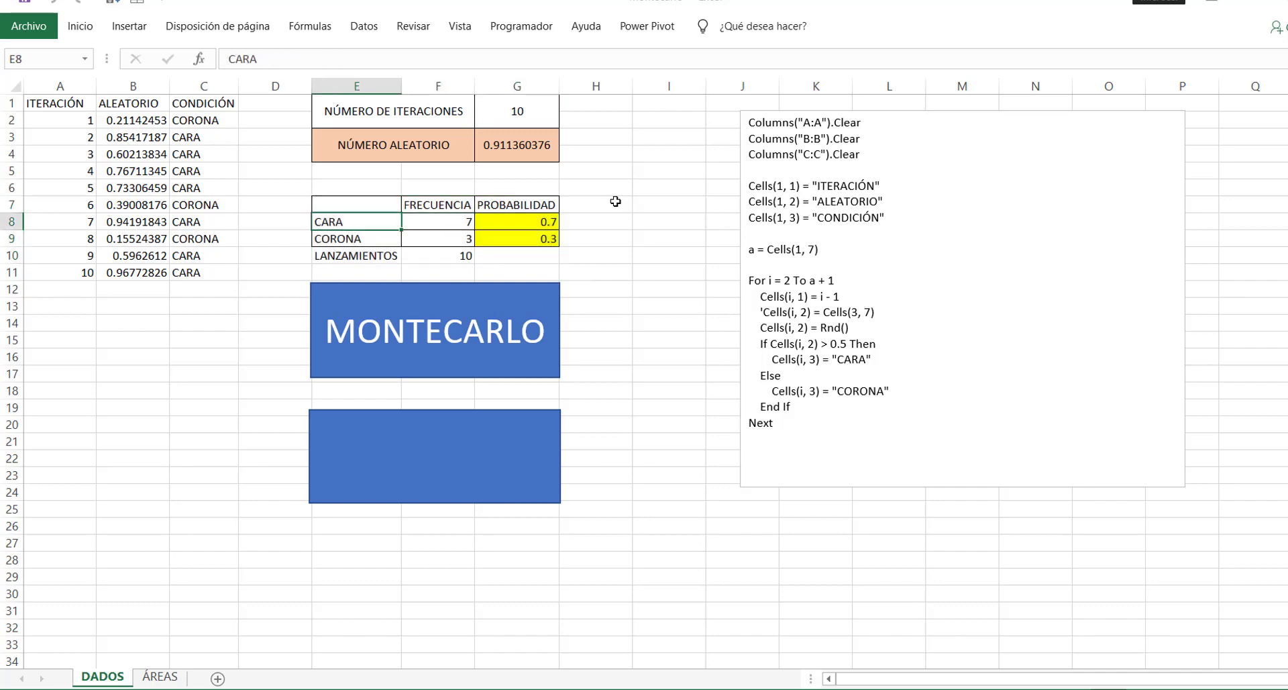
key(Right)
key(Right)
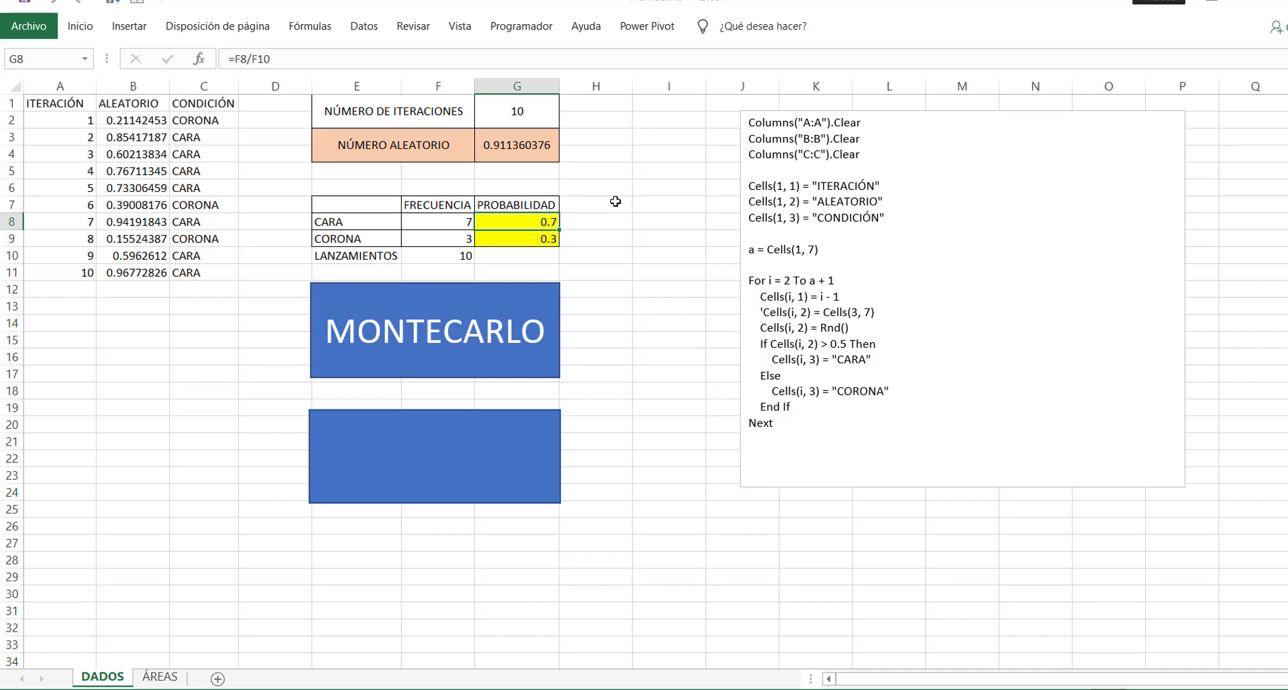
key(Left)
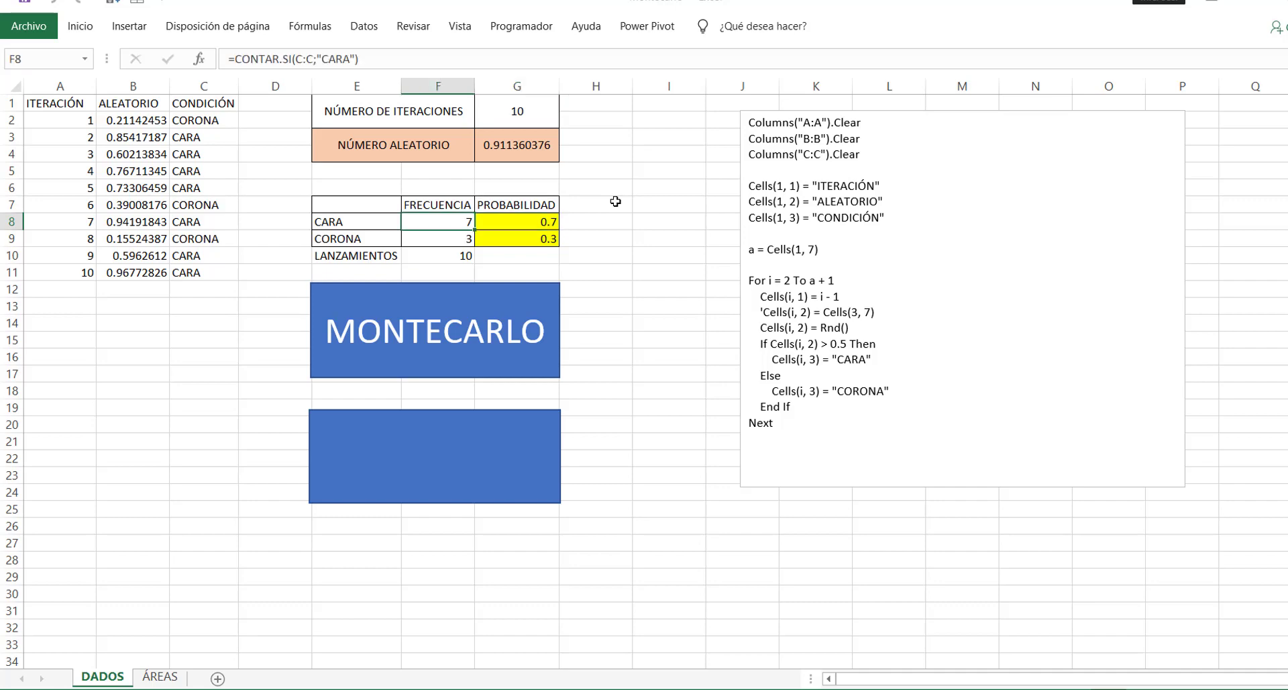
- Review the table's label and frequency columns, and inspect how the CONTAR.SI formula in F8 counts CARA
key(Up)
key(Left)
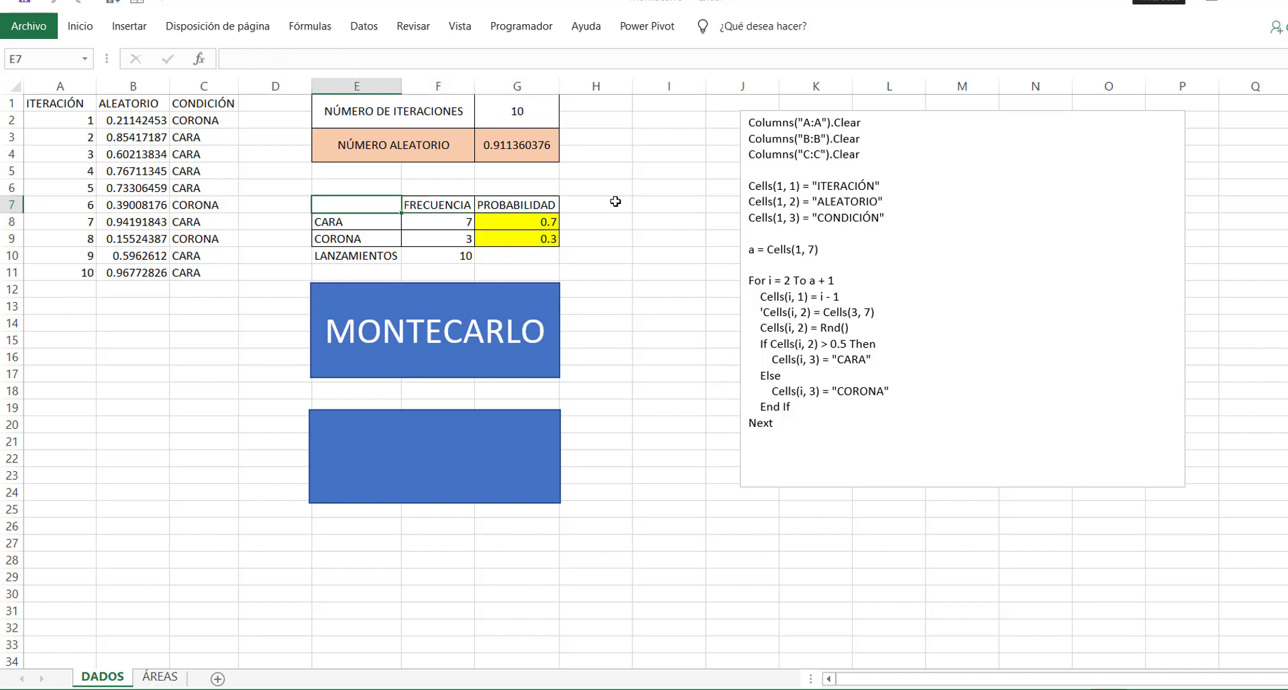
key(shift+Down)
key(shift+Down)
key(shift+Down)
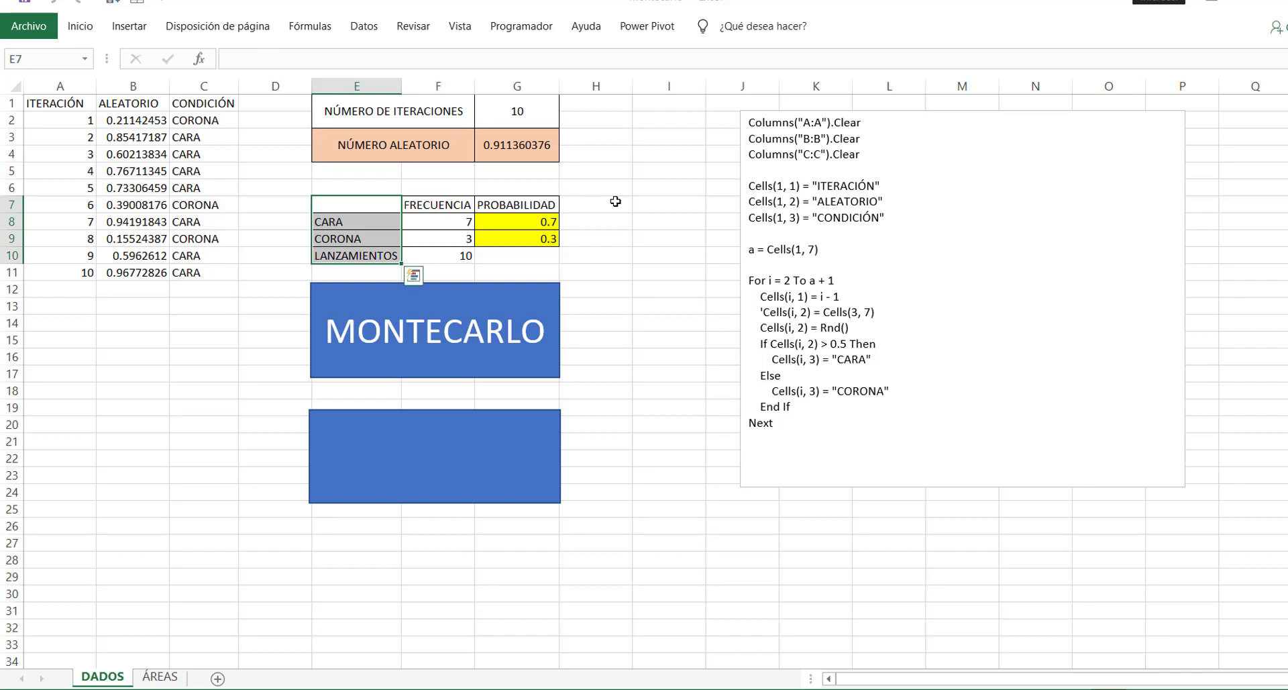
key(Right)
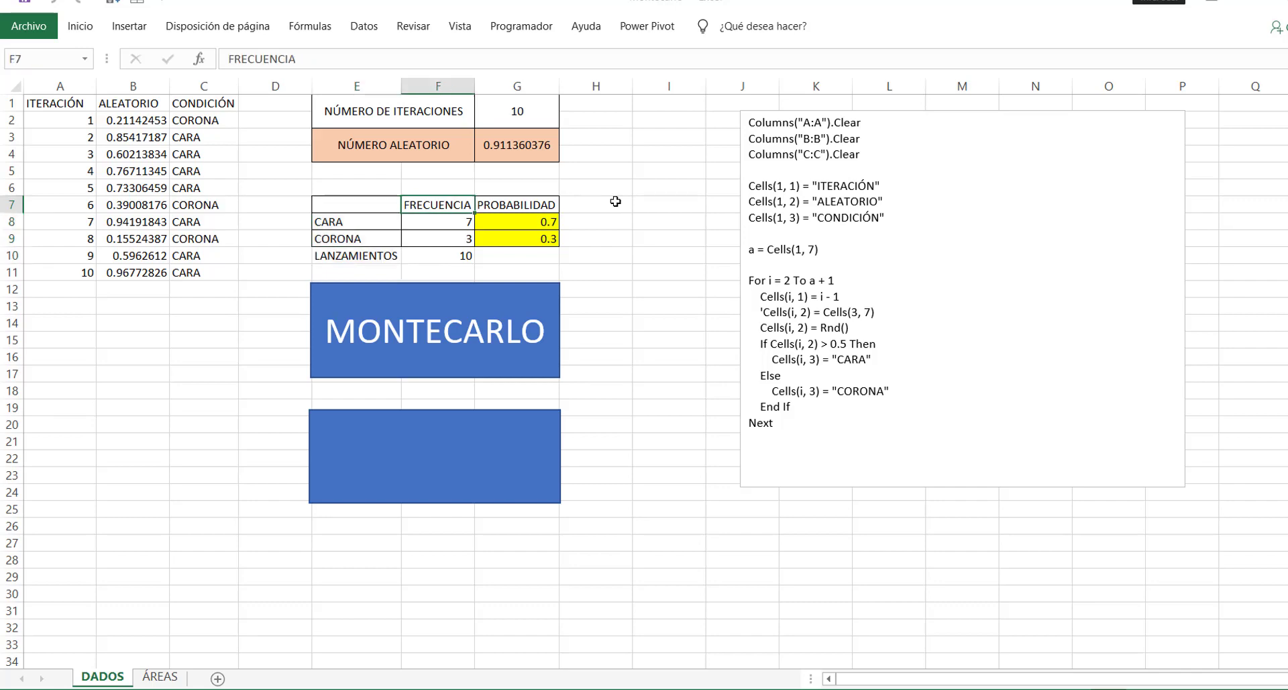
key(shift+Down)
key(shift+Down)
key(shift+Down)
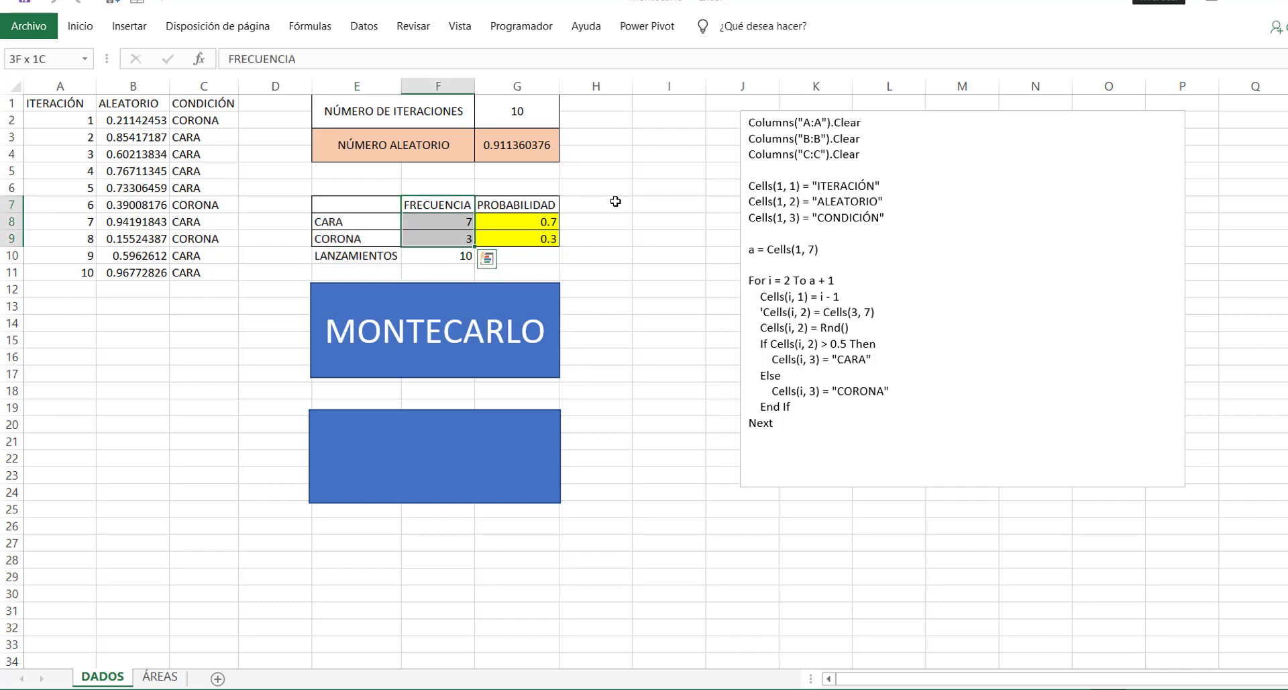
key(Up)
key(Down)
key(Down)
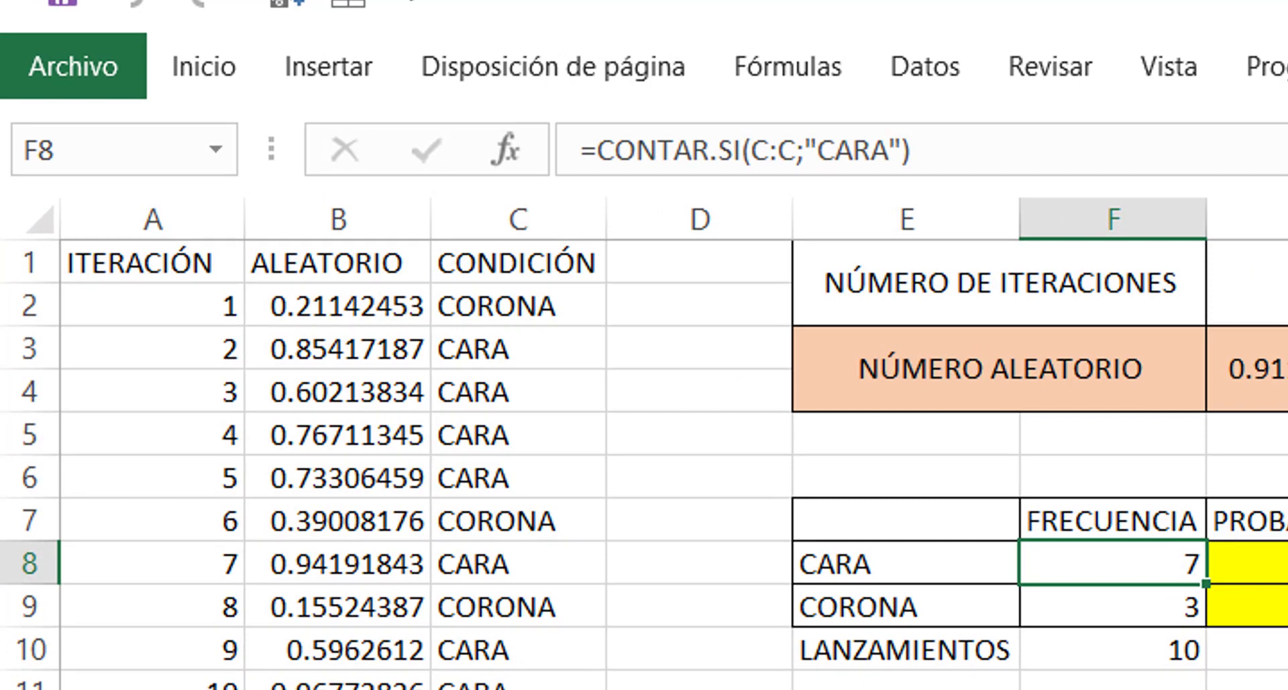
click(920, 142)
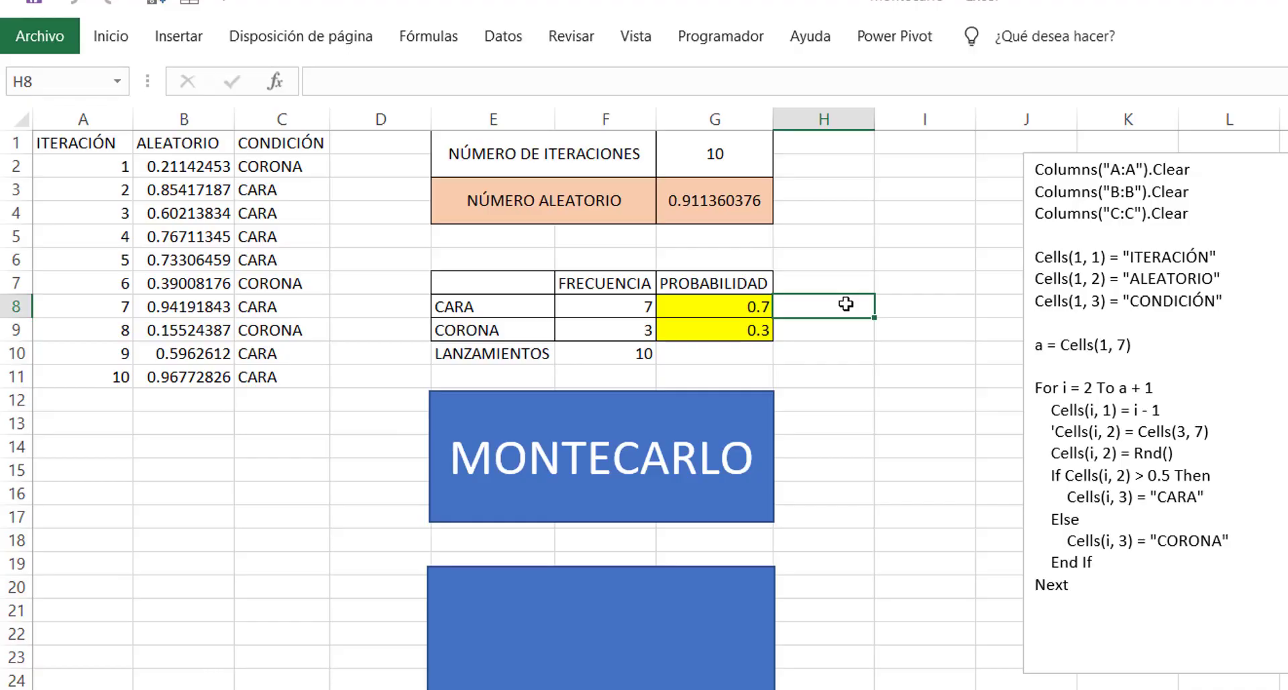
- Enter the formula =CONTAR.SI(C:C;"CARA") in cell H8 to count the CARA results
click(843, 303)
text(=cont)
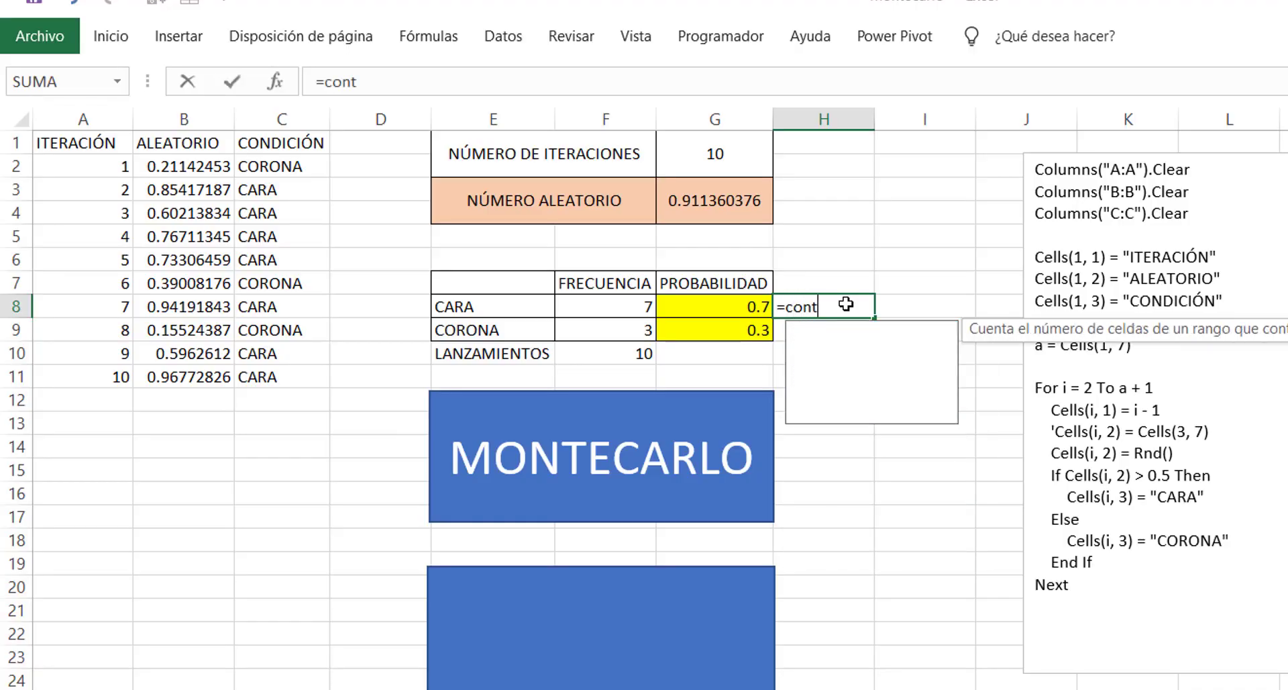
key(Down)
key(Down)
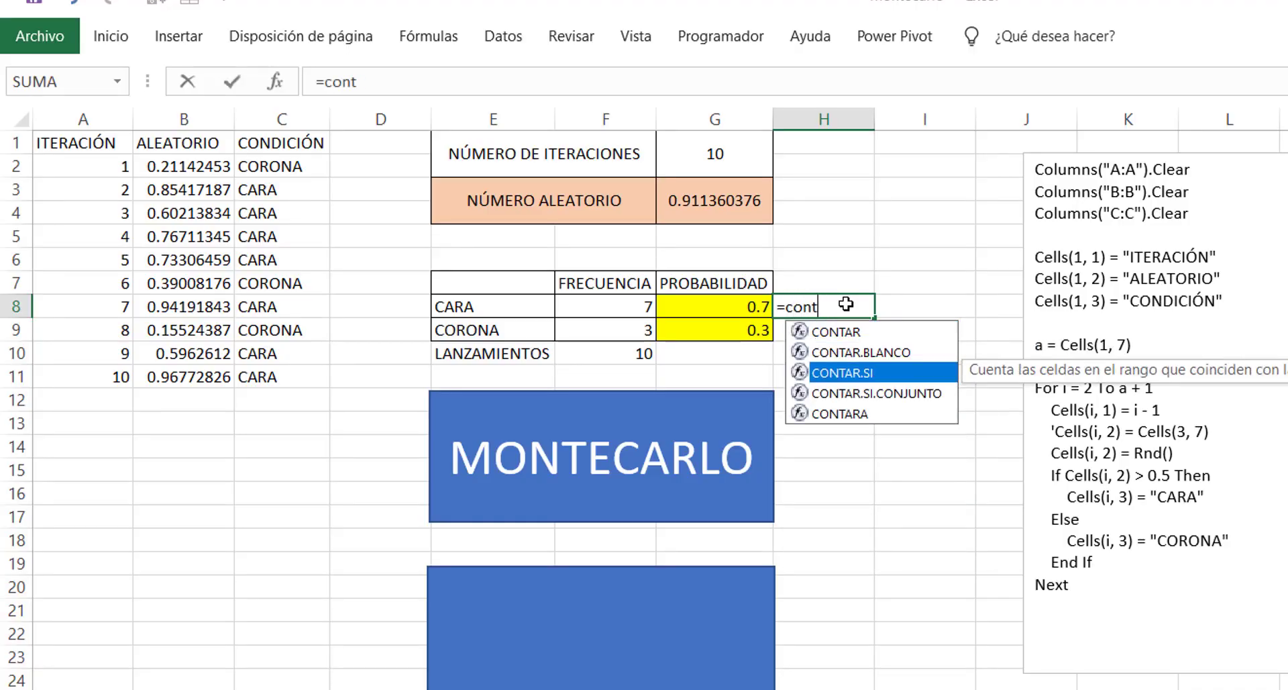
key(Tab)
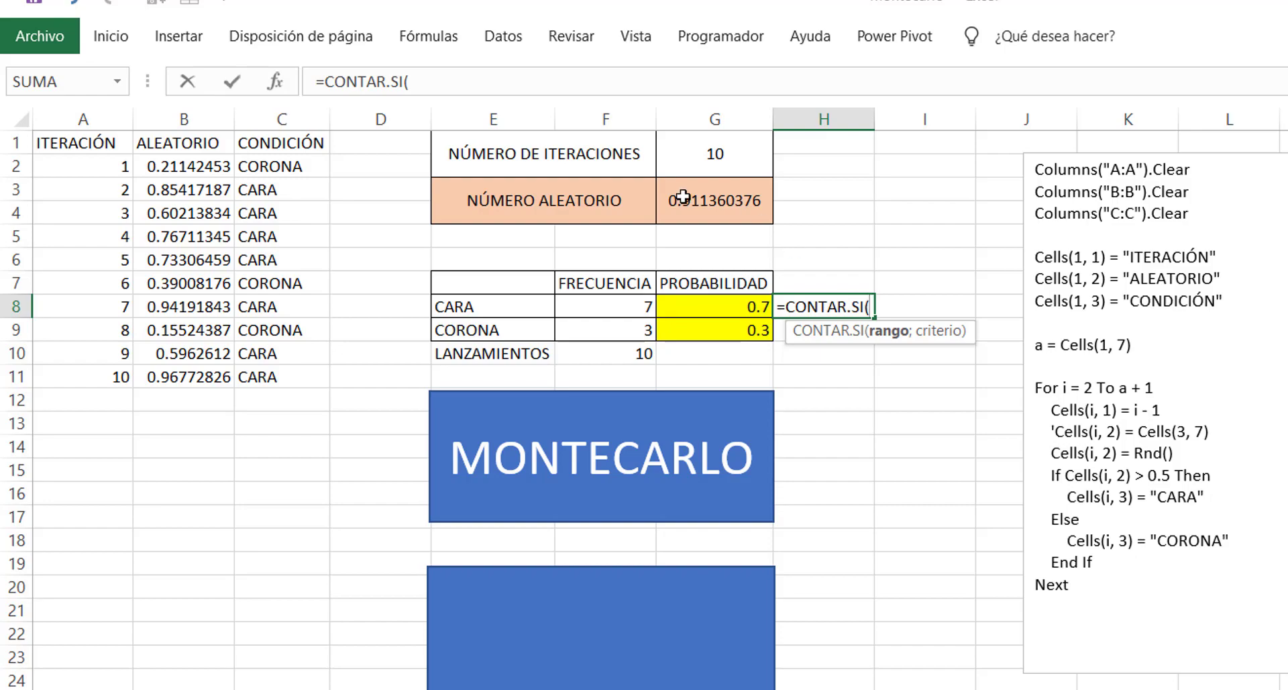
click(287, 119)
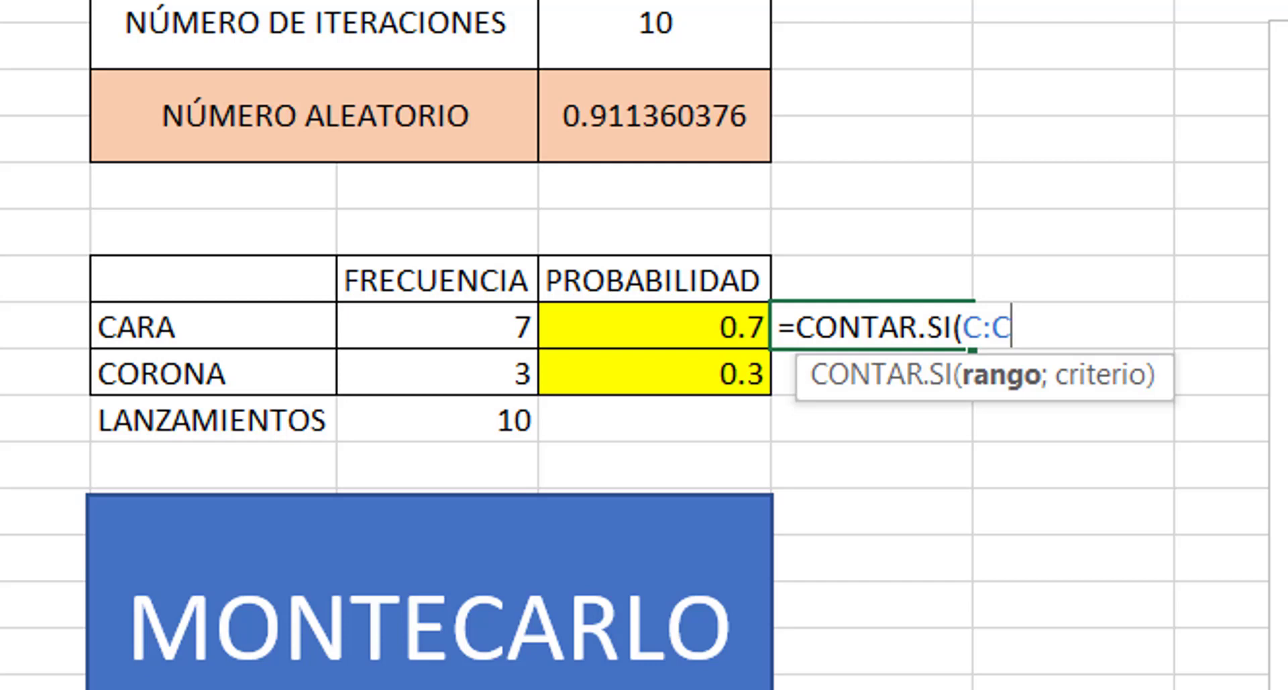
text(;)
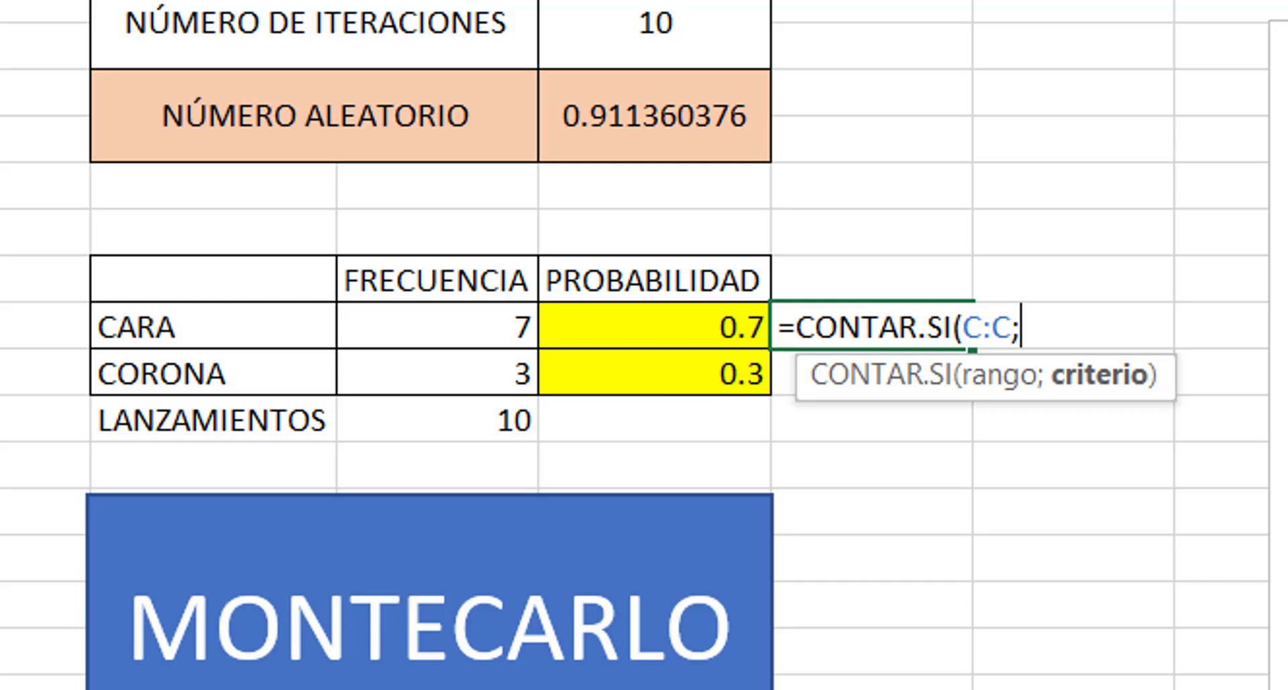
text("CARA)
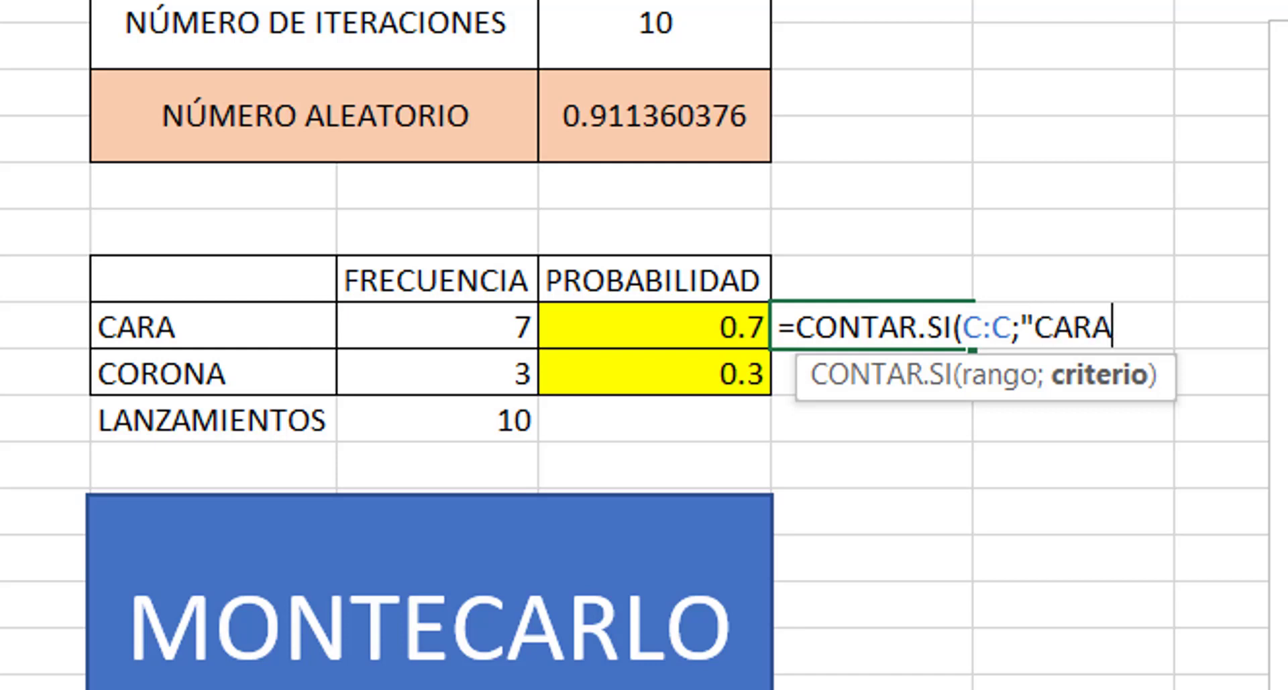
text("))
key(Return)
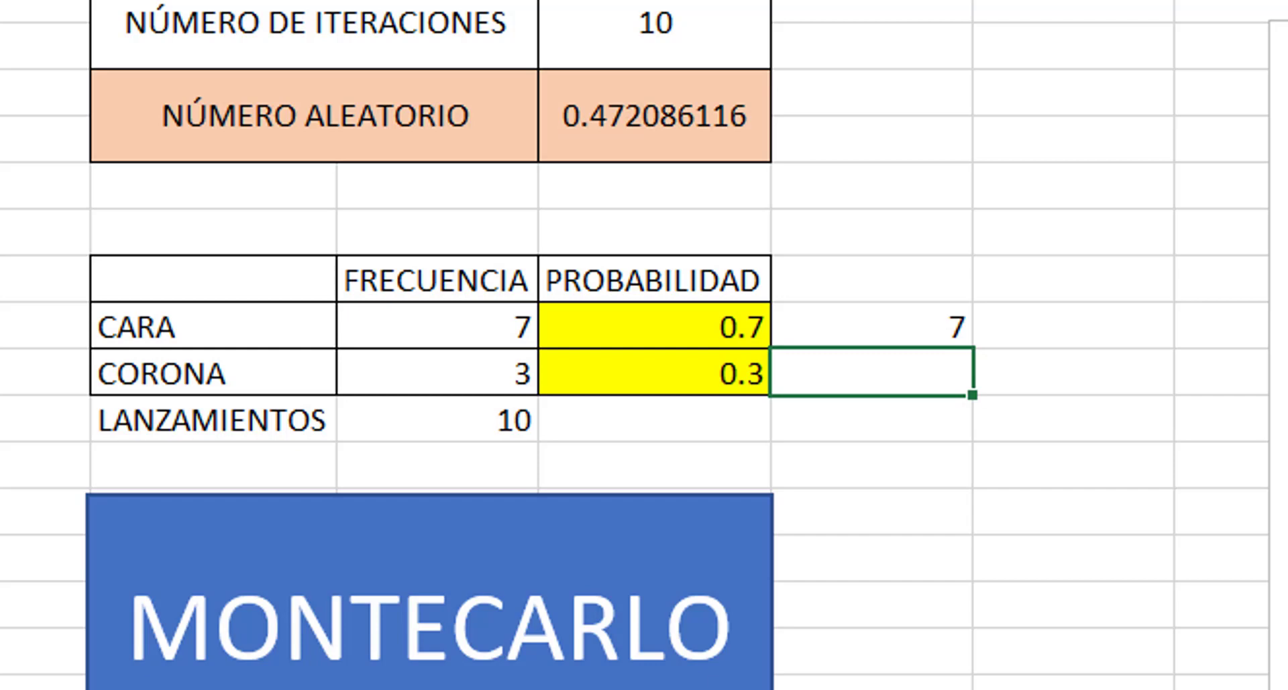
- Copy the CONTAR.SI formula from H8 into H9, beside the CORONA row
click(871, 325)
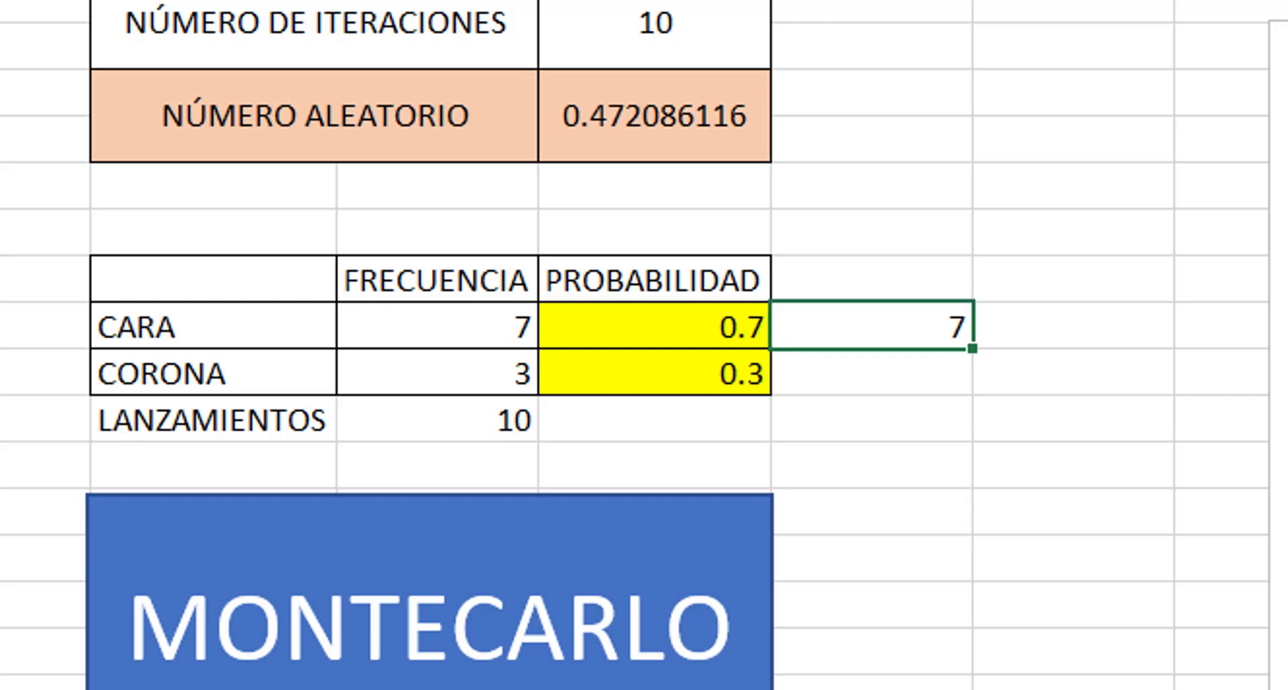
key(ctrl+c)
key(Down)
key(ctrl+v)
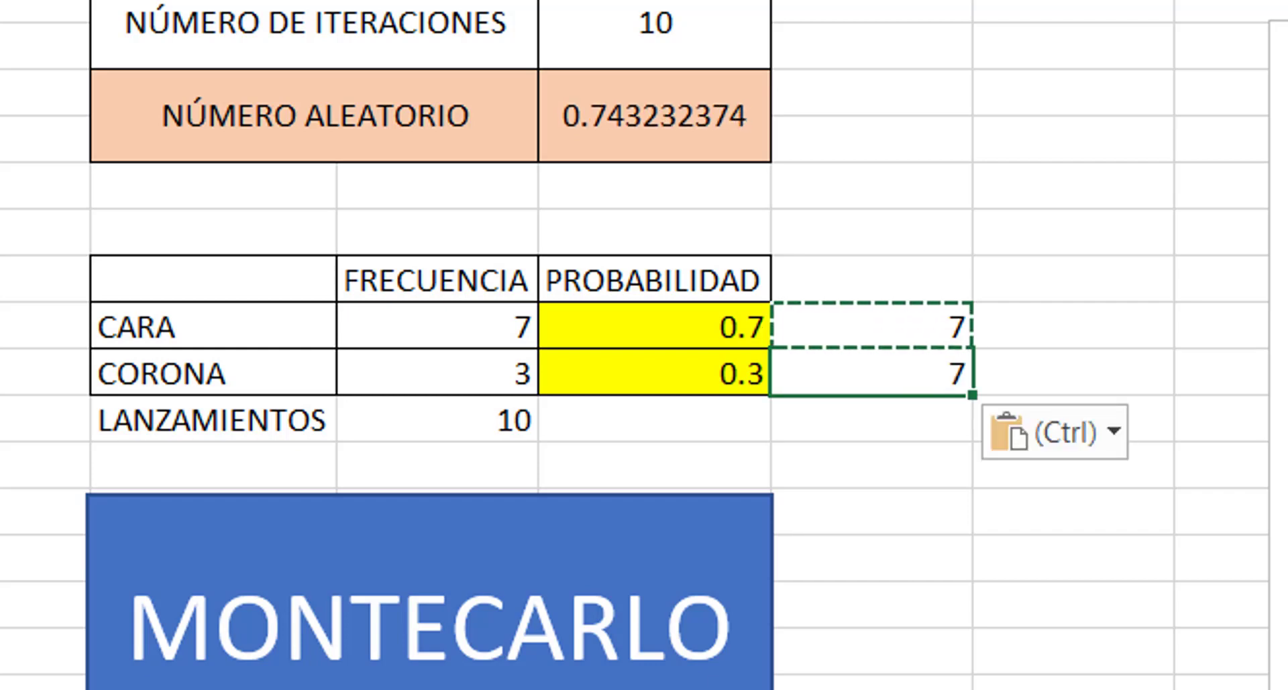
key(Escape)
key(Escape)
- Change the counting criterion of the formula in H9 to "CORONA"
key(F2)
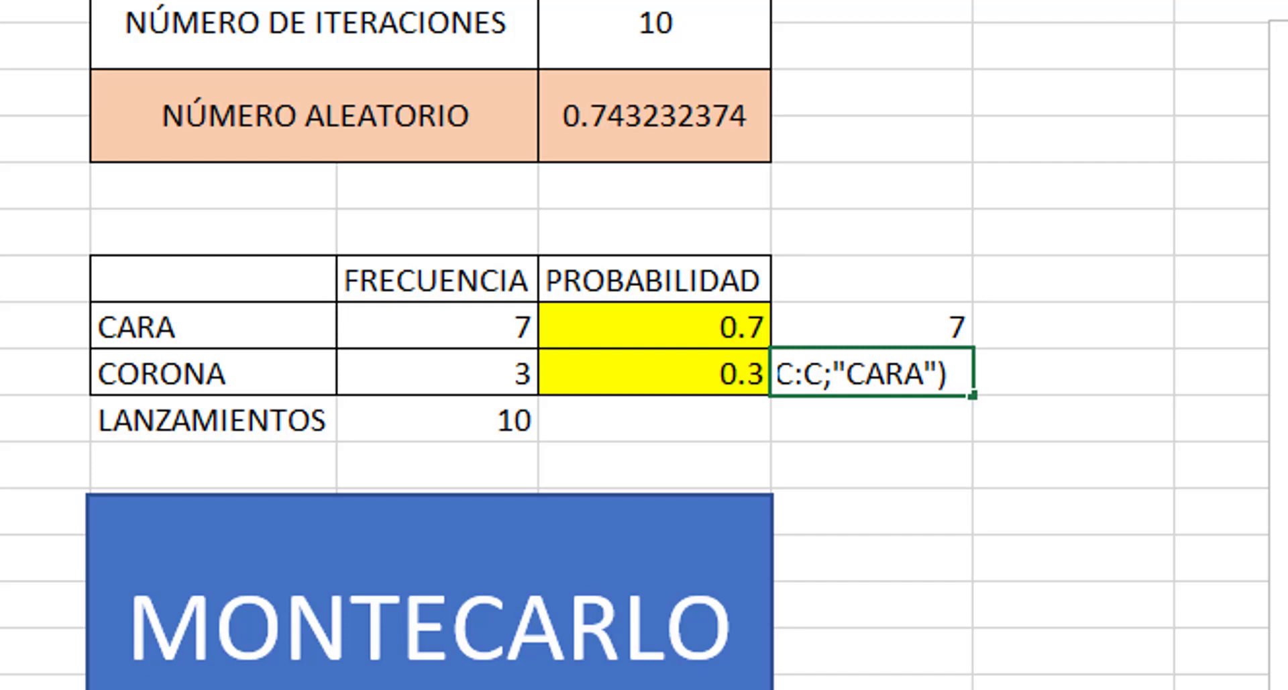
key(BackSpace)
key(BackSpace)
key(BackSpace)
text(OR)
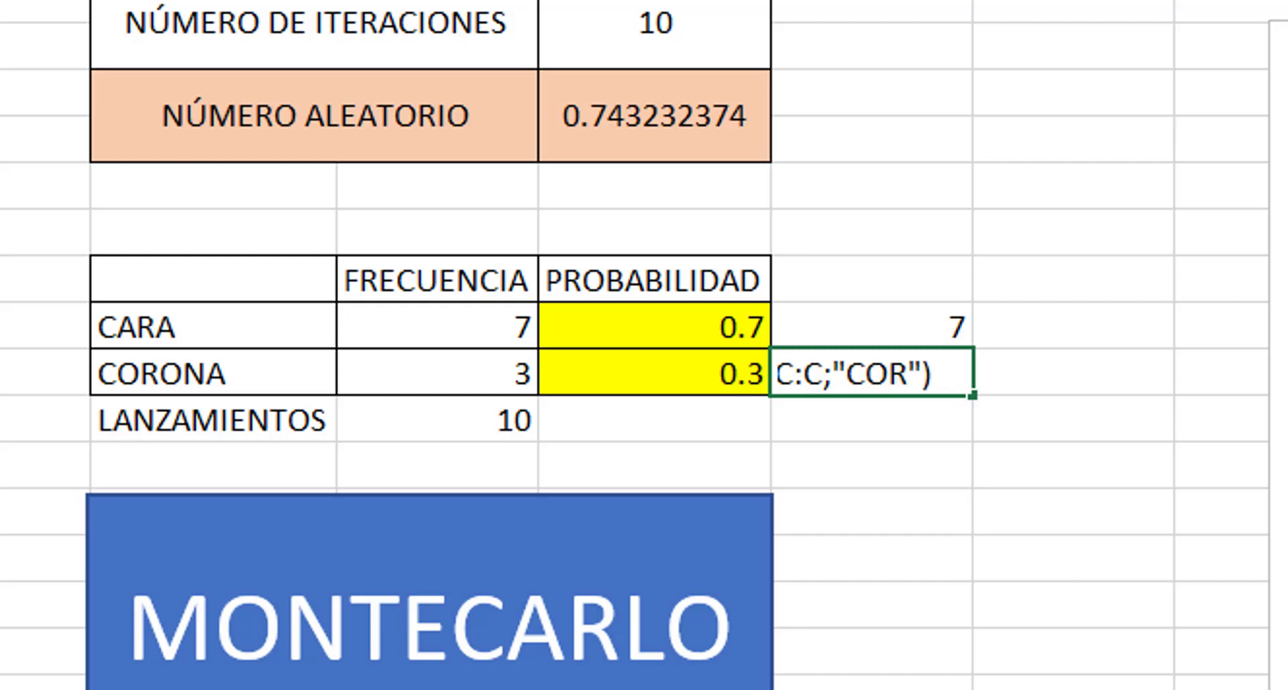
text(ONA)
key(Return)
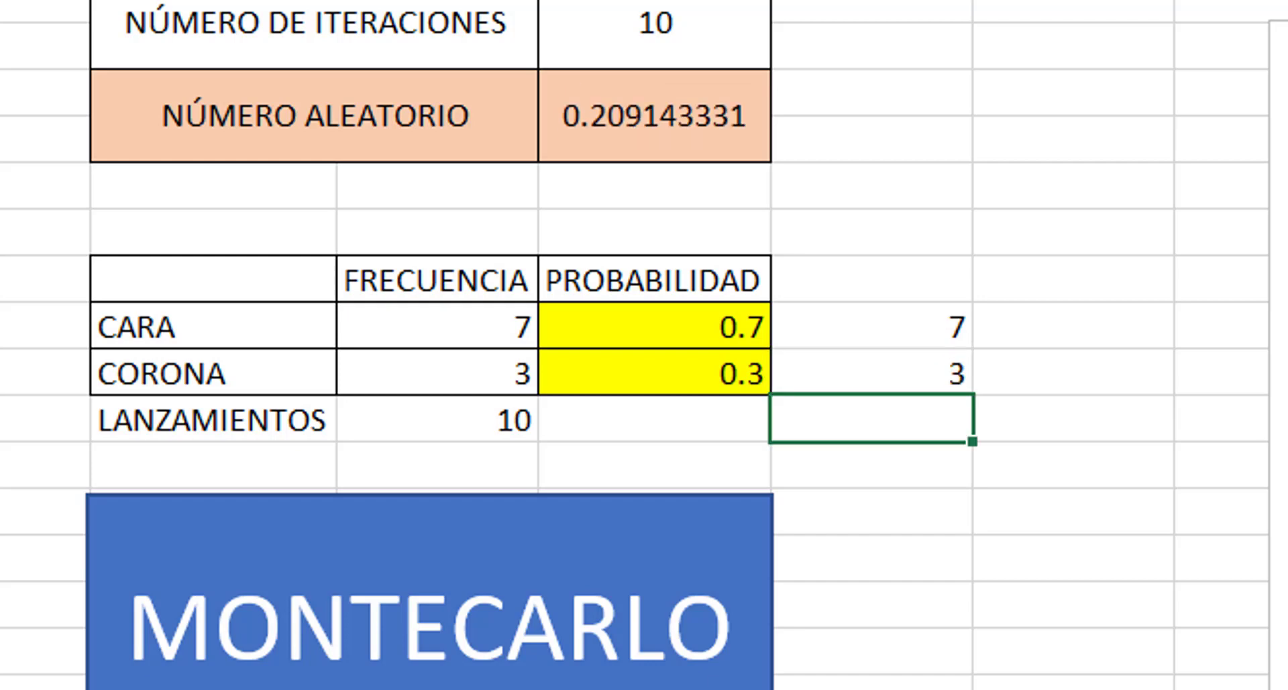
- Compare the CARA and CORONA counts in H8 and H9 with the table's frequency column
key(Up)
click(872, 326)
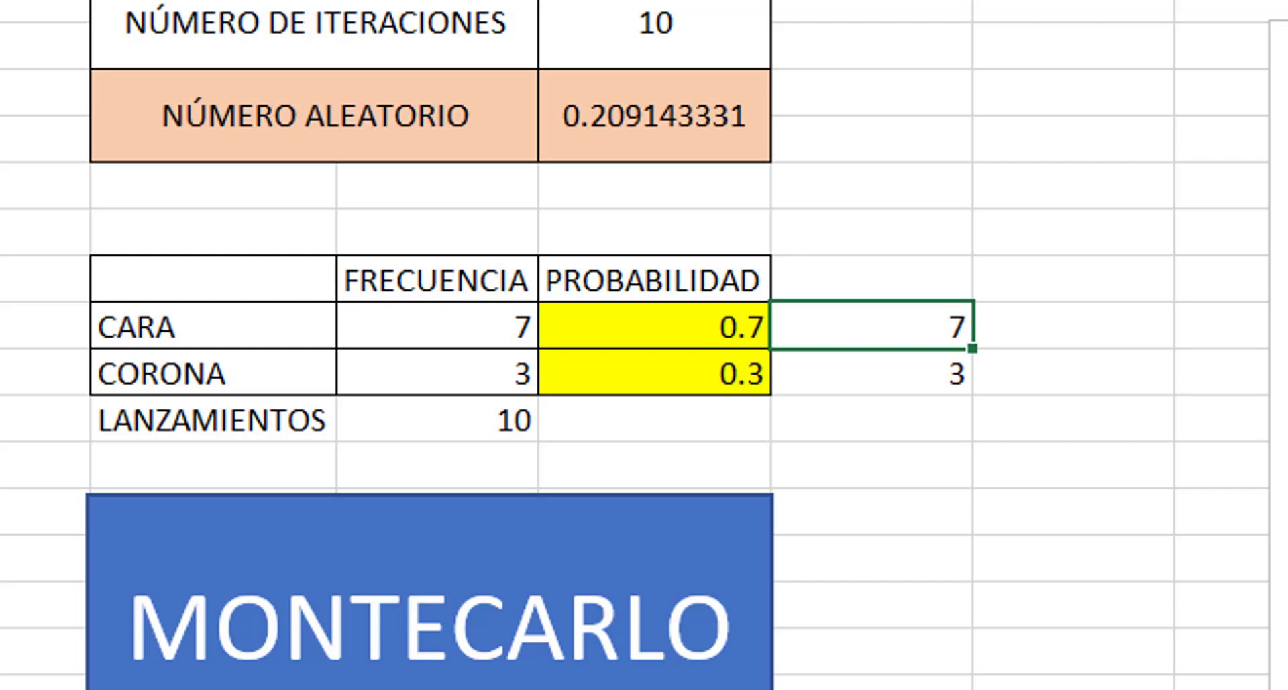
click(872, 373)
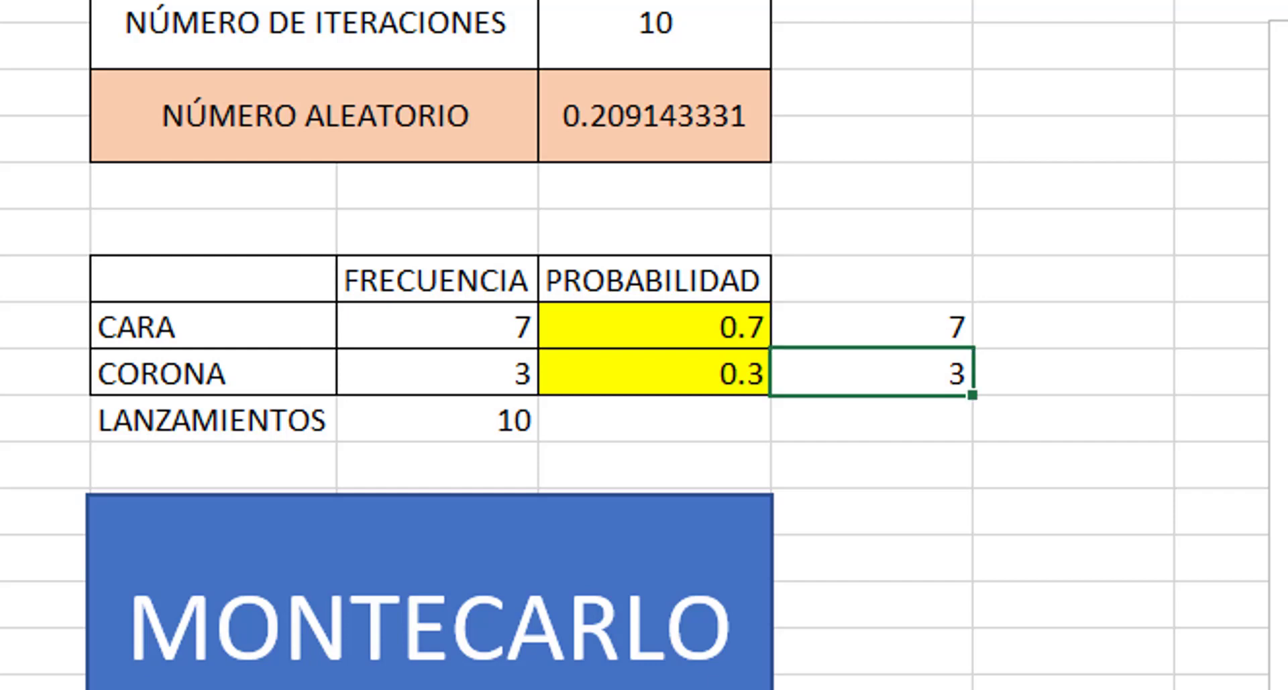
click(872, 326)
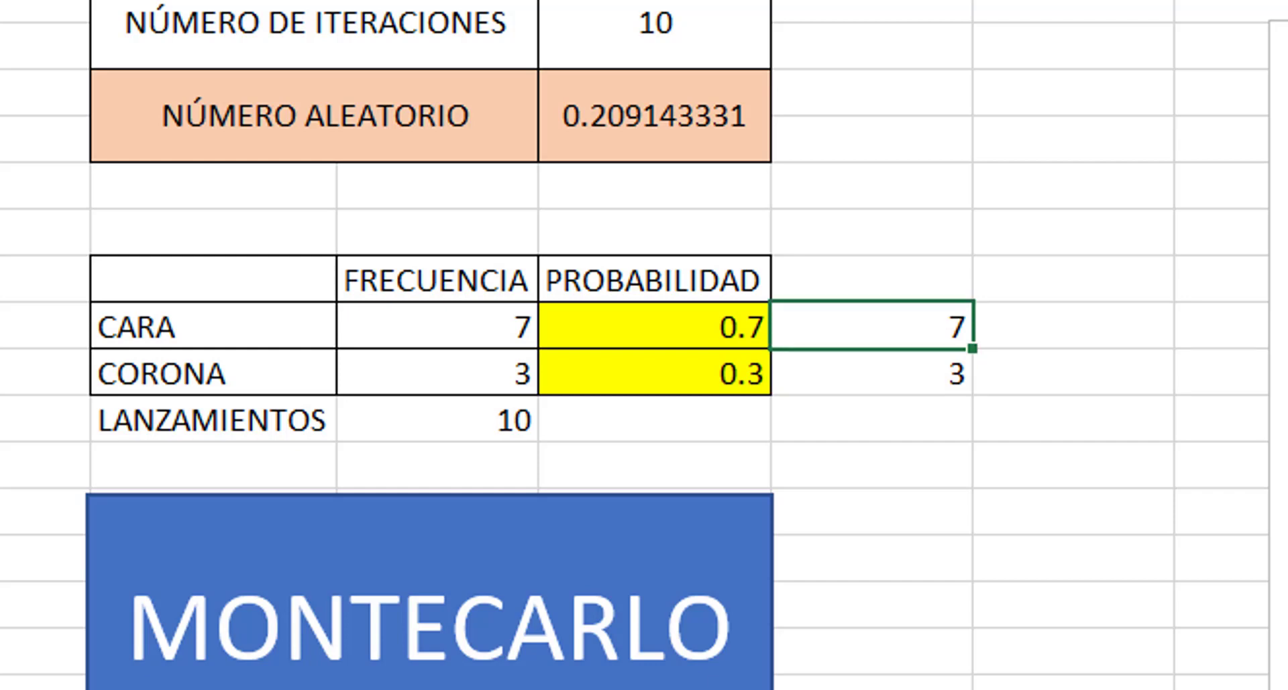
click(872, 373)
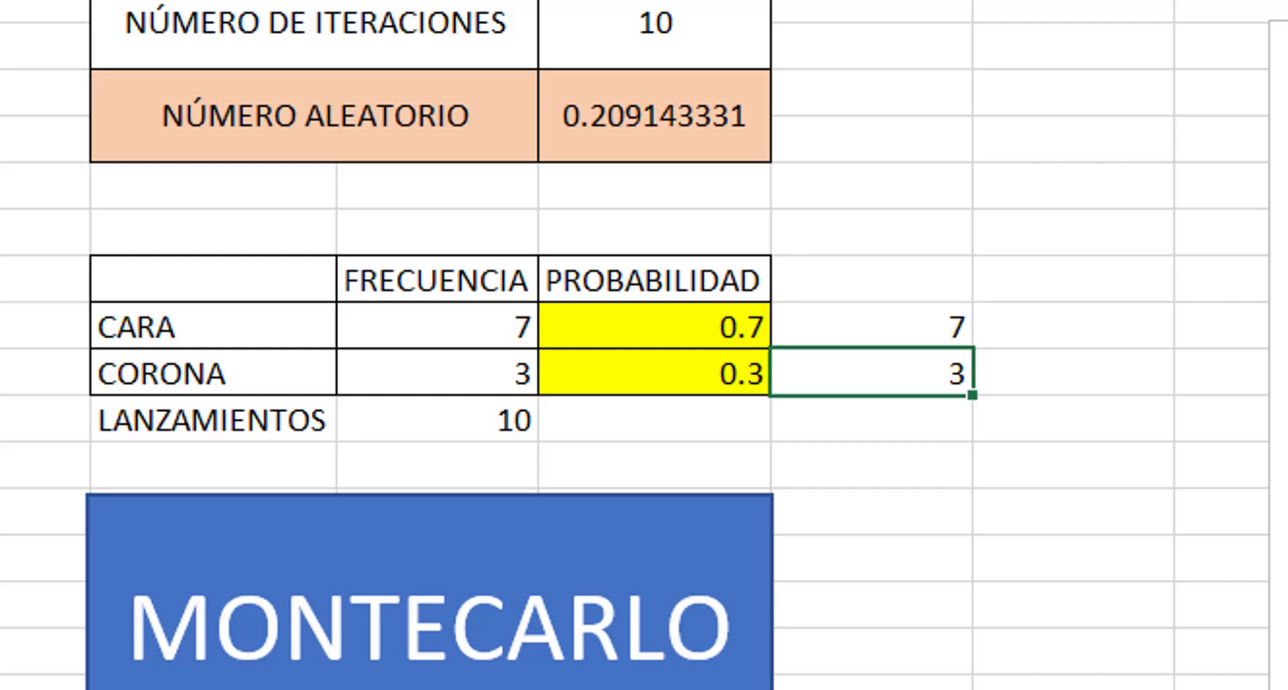
click(872, 326)
- Review the probability cells G8:G9 and inspect how the formula in G8 divides CARA's frequency by the number of tosses
click(654, 326)
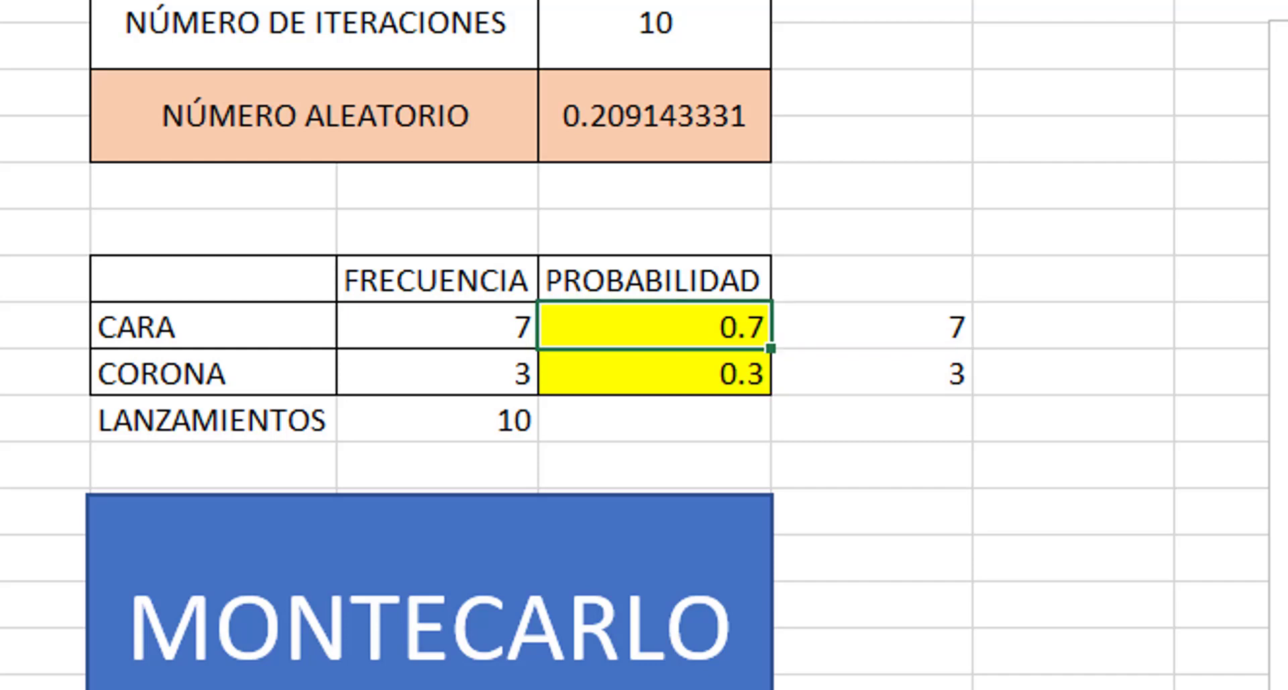
key(shift+Down)
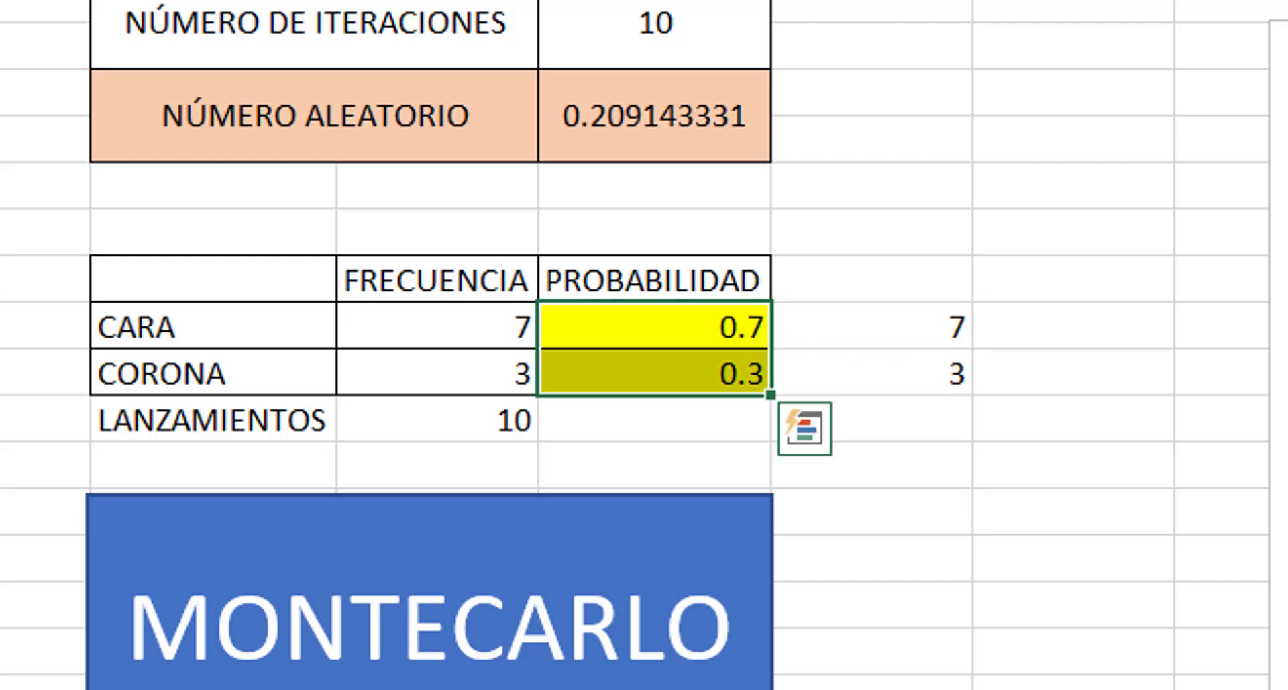
key(shift+Up)
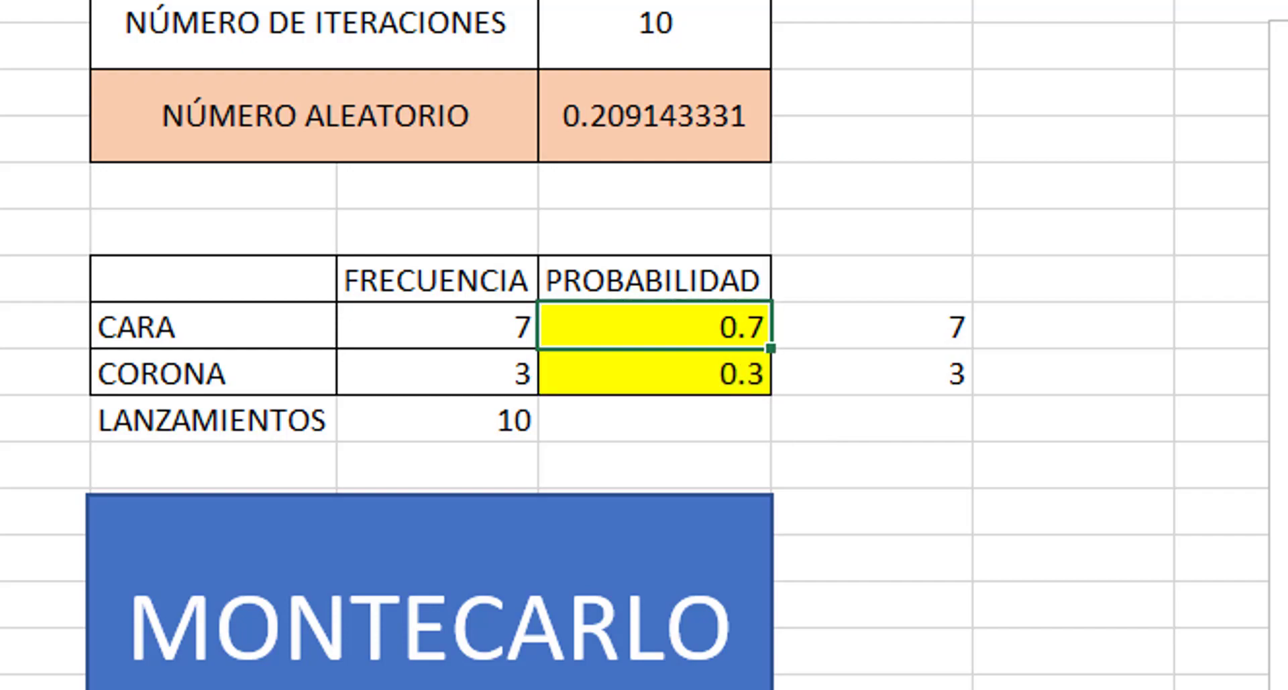
key(F2)
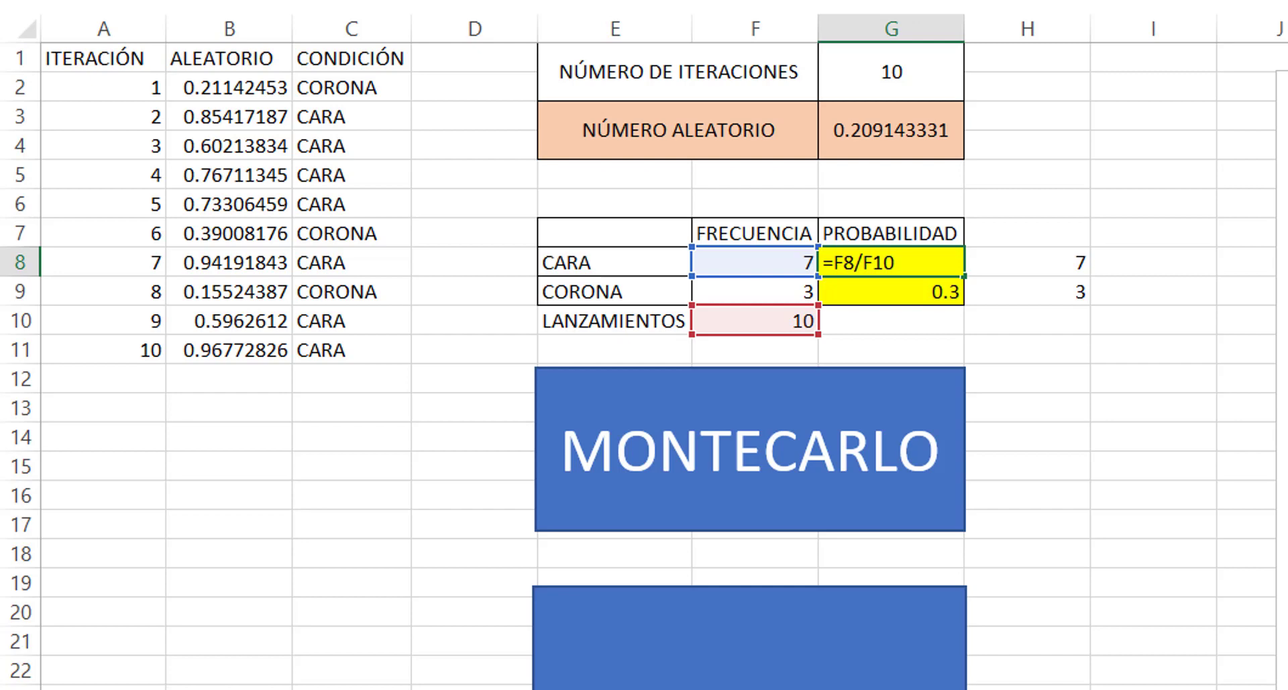
key(ctrl+Return)
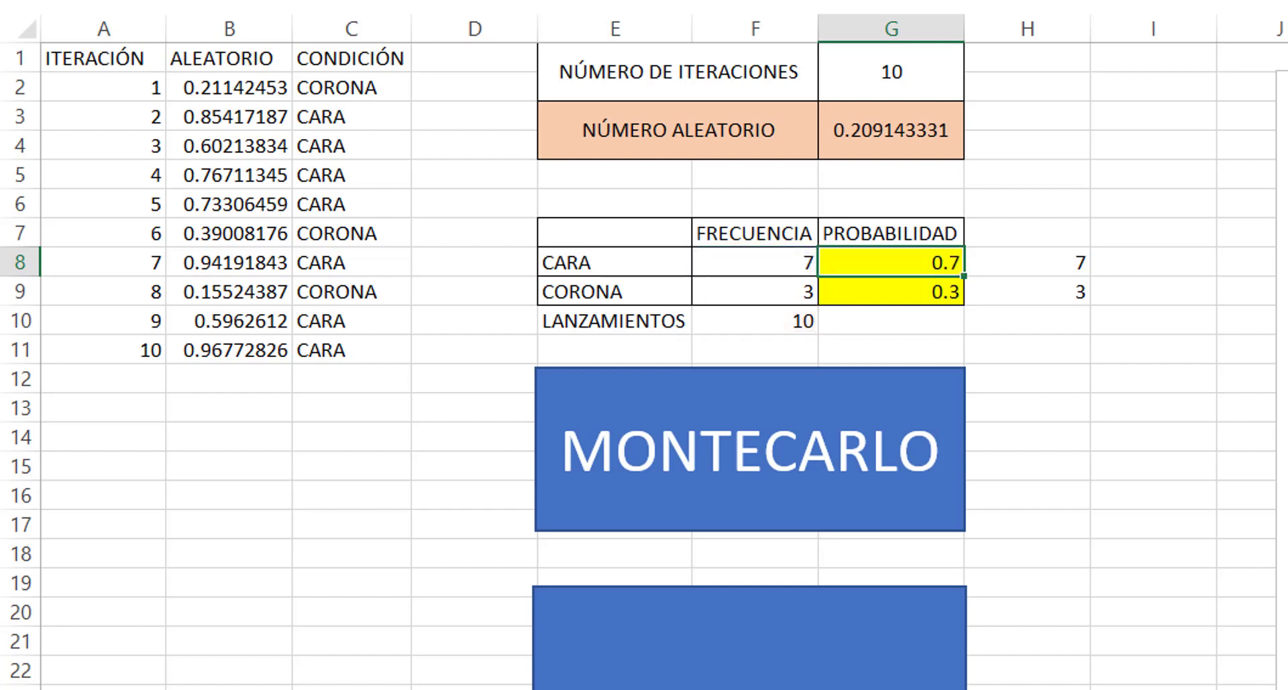
click(461, 1)
click(1067, 346)
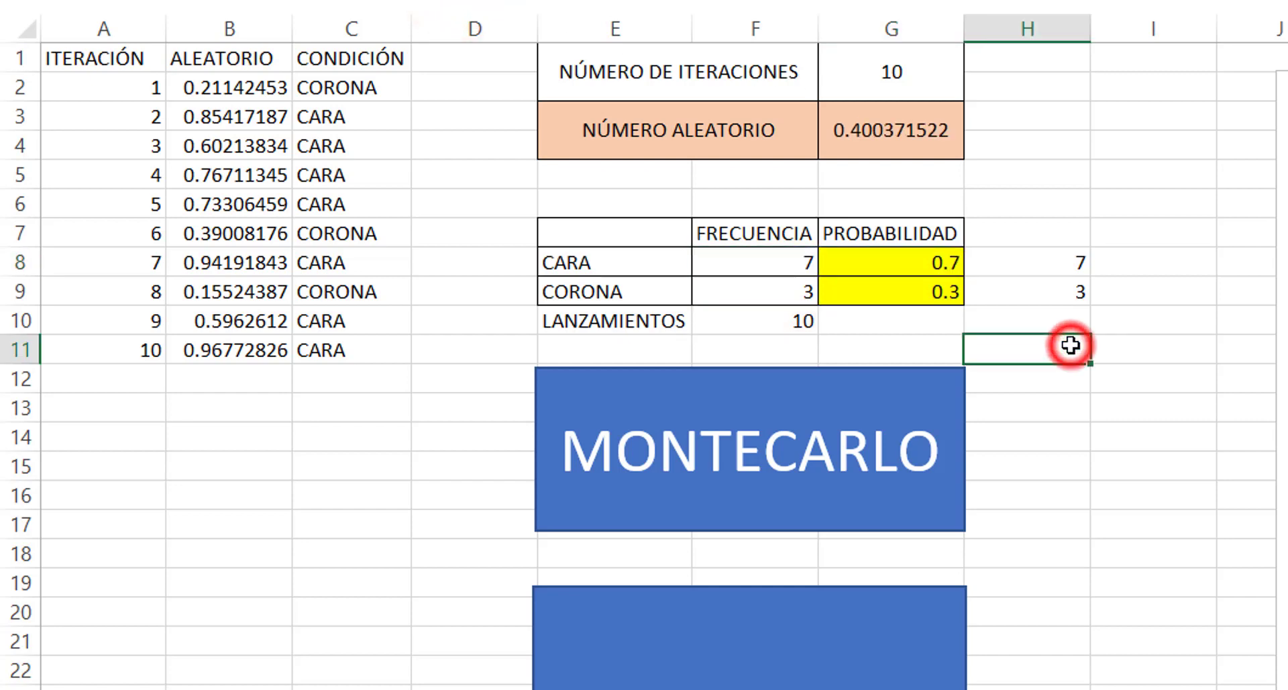
- Review the simulation results in A1:C11, focusing on the ITERACIÓN heading and the ALEATORIO column
mouse_move(62, 59)
mouse_down()
mouse_move(286, 181)
mouse_move(340, 347)
mouse_up()
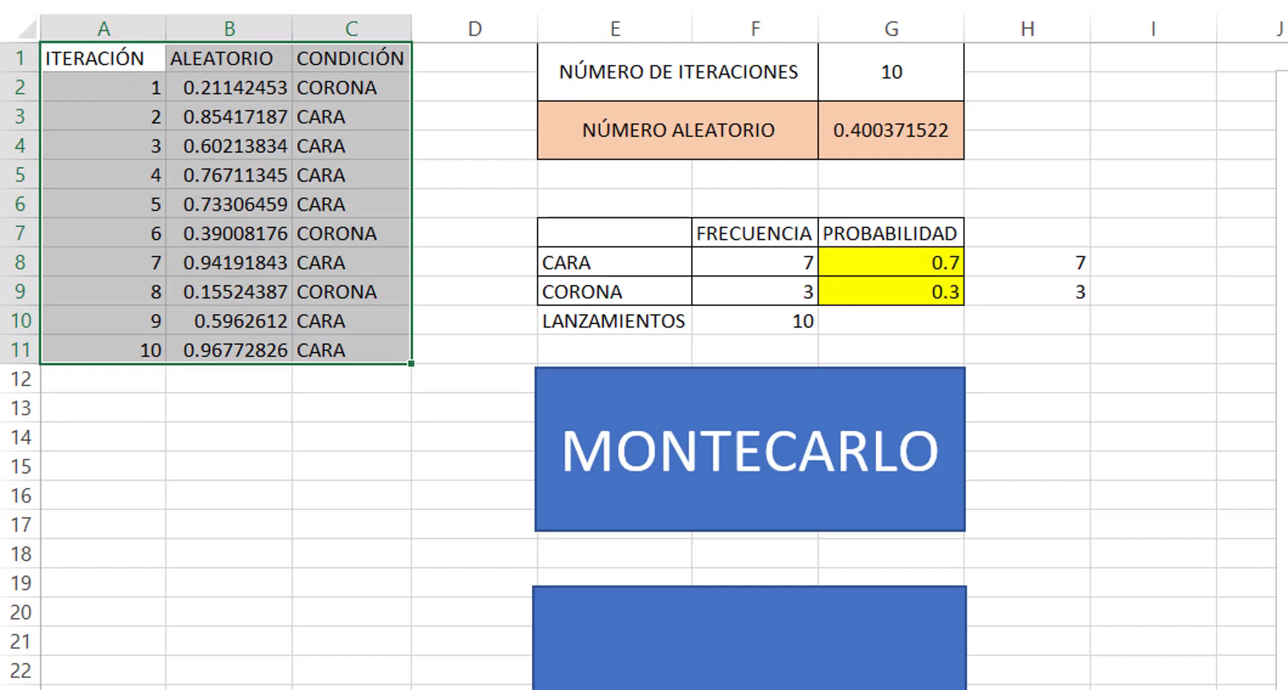
click(100, 58)
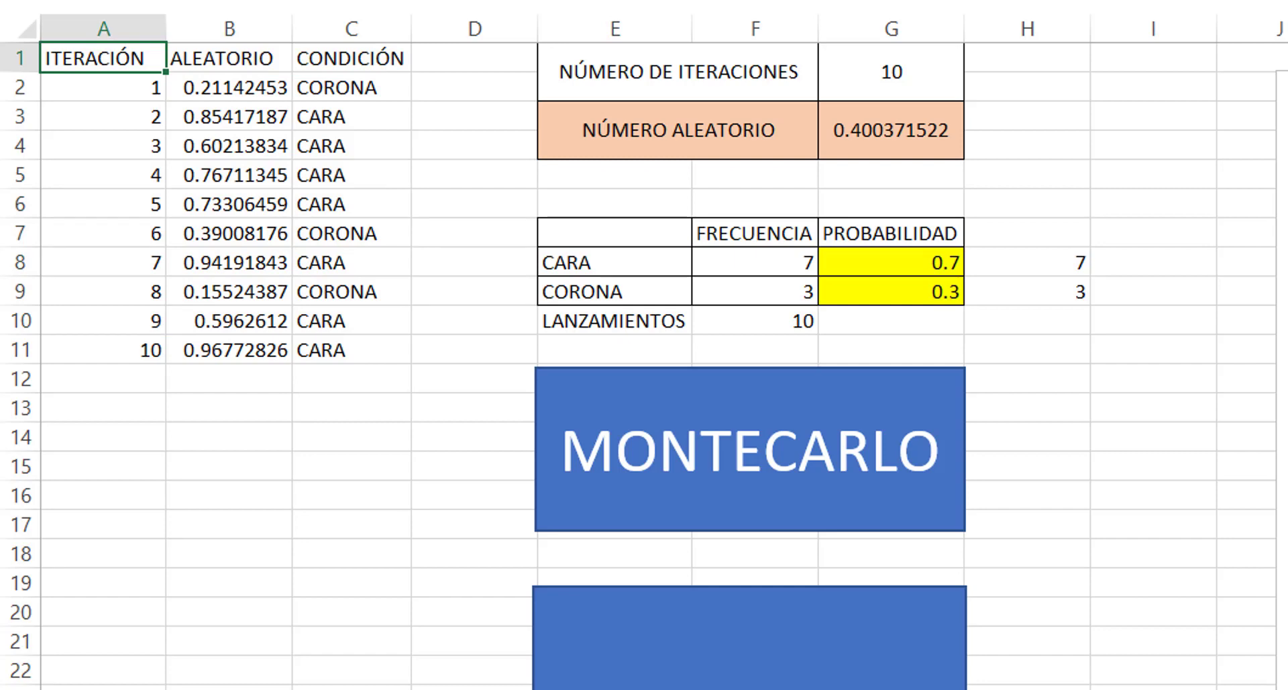
click(269, 27)
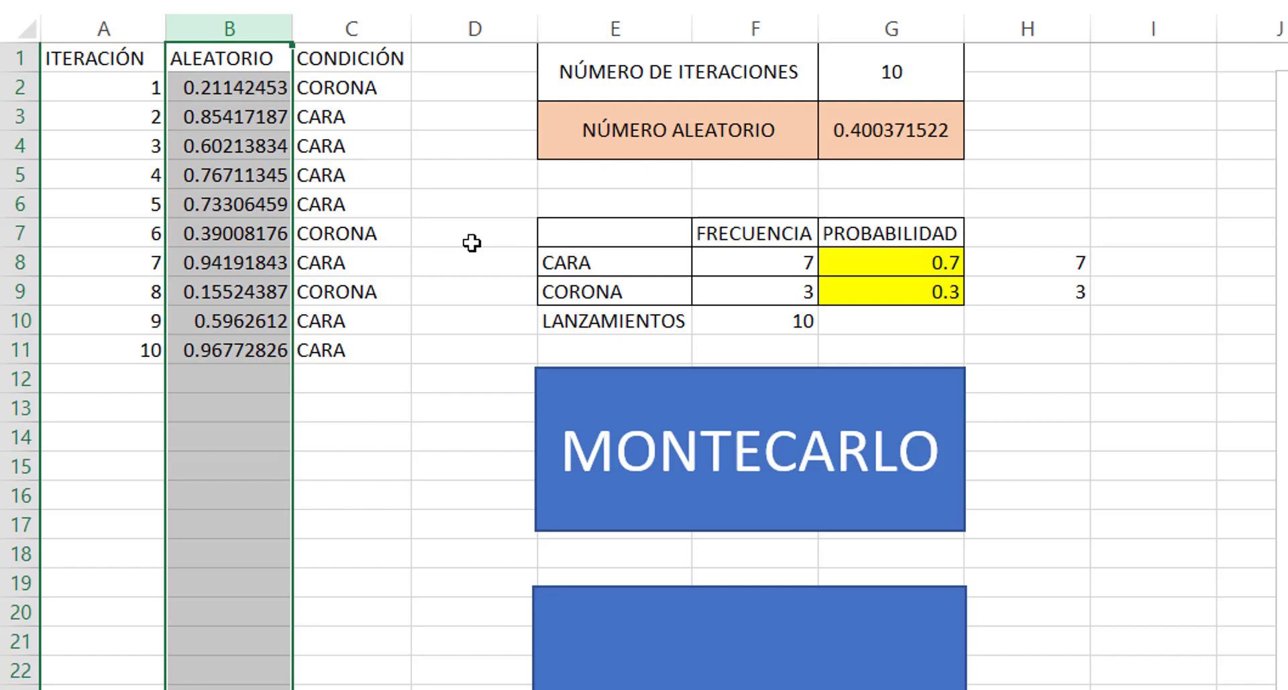
- Enter the random number formula =ALEATORIO() in cell D2, next to the first iteration's result
key(Down)
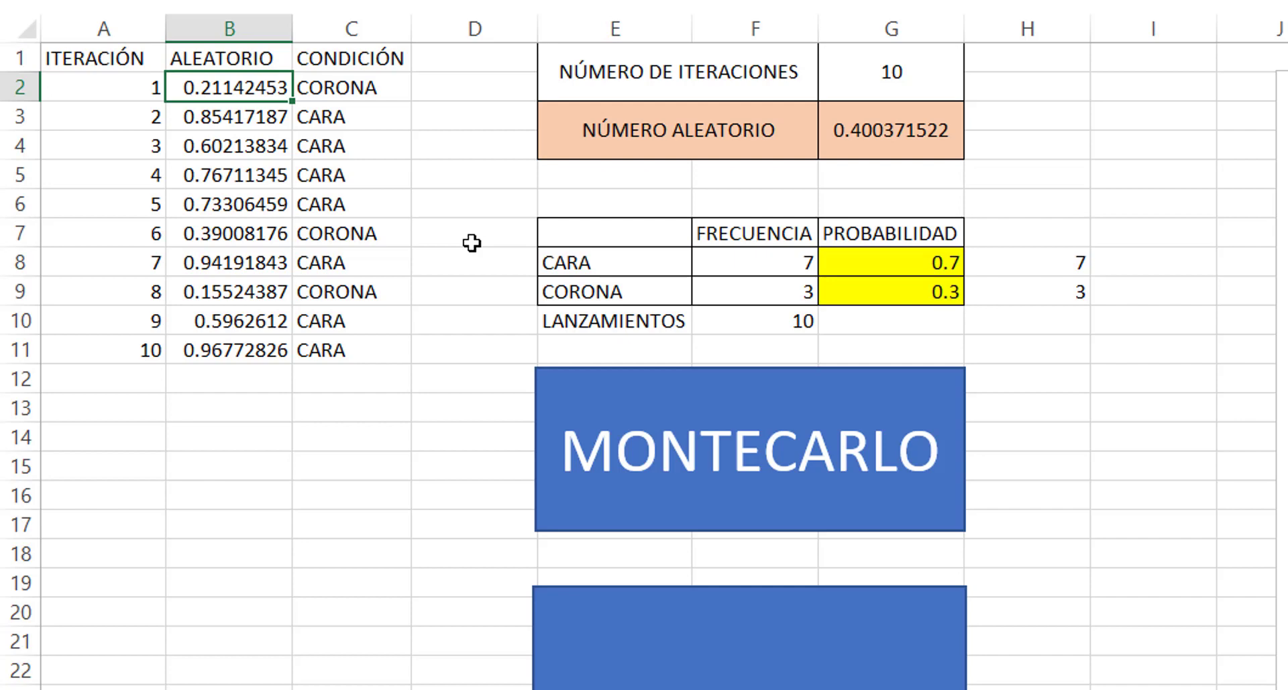
key(Right)
key(Right)
key(Right)
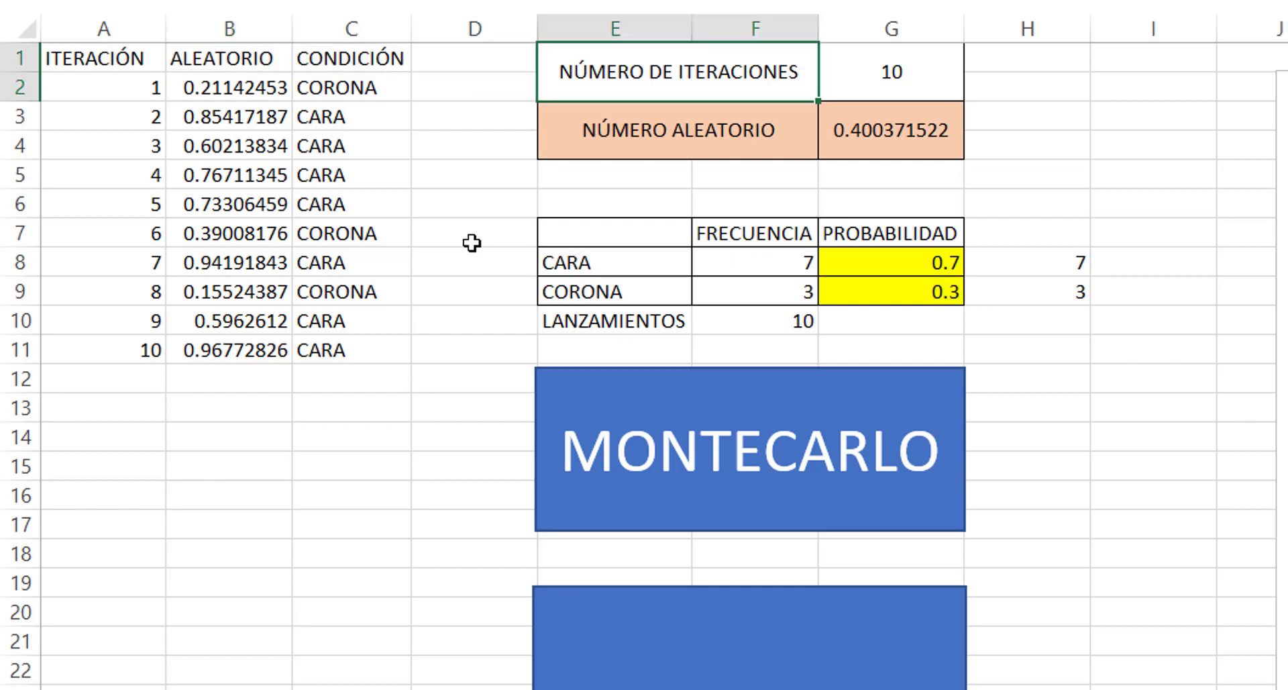
key(Left)
text(=ALE)
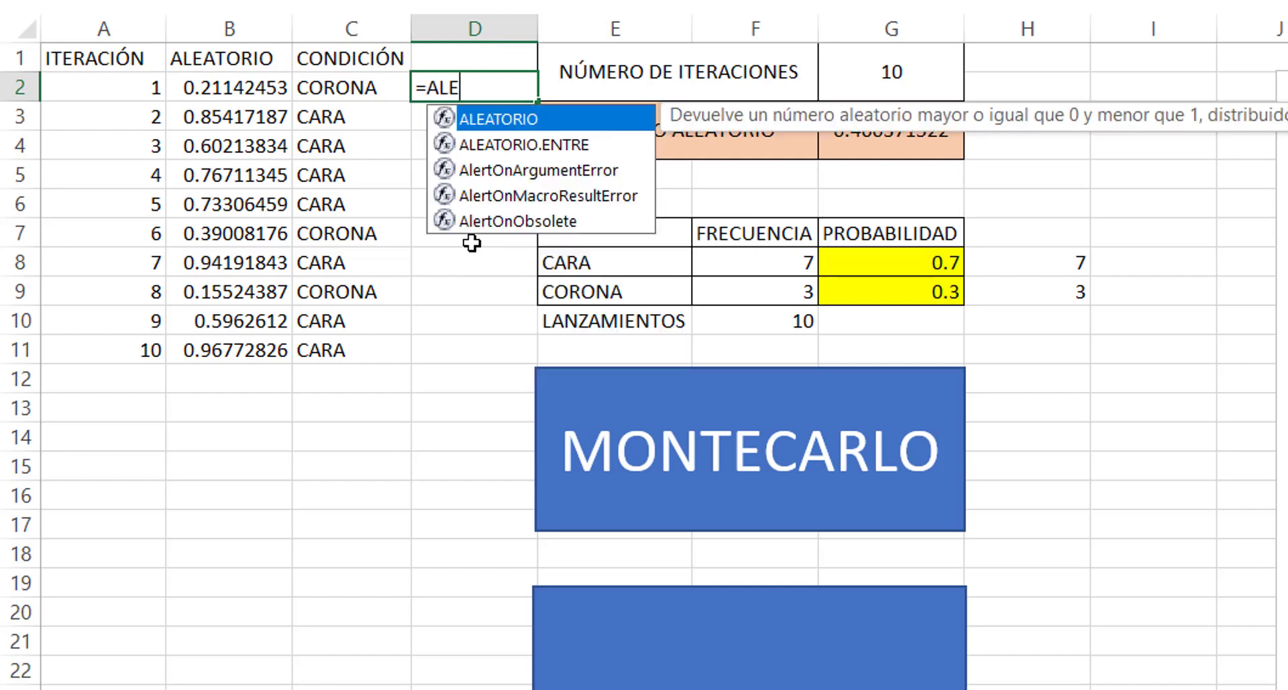
key(Tab)
text())
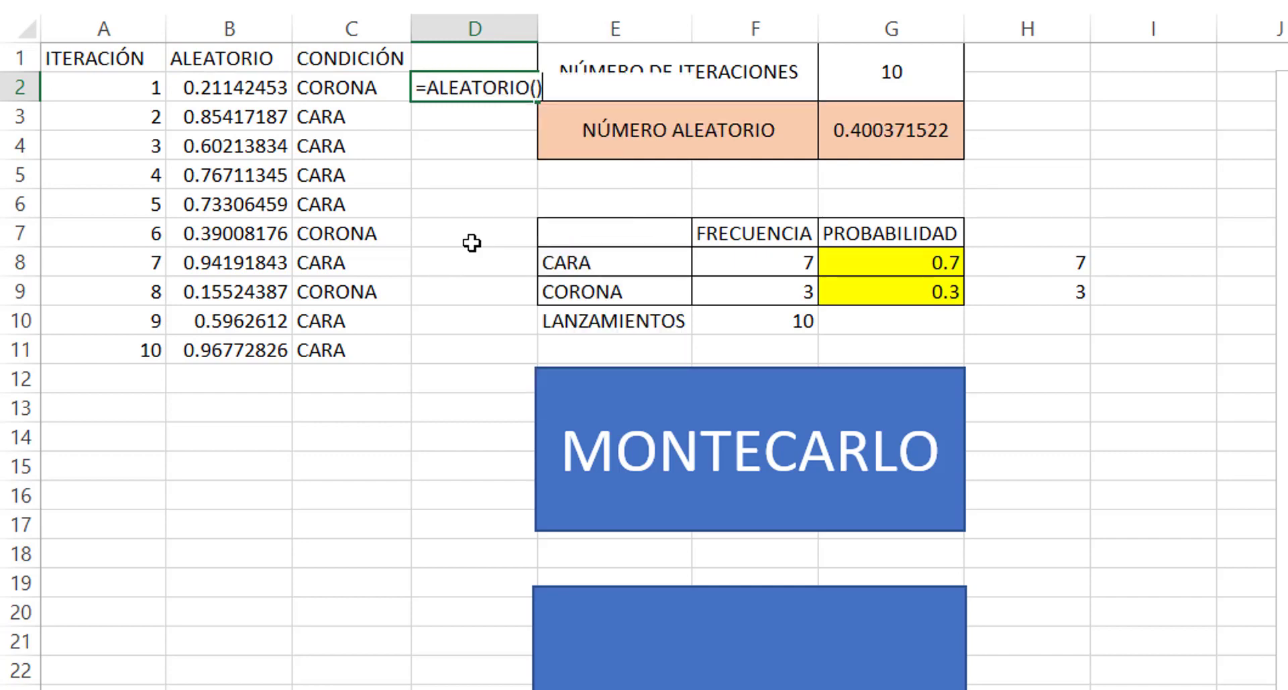
key(Return)
key(Up)
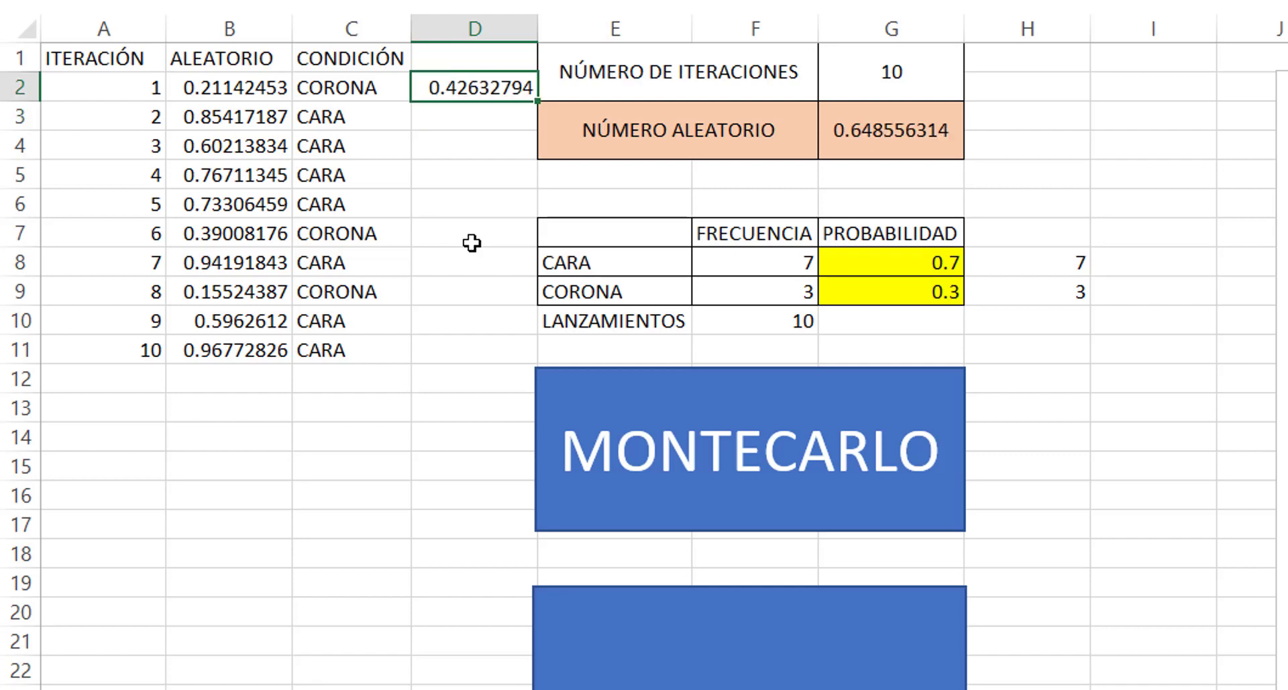
- Copy the ALEATORIO formula from D2 down through D11 so every iteration has its own random number
key(shift+Down)
key(shift+Up)
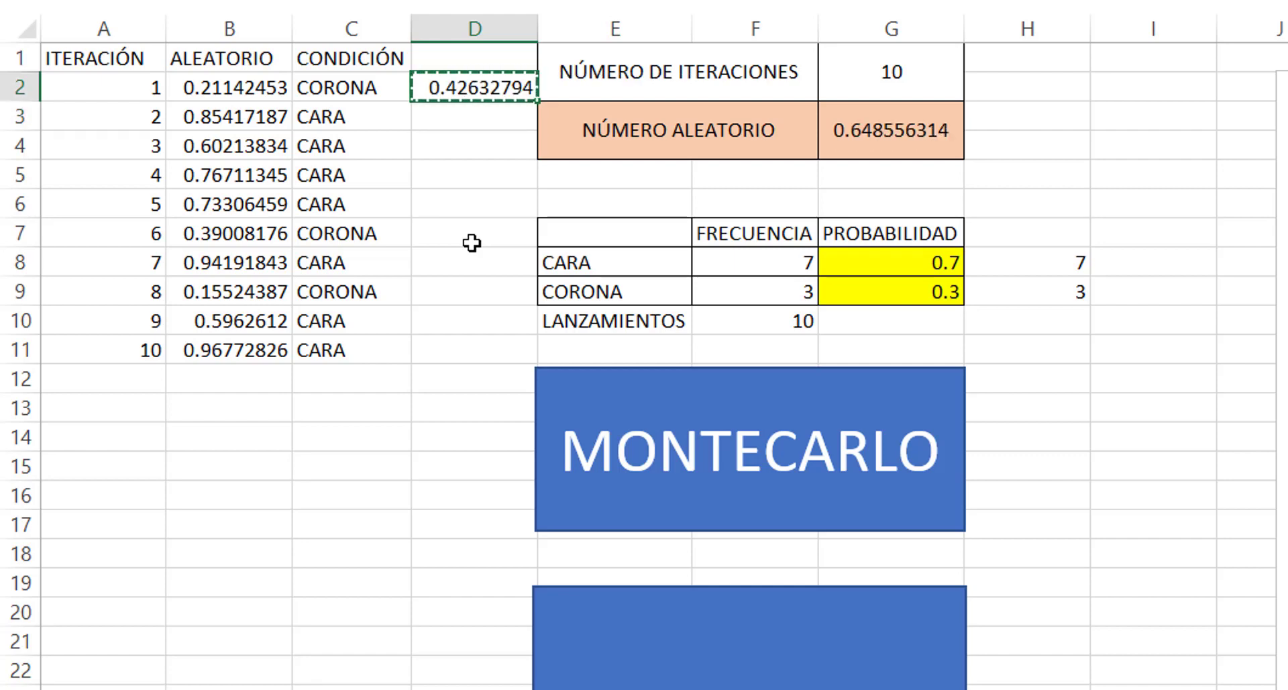
key(shift+Down)
key(shift+Down)
key(shift+Down)
key(shift+Down)
key(shift+Down)
key(shift+Down)
key(shift+Down)
key(shift+Down)
key(shift+Down)
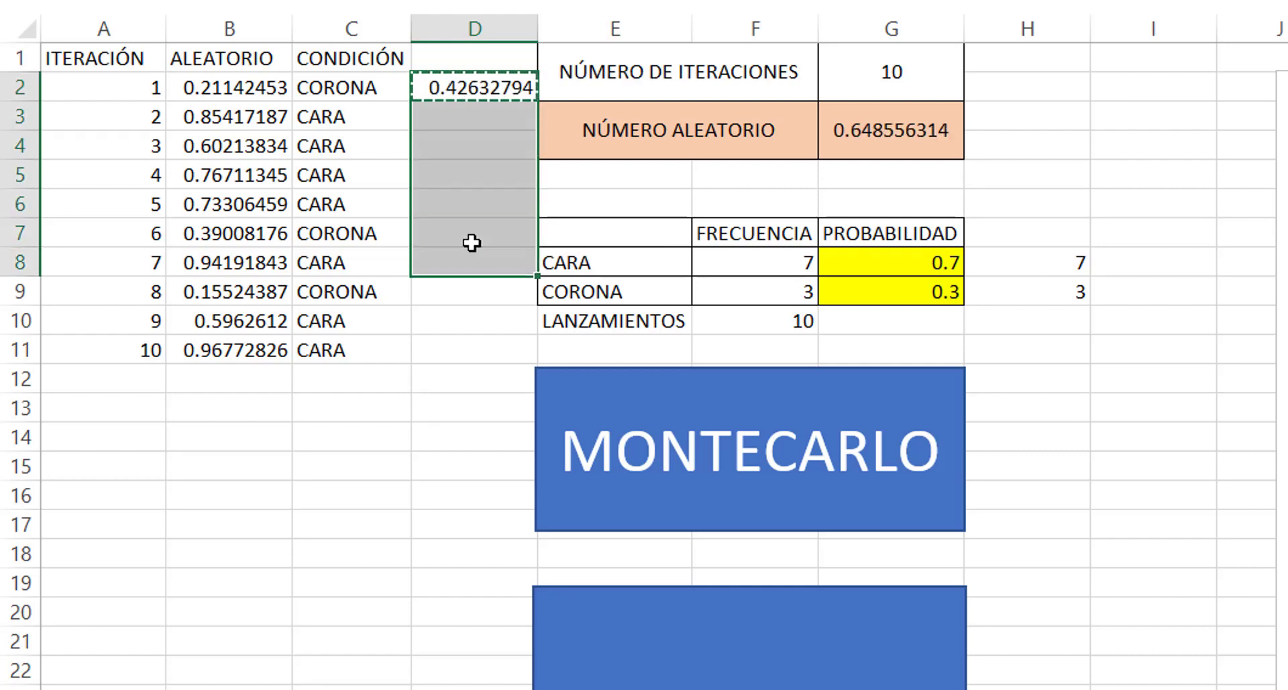
key(ctrl+v)
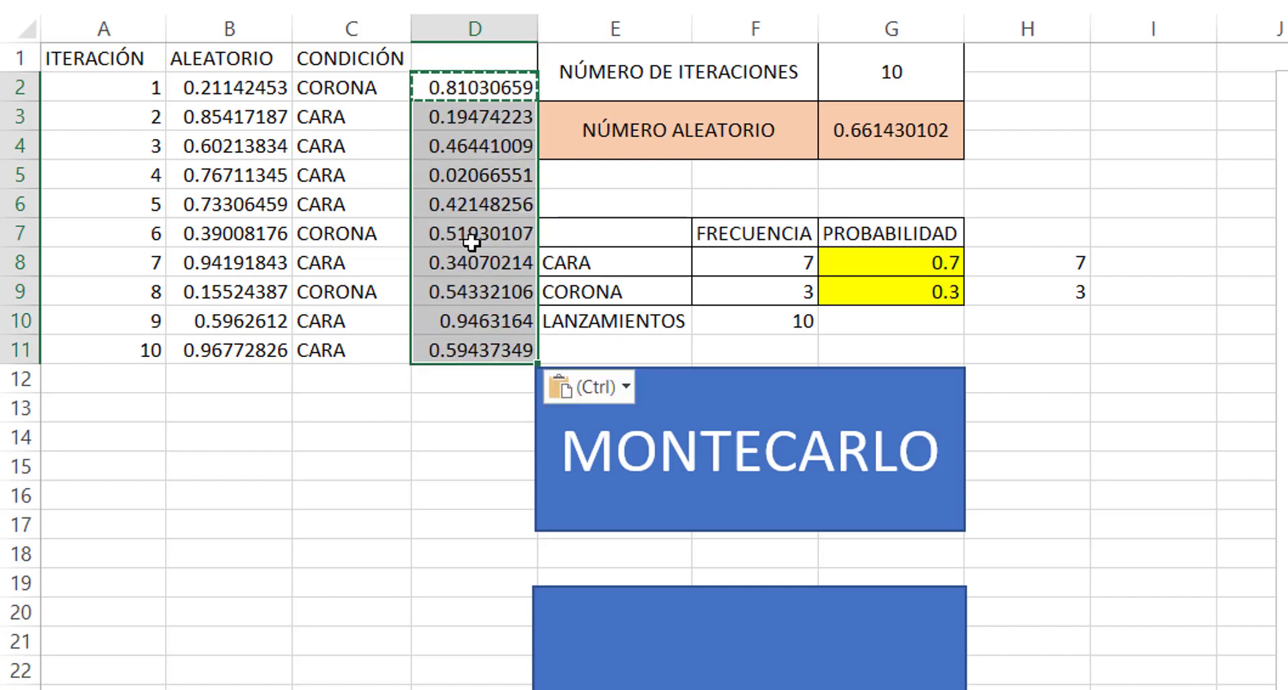
- Duplicate the random number formulas from D2:D11 into D12:D21 below
key(ctrl+c)
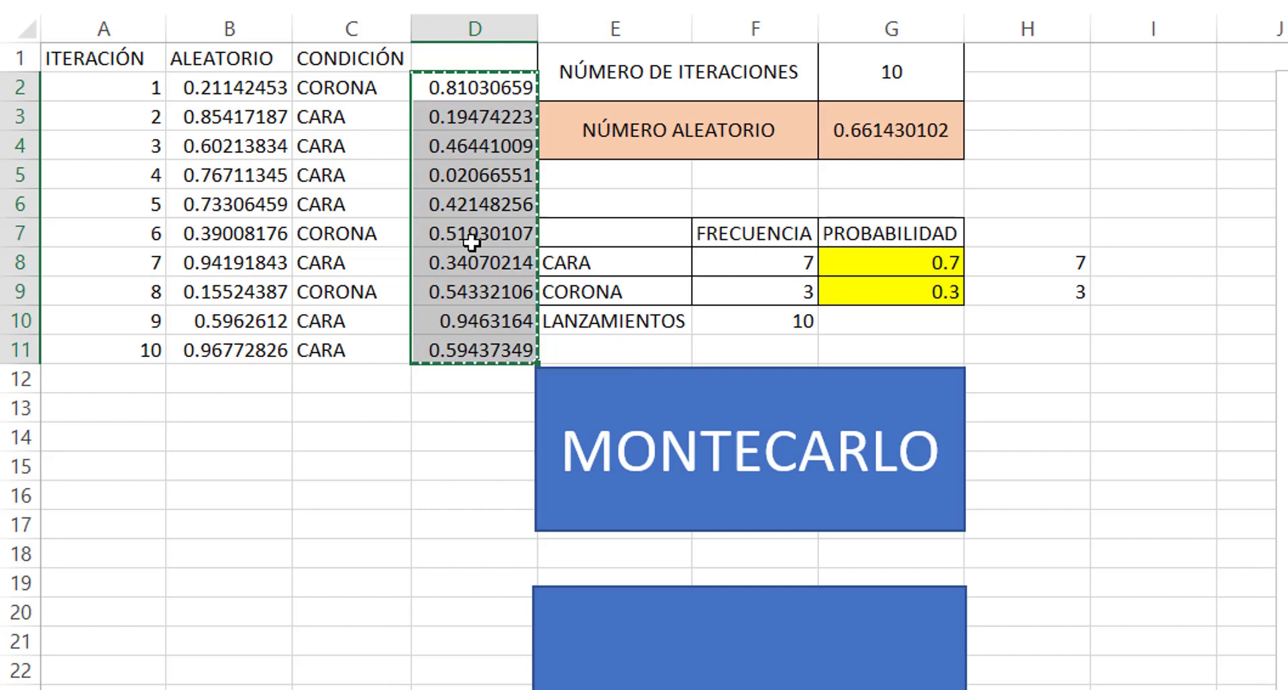
key(Up)
key(Down)
key(Down)
key(Down)
key(Down)
key(Down)
key(Down)
key(Down)
key(Down)
key(Down)
key(Down)
key(Down)
key(Down)
key(Down)
key(Down)
key(Down)
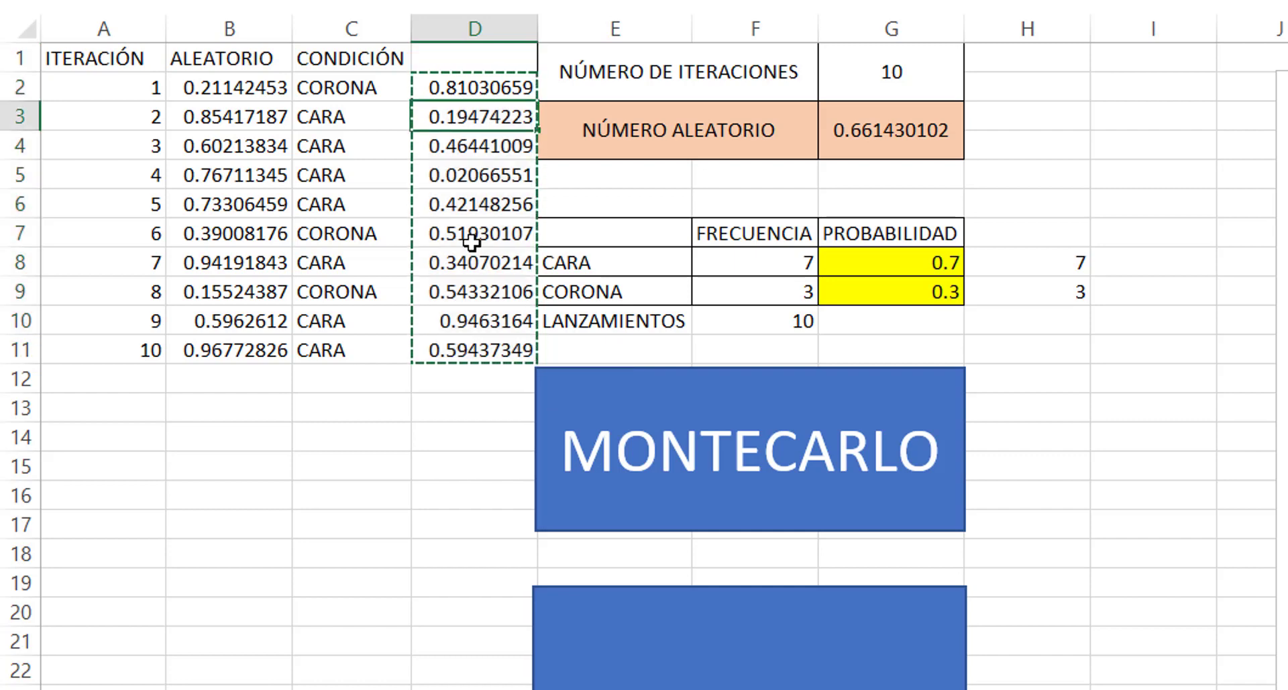
key(Up)
key(Up)
key(Up)
key(Up)
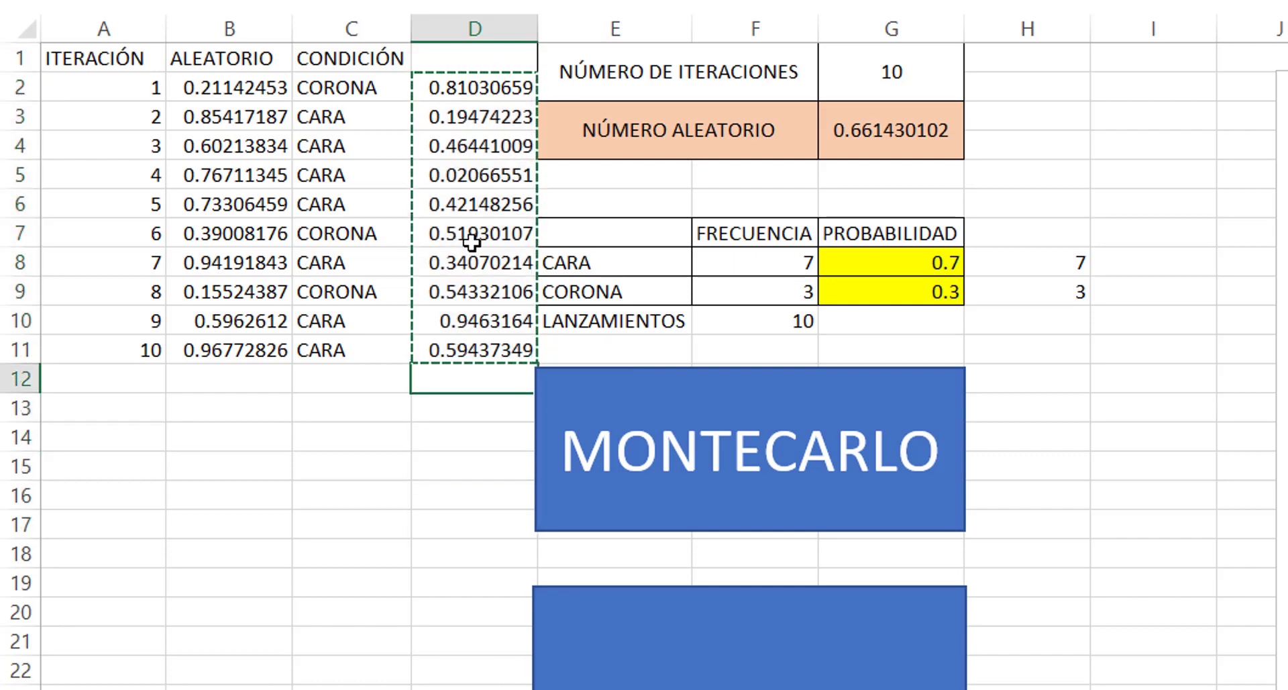
key(ctrl+v)
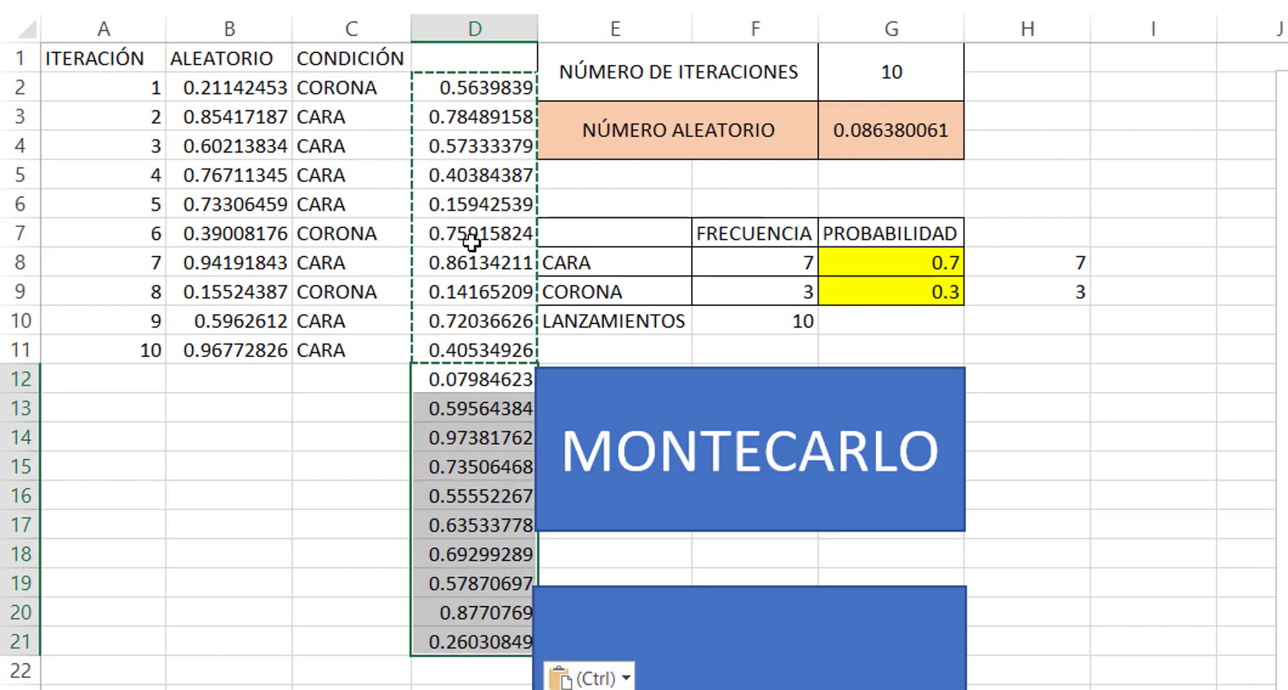
key(Escape)
key(Down)
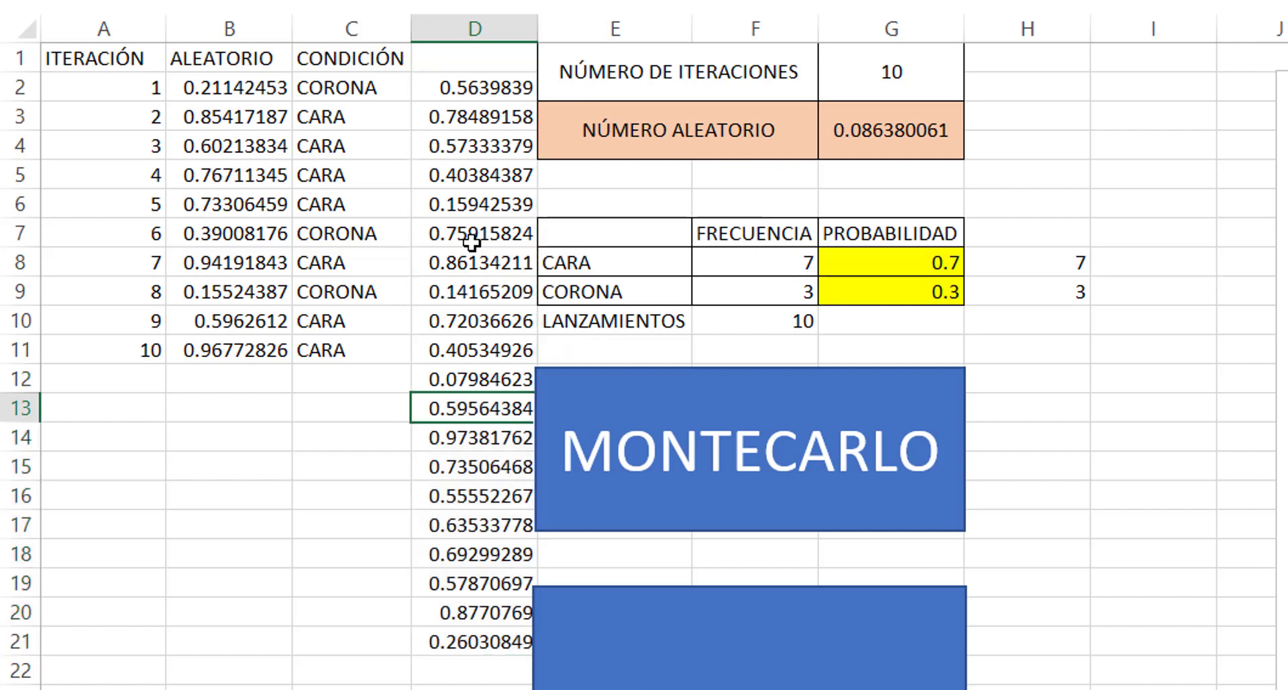
- Clear the last five random numbers of column D, in cells D17:D21
key(Up)
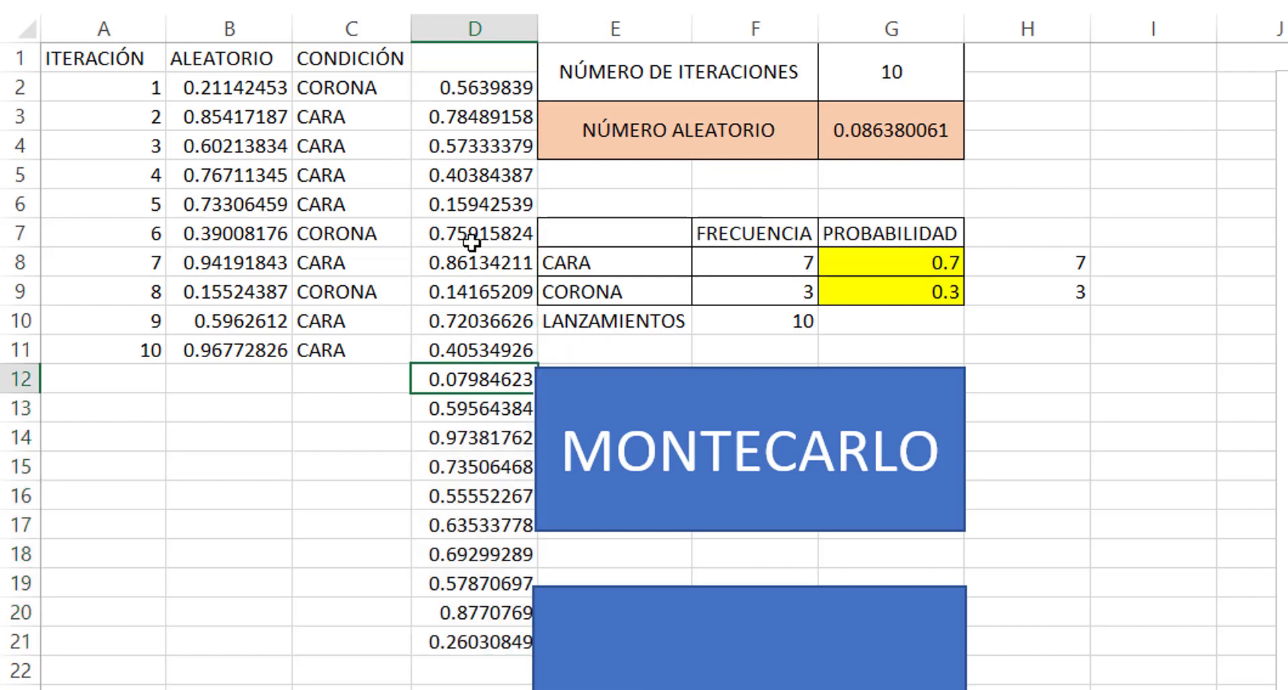
key(Down)
key(Down)
key(Down)
key(Down)
key(Down)
key(Down)
key(Down)
key(Down)
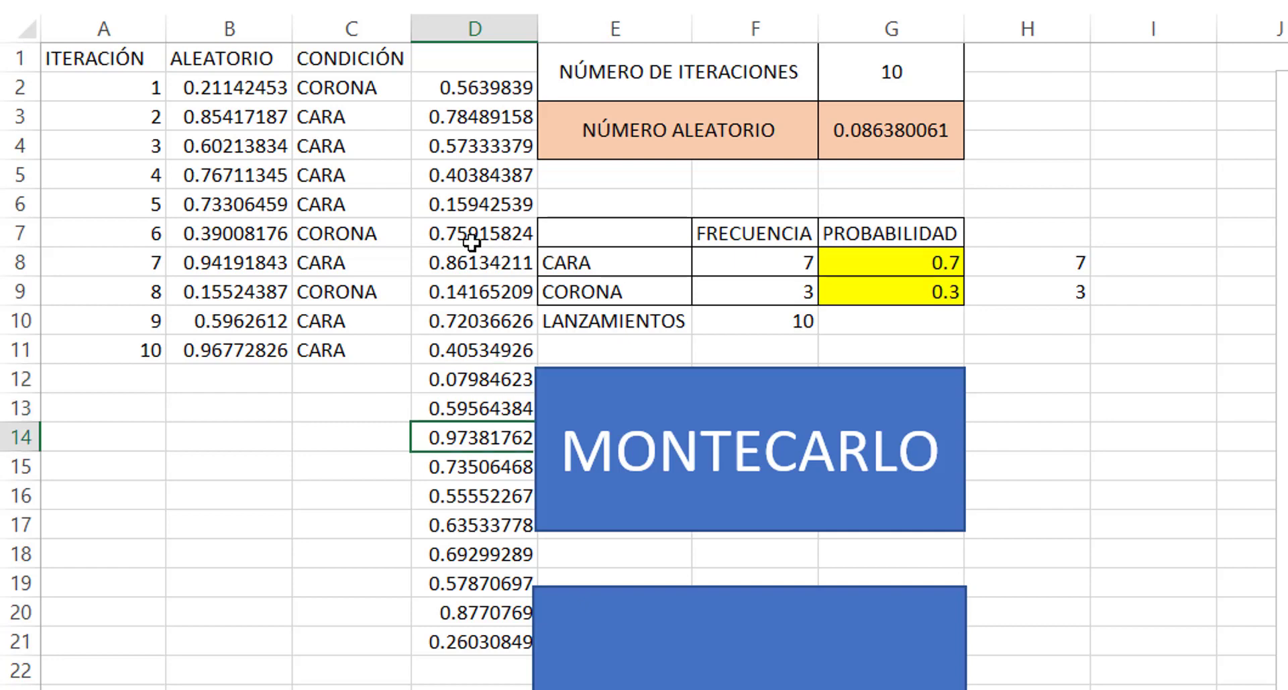
key(Down)
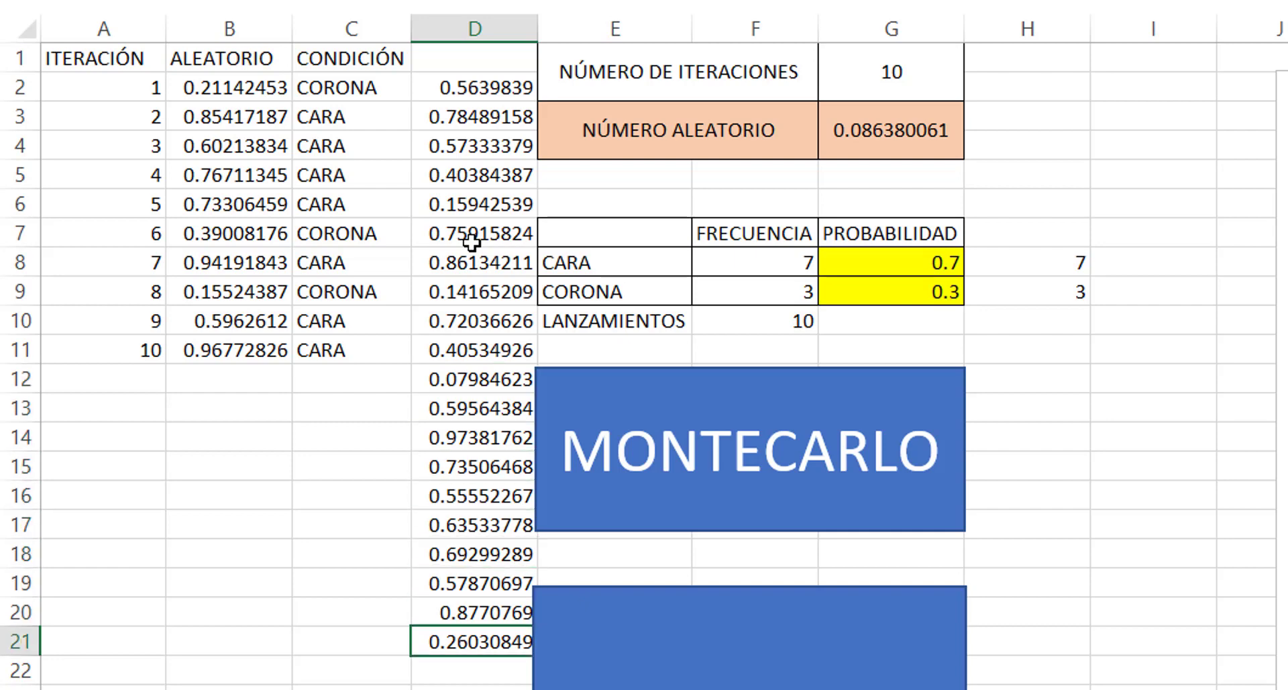
key(shift+Up)
key(shift+Up)
key(shift+Up)
key(shift+Up)
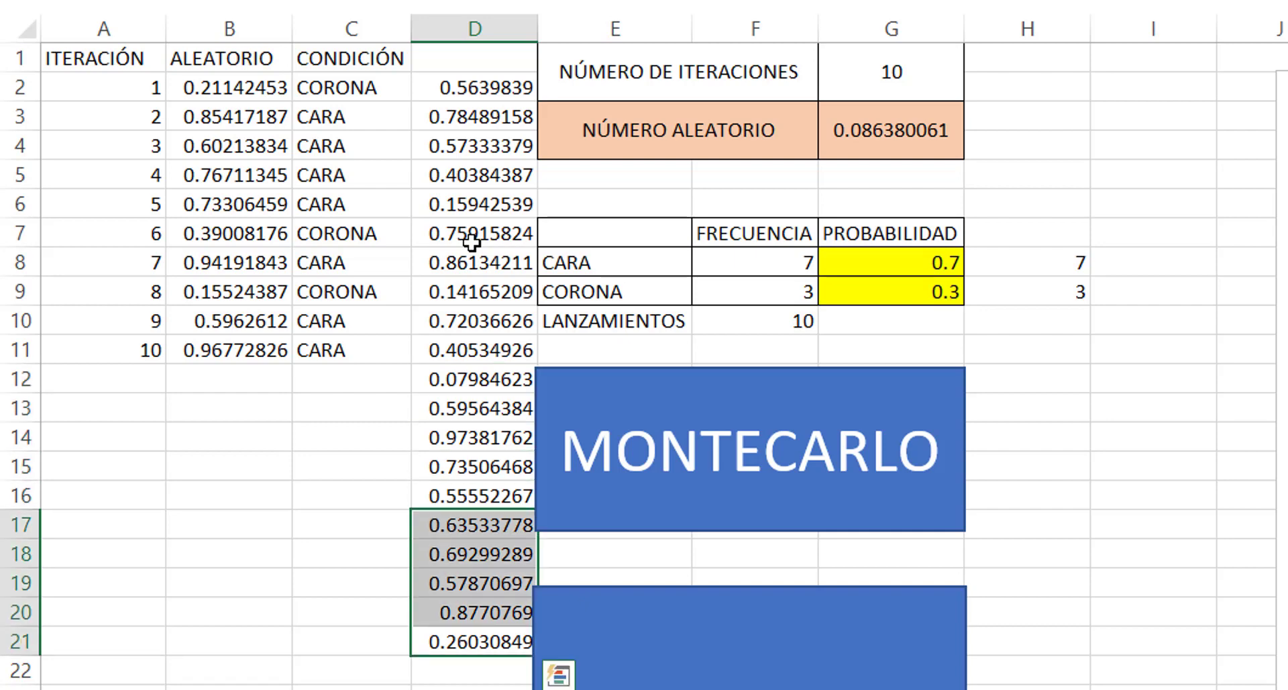
key(Delete)
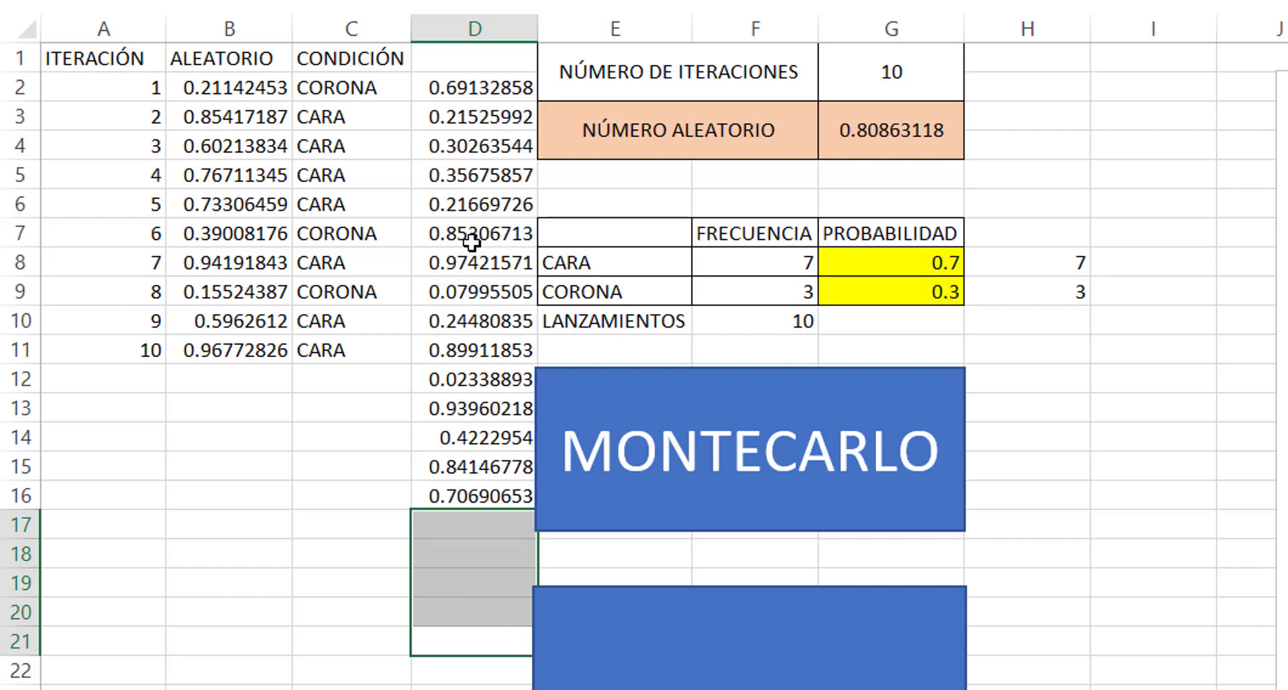
- Clear all remaining random numbers in cells D2:D16 so column D is empty
key(Up)
key(Up)
key(Up)
key(Up)
key(Up)
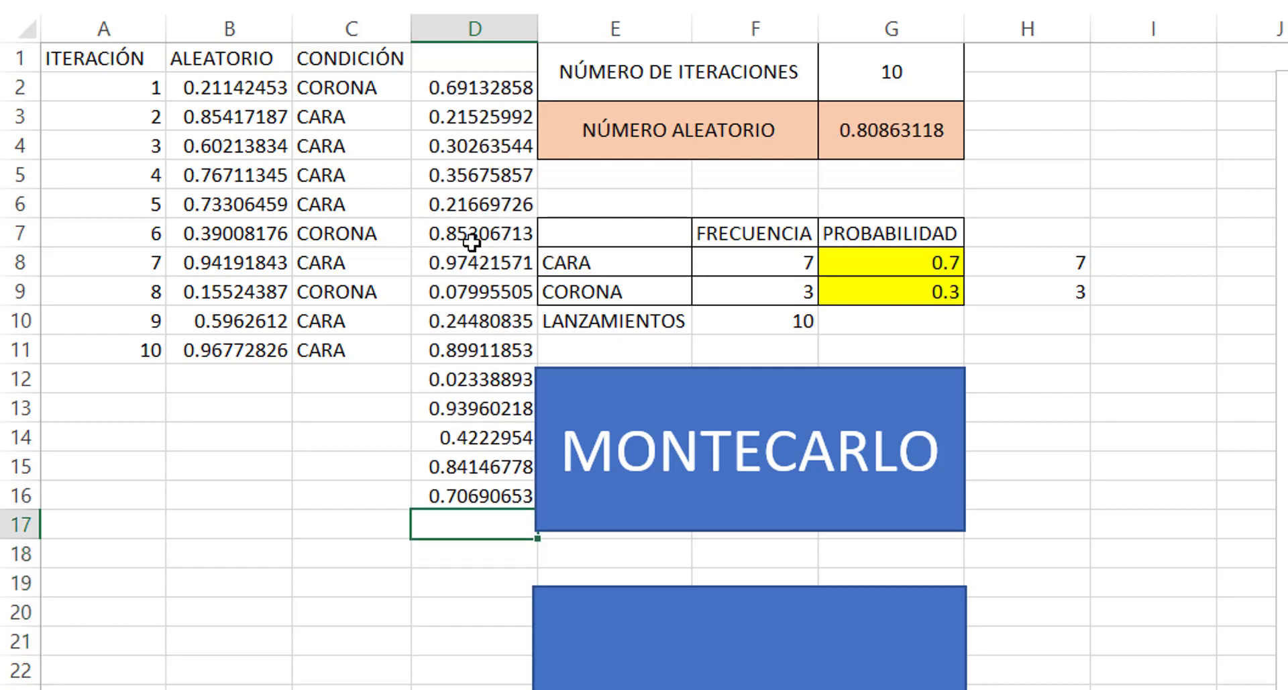
key(shift+Up)
key(shift+Up)
key(shift+Up)
key(shift+Up)
key(shift+Up)
key(shift+Up)
key(shift+Up)
key(shift+Up)
key(shift+Up)
key(shift+Up)
key(shift+Up)
key(shift+Up)
key(shift+Up)
key(shift+Up)
key(shift+Up)
key(shift+Down)
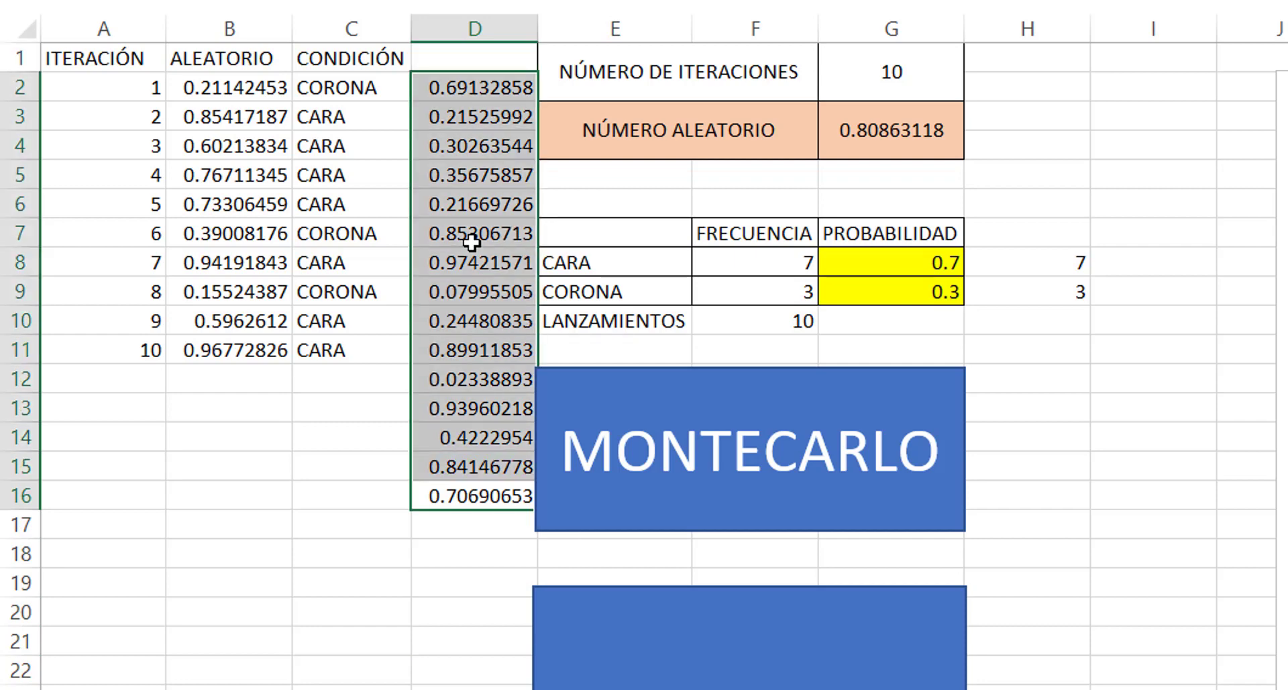
key(Delete)
key(Right)
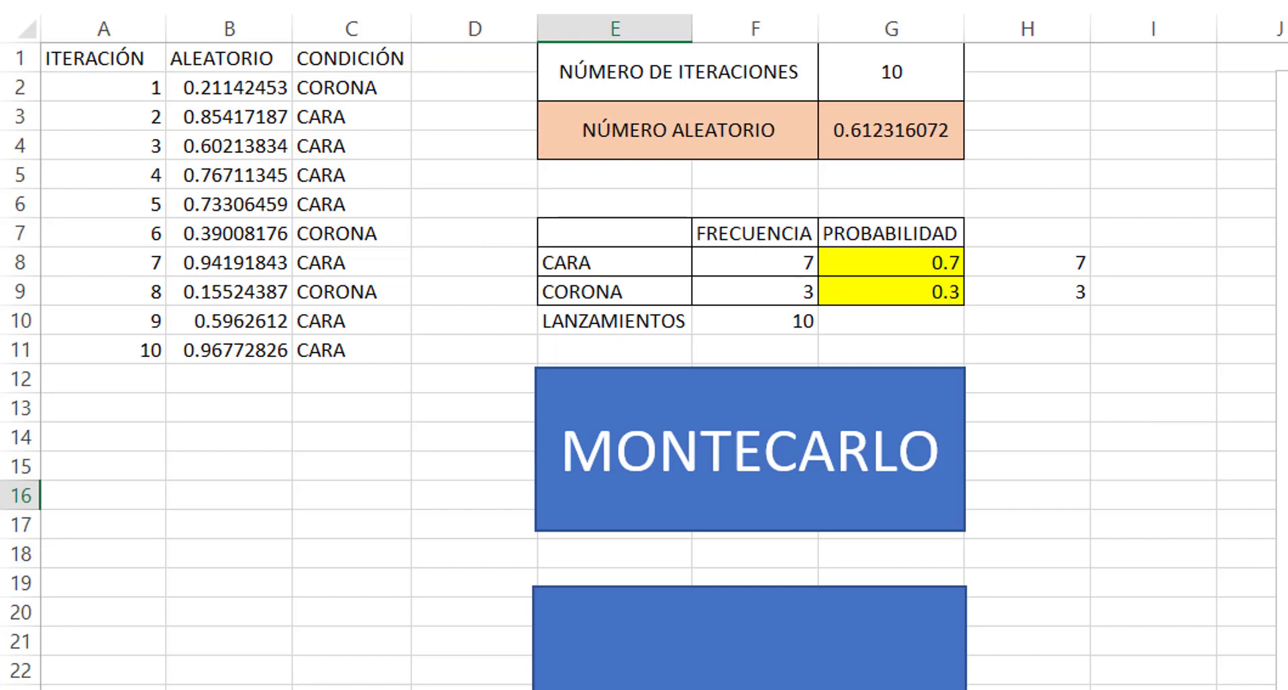
- Highlight the three Columns Clear statements for A, B and C in the macro code text box
click(1285, 376)
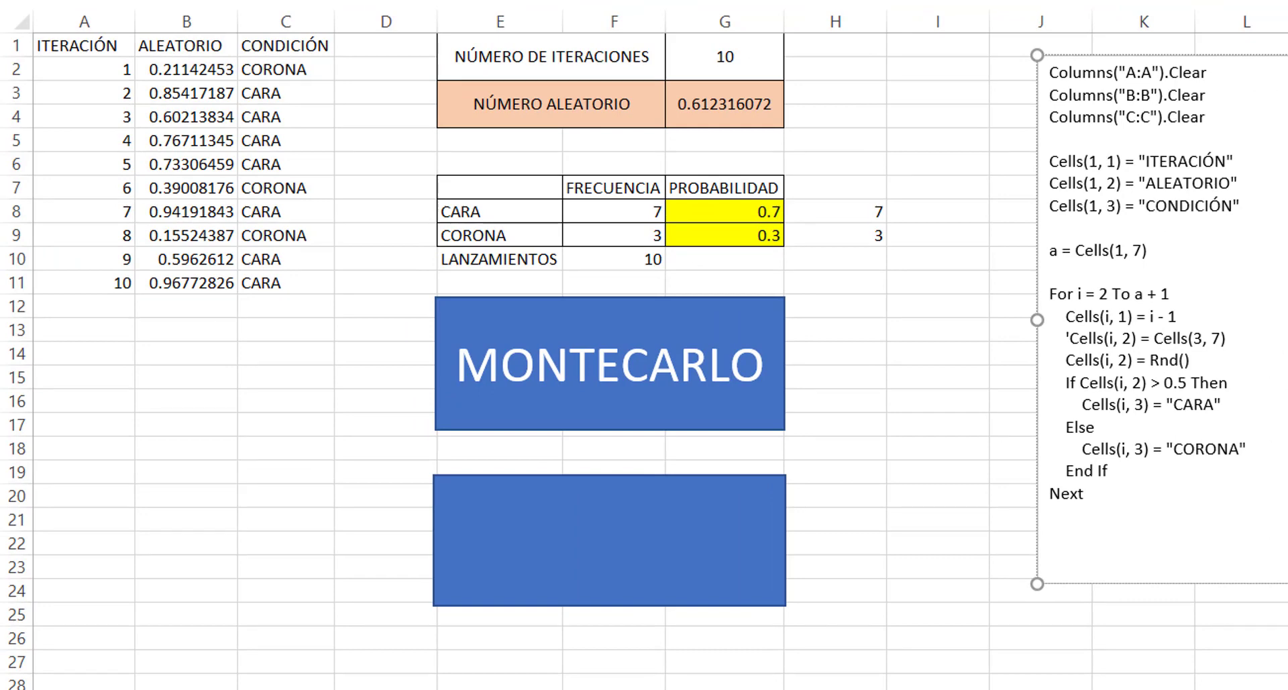
key(shift+Down)
key(shift+Down)
key(shift+Down)
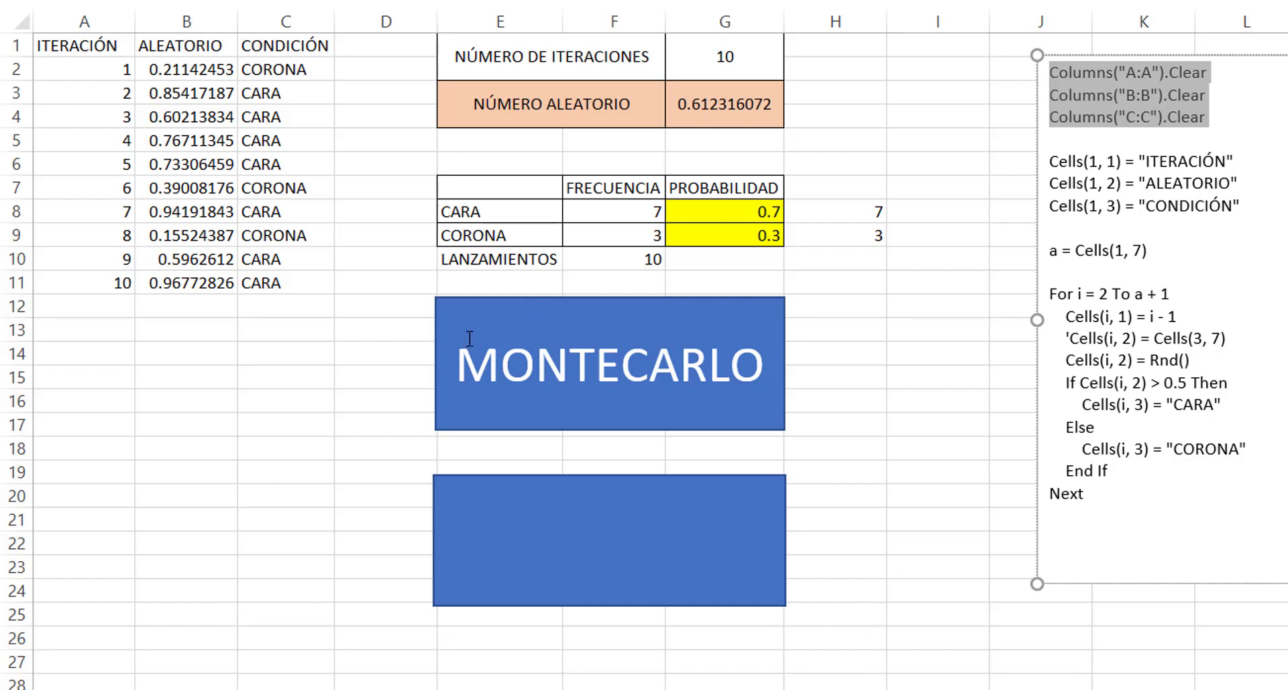
- Try deleting the contents of entire columns A to C, and undo the deletion
click(316, 278)
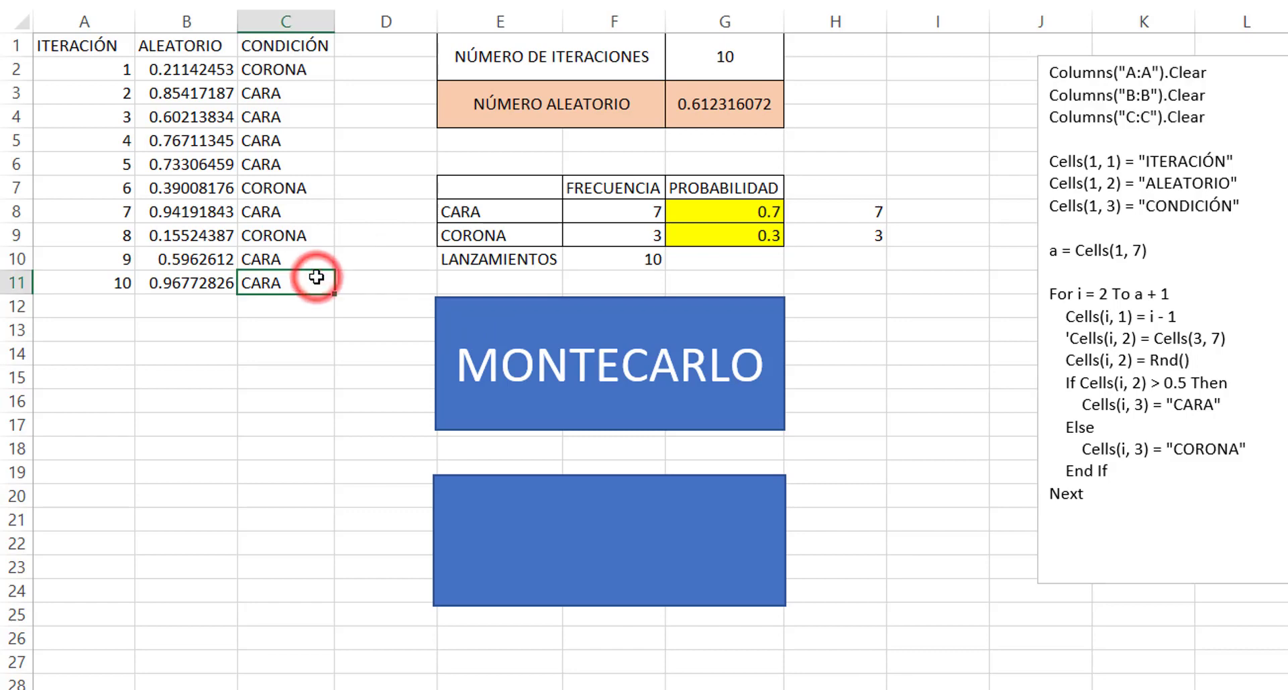
drag(197, 236, 67, 37)
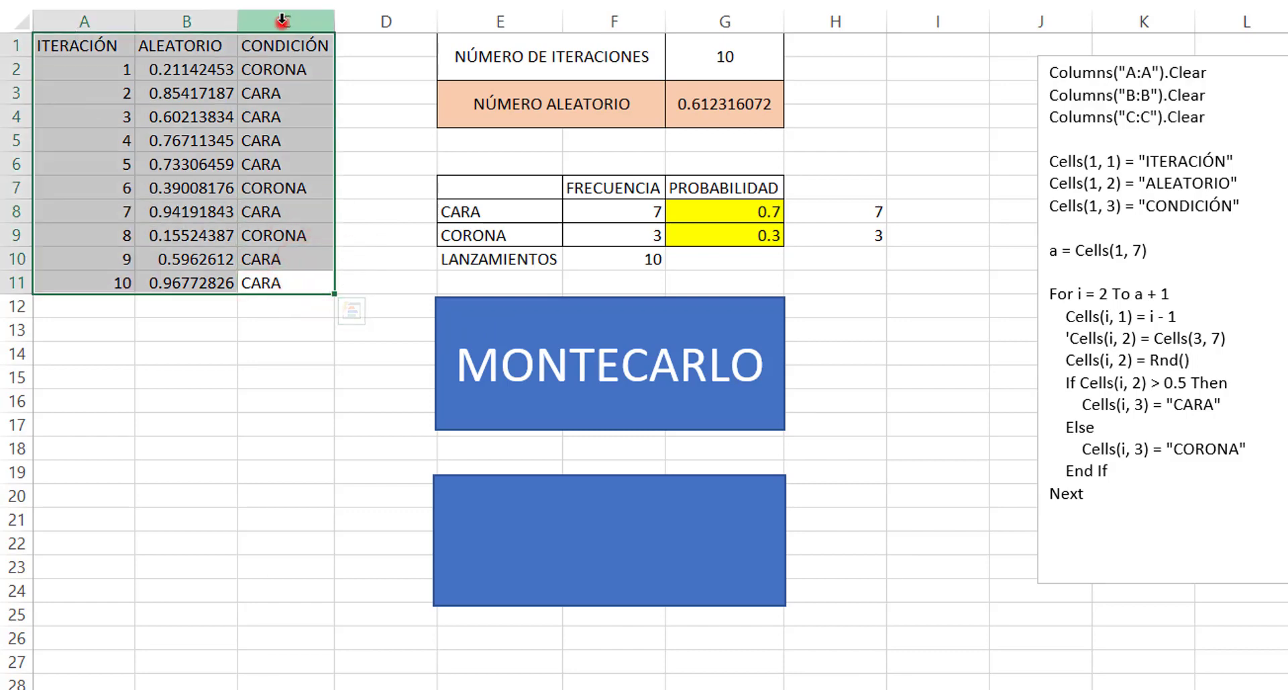
drag(284, 22, 80, 14)
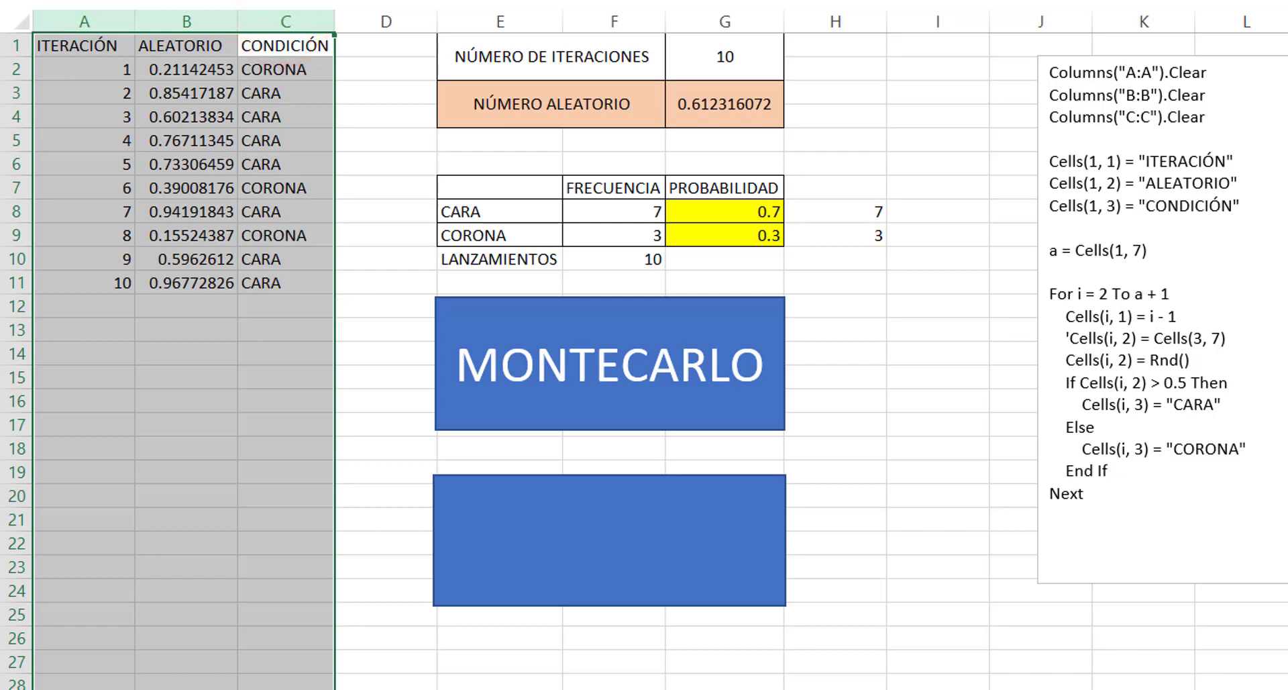
key(Delete)
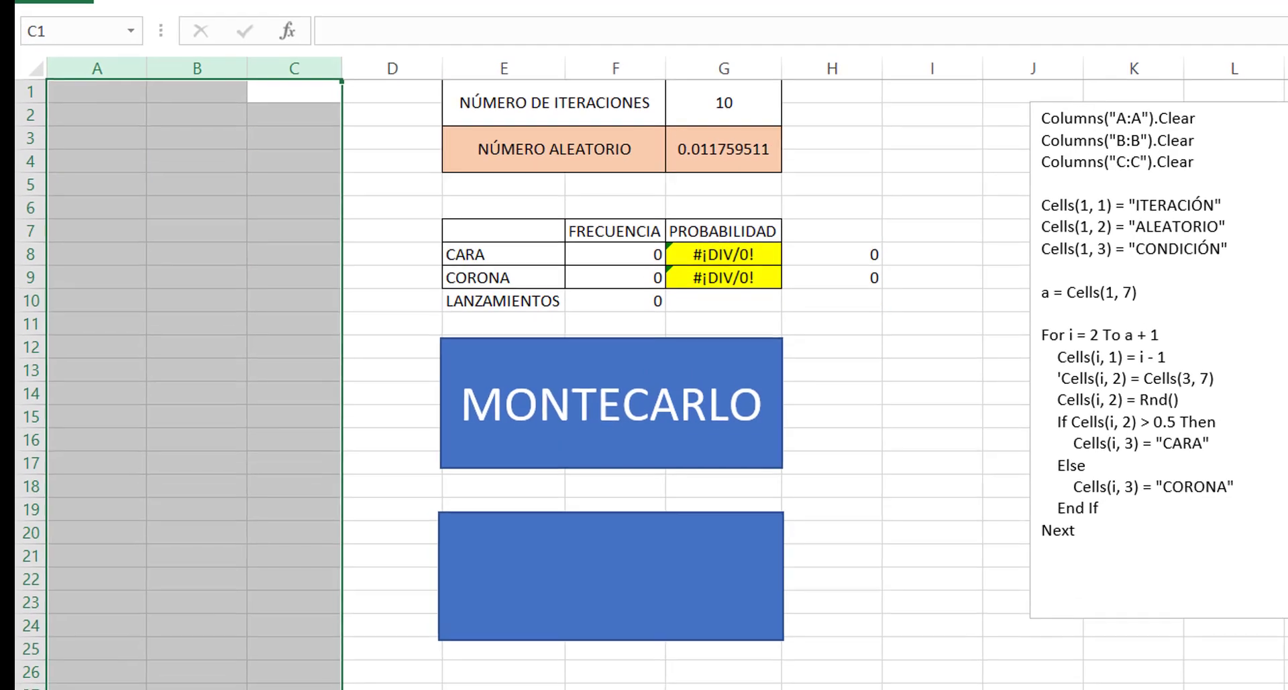
key(ctrl+z)
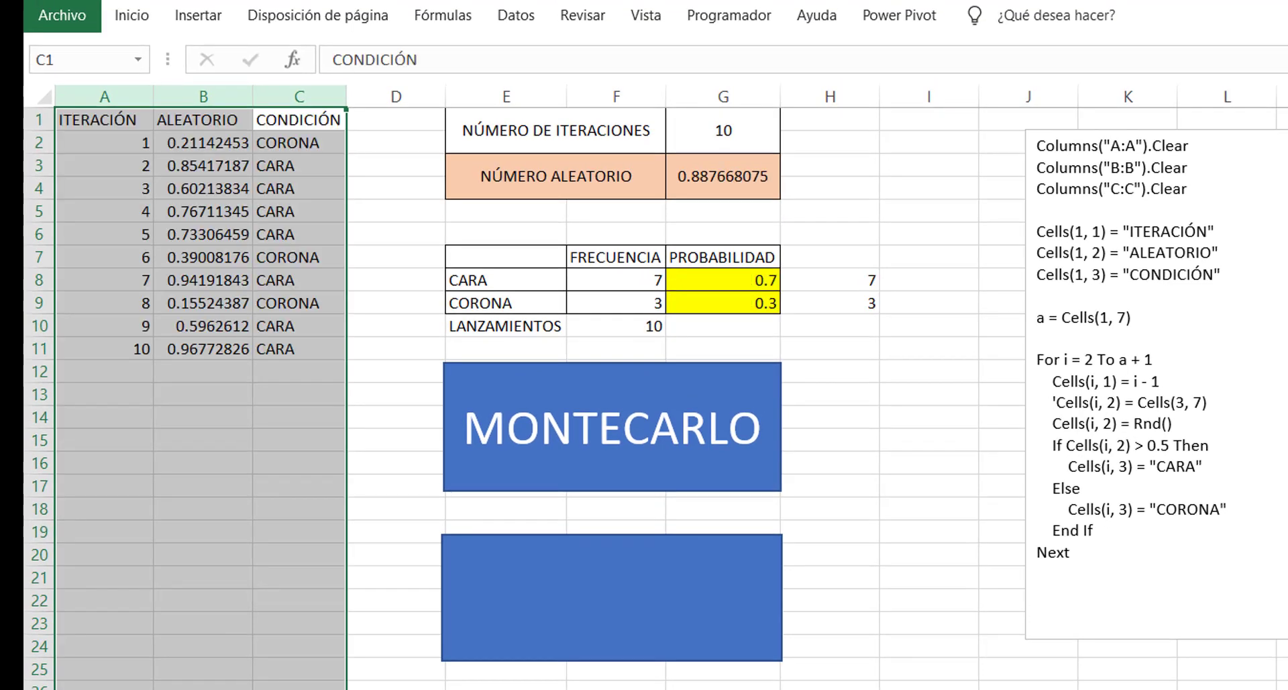
- Examine the three heading statements in the macro text and their references Cells(1, 1), Cells(1, 2) and Cells(1, 3)
drag(1222, 273, 1040, 232)
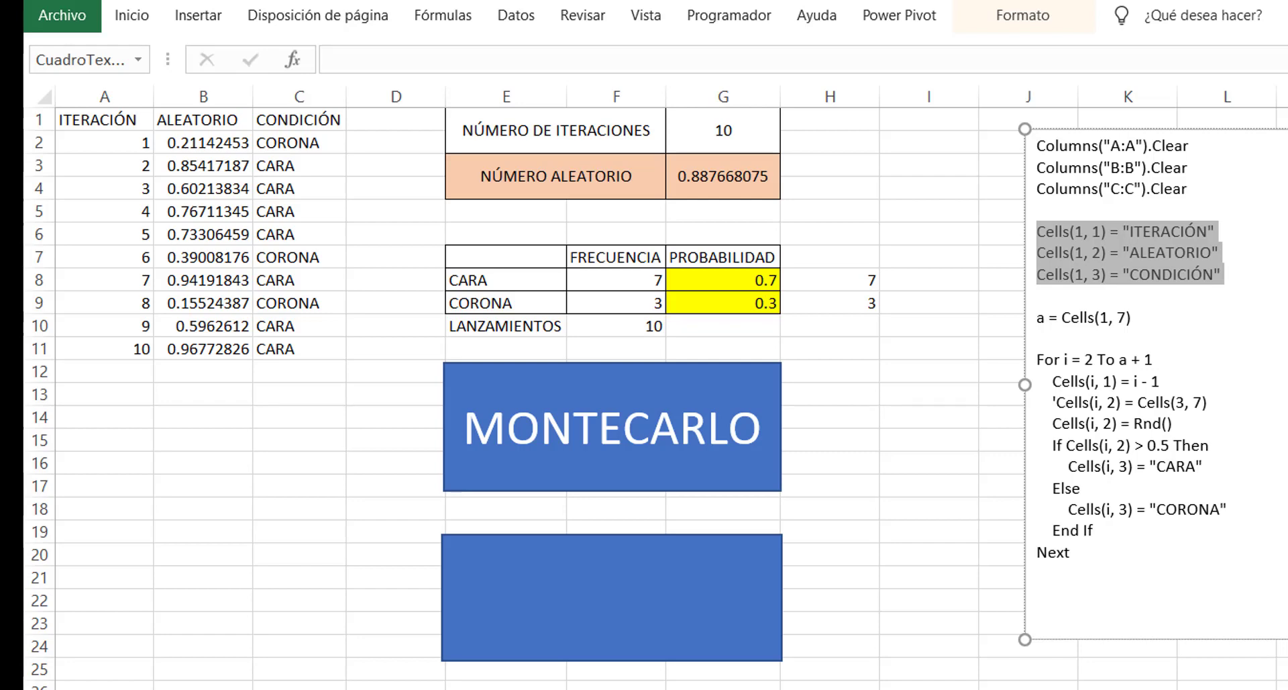
key(Right)
key(Up)
key(Up)
key(Up)
key(shift+Right)
key(shift+Right)
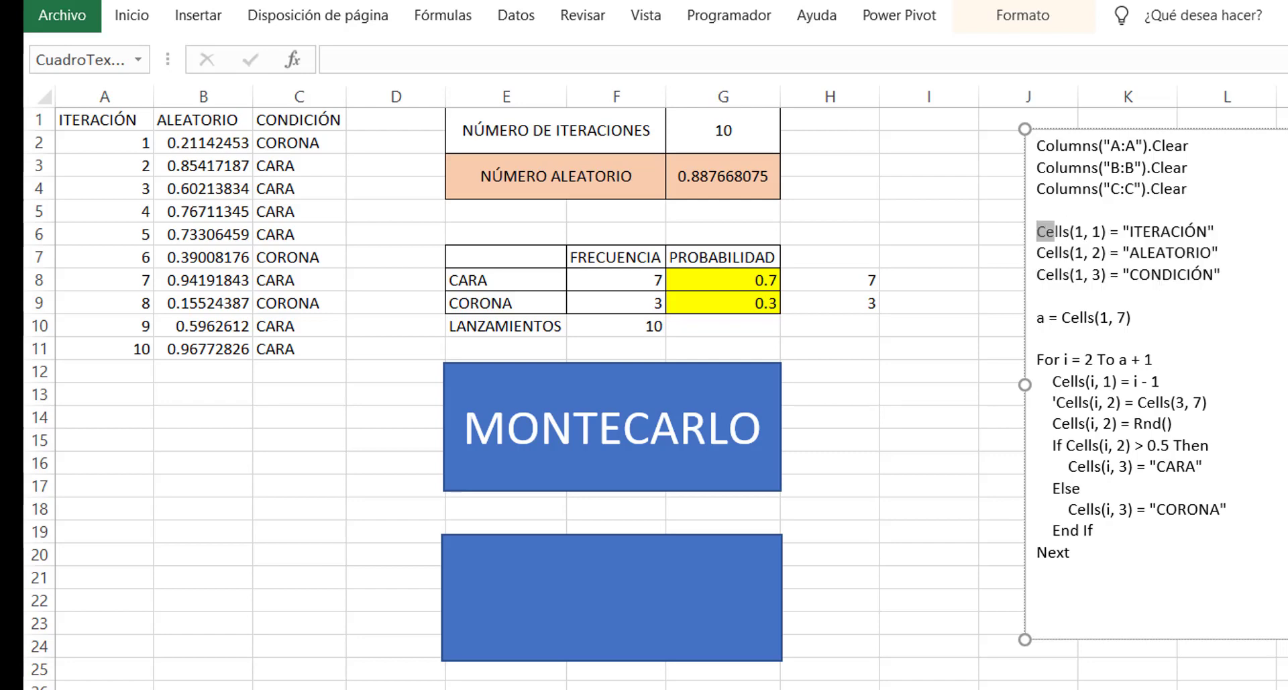
key(shift+Right)
key(shift+Right)
key(shift+Right)
key(shift+Right)
key(shift+Right)
key(shift+Right)
key(shift+Right)
key(shift+Right)
key(shift+Right)
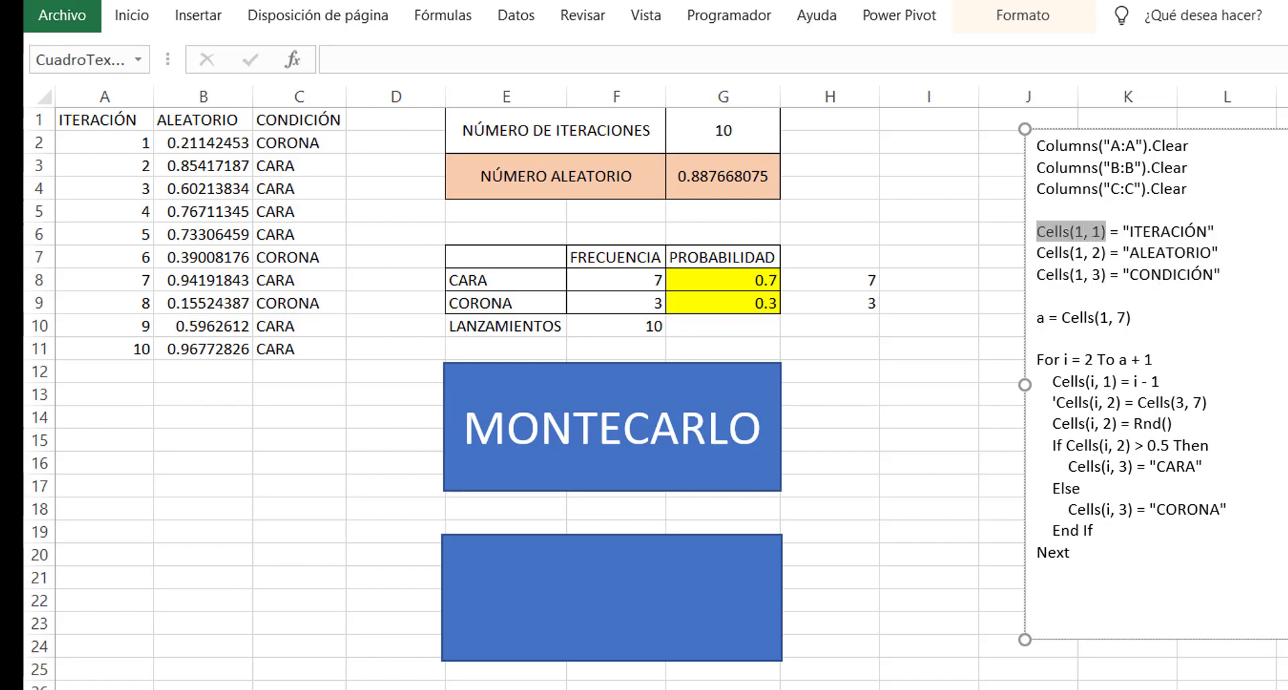
key(Down)
key(shift+Left)
key(shift+Left)
key(shift+Left)
key(shift+Left)
key(shift+Left)
key(shift+Left)
key(shift+Left)
key(shift+Left)
key(shift+Left)
key(shift+Left)
key(shift+Left)
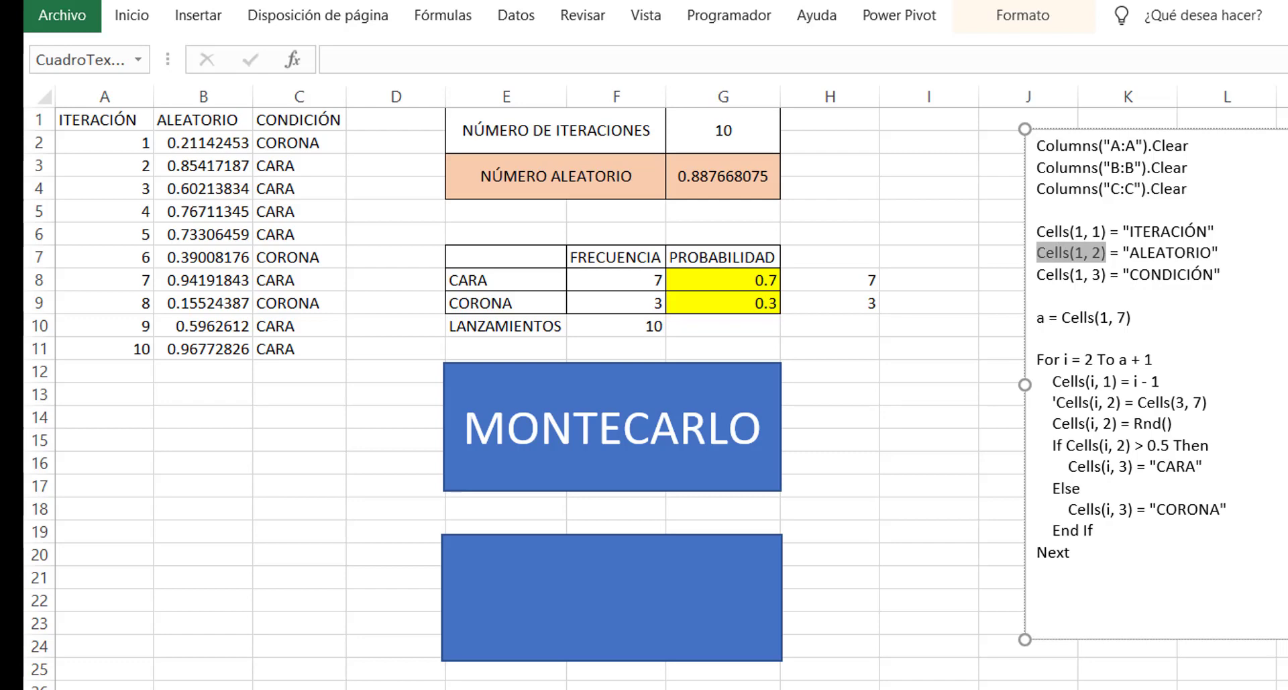
key(Right)
key(Down)
key(shift+Left)
key(shift+Left)
key(shift+Left)
key(shift+Left)
key(shift+Left)
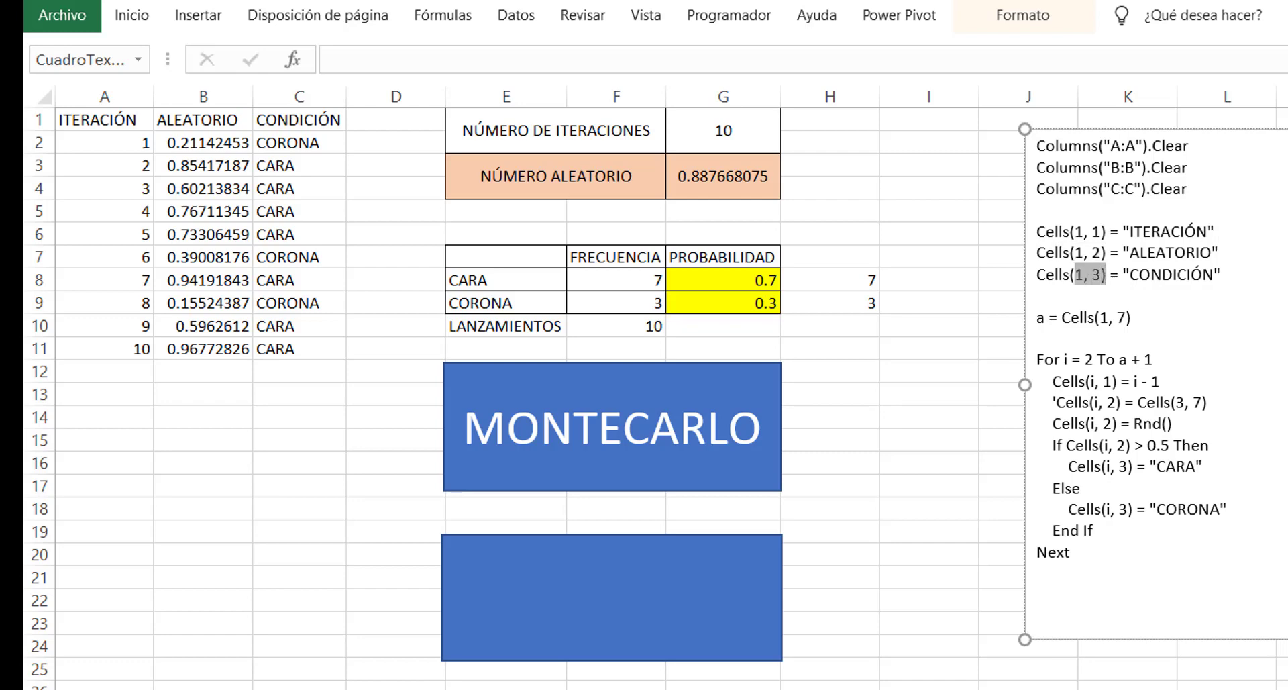
key(shift+Left)
key(shift+Left)
key(shift+Left)
key(shift+Left)
key(shift+Left)
key(shift+Left)
- Examine the row and column arguments of Cells(1, 1) and the whole statement that writes ITERACIÓN
key(Up)
key(Up)
key(Right)
key(Right)
key(Right)
key(Right)
key(Right)
key(Right)
key(Right)
key(Left)
key(shift+Right)
key(shift+Right)
key(shift+Right)
key(shift+Right)
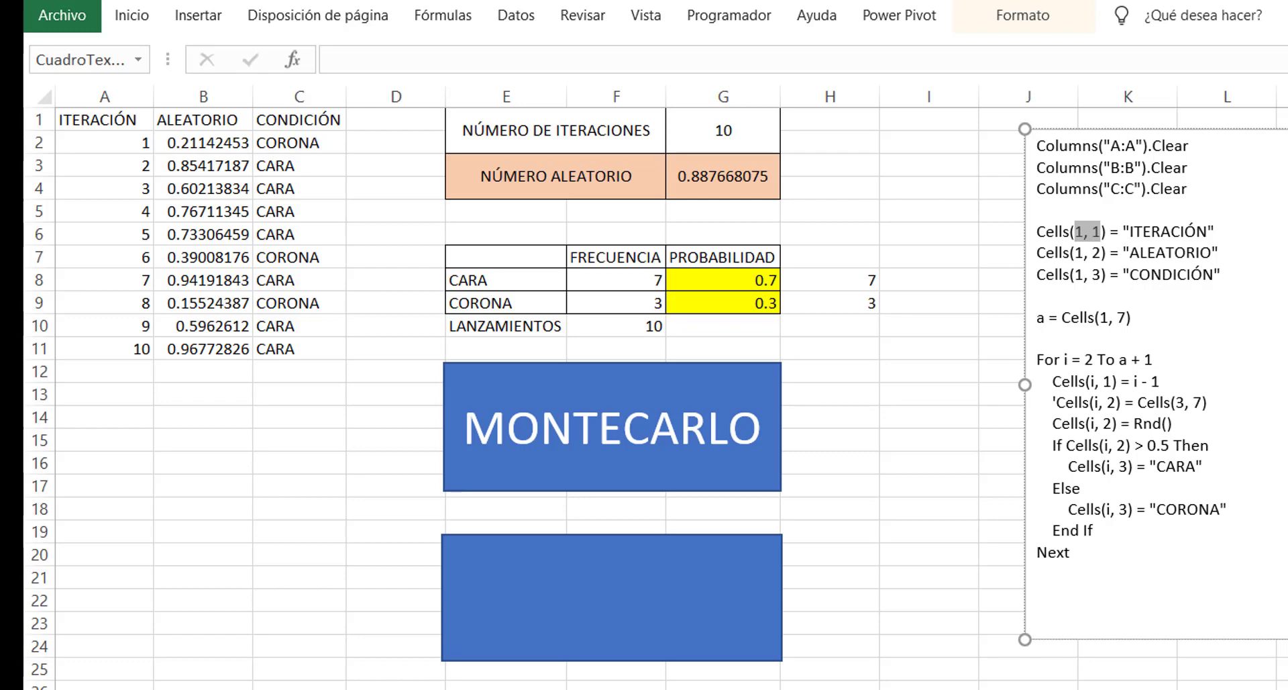
key(Left)
key(Left)
key(Left)
key(Left)
key(Left)
key(Left)
key(Left)
key(Up)
key(Down)
key(shift+End)
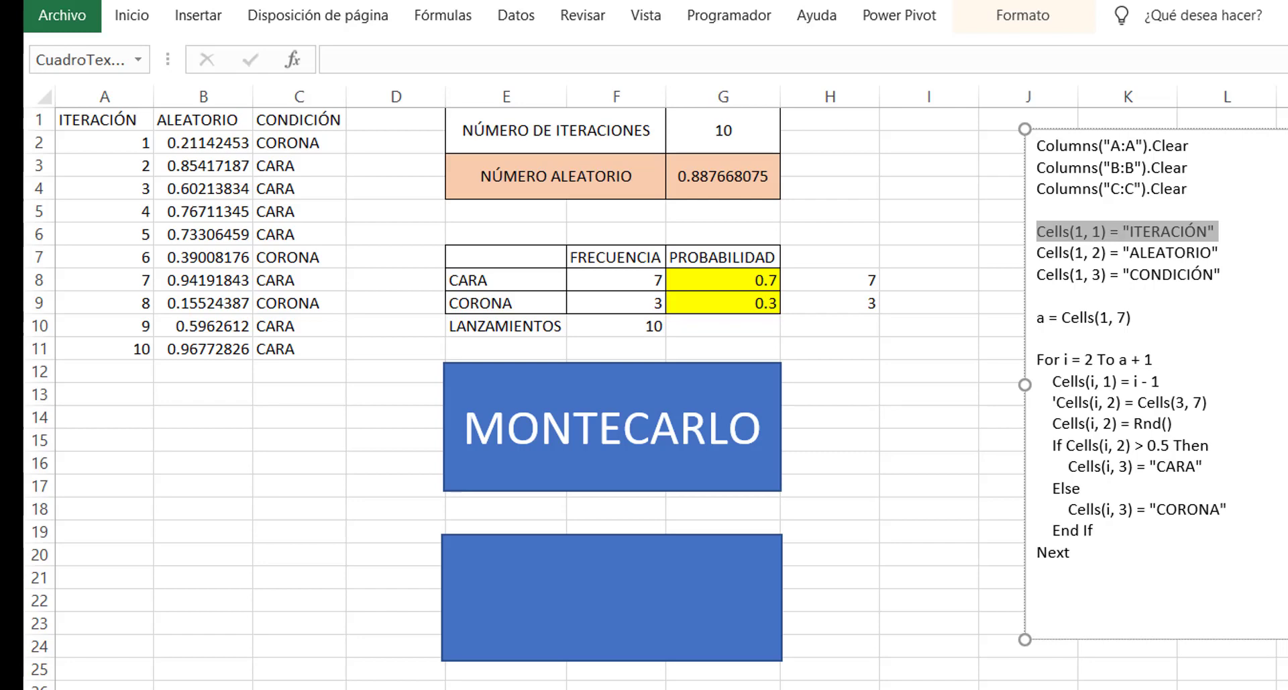
- Highlight the macro statement that assigns ALEATORIO to Cells(1, 2)
click(1219, 231)
key(Down)
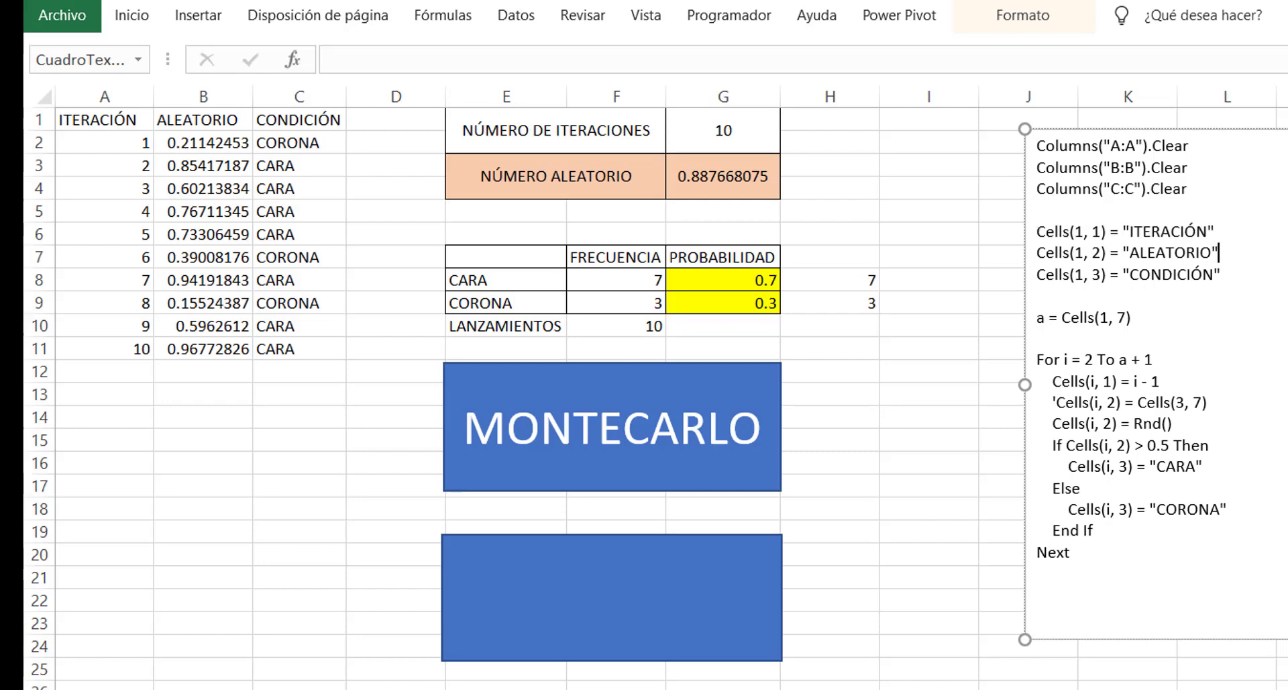
key(shift+Home)
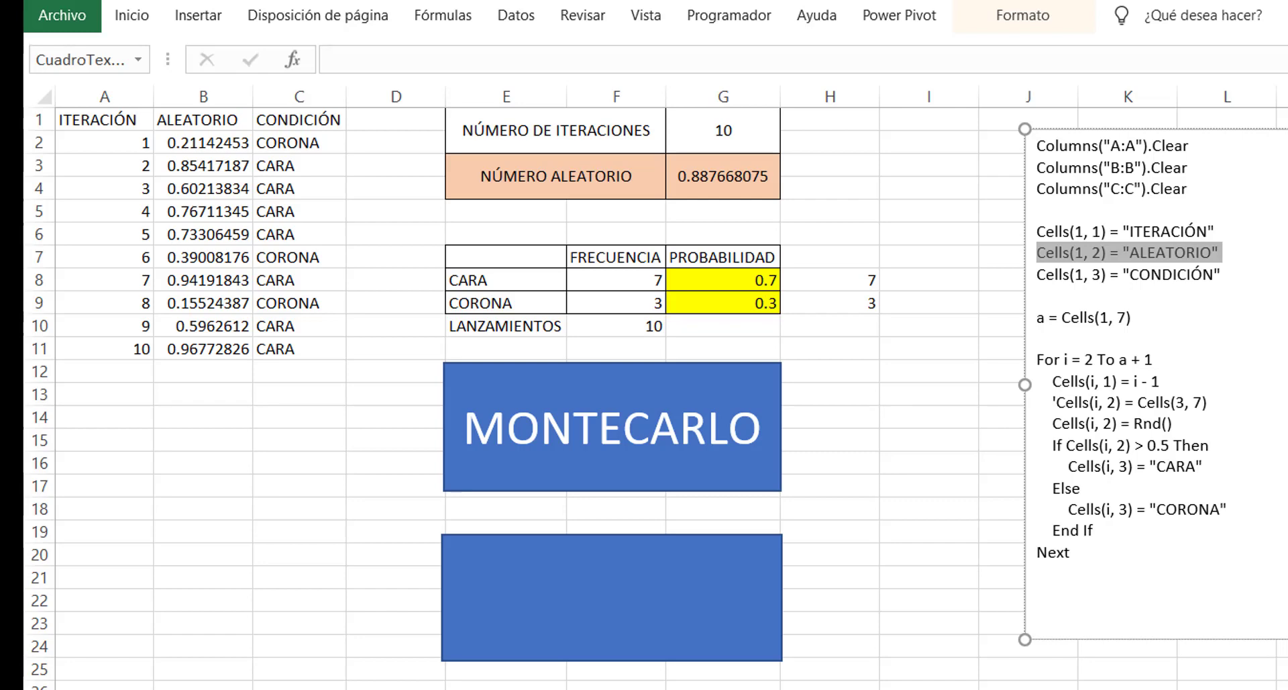
key(Up)
key(Up)
key(Up)
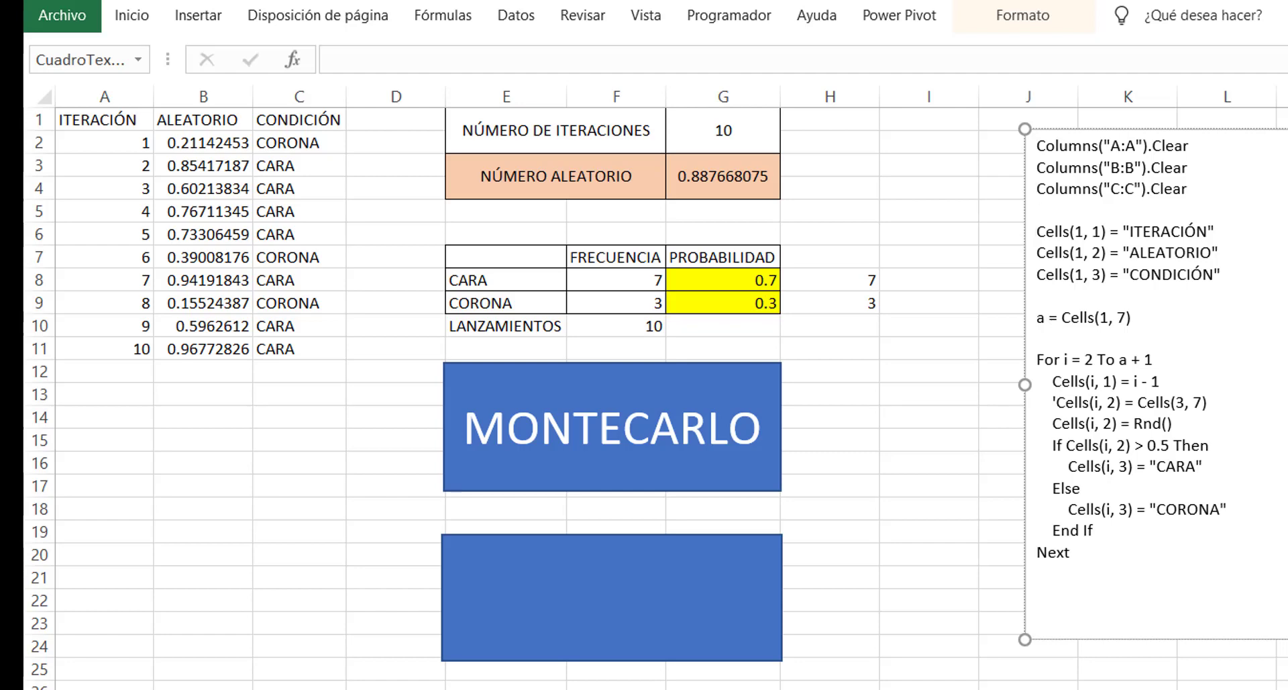
- Clear the headings and simulation results in A1:C11 and return to cell A1
drag(312, 349, 98, 126)
key(Delete)
click(98, 126)
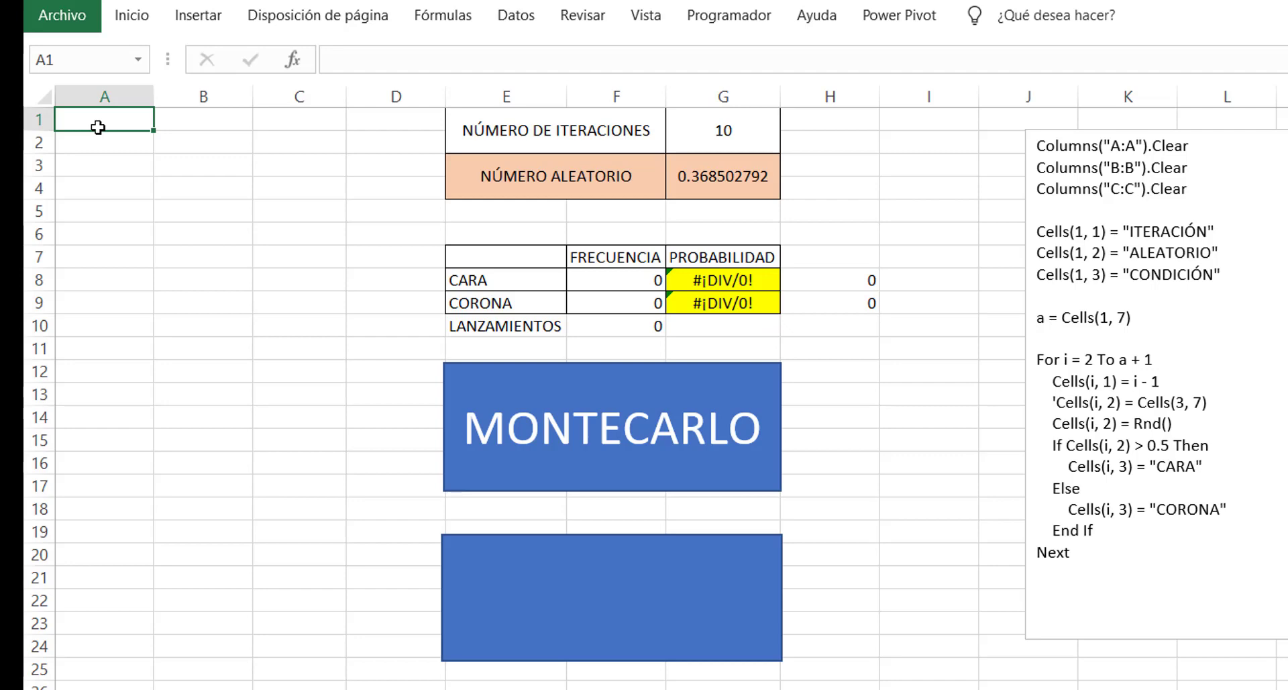
- Enter the headings ITERACIÓN in cell A1 and ALEATORIO in cell B1
text(ITERACI)
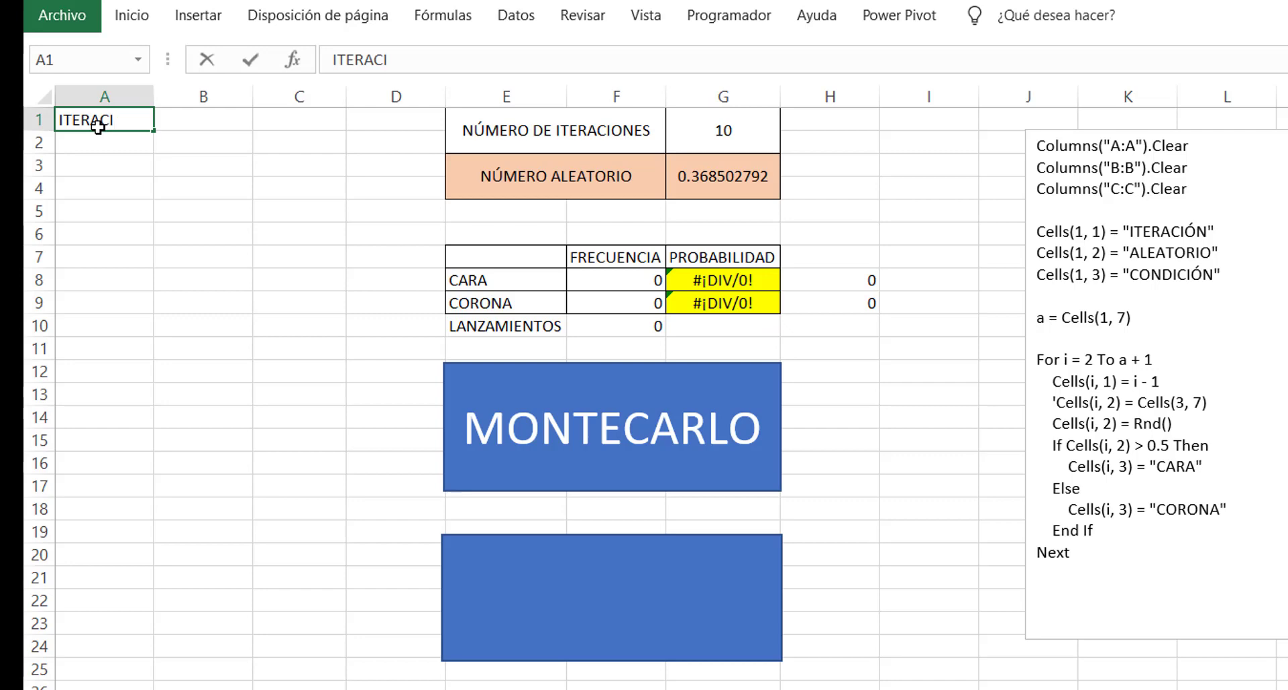
text(ÓN)
key(Return)
key(Up)
key(Right)
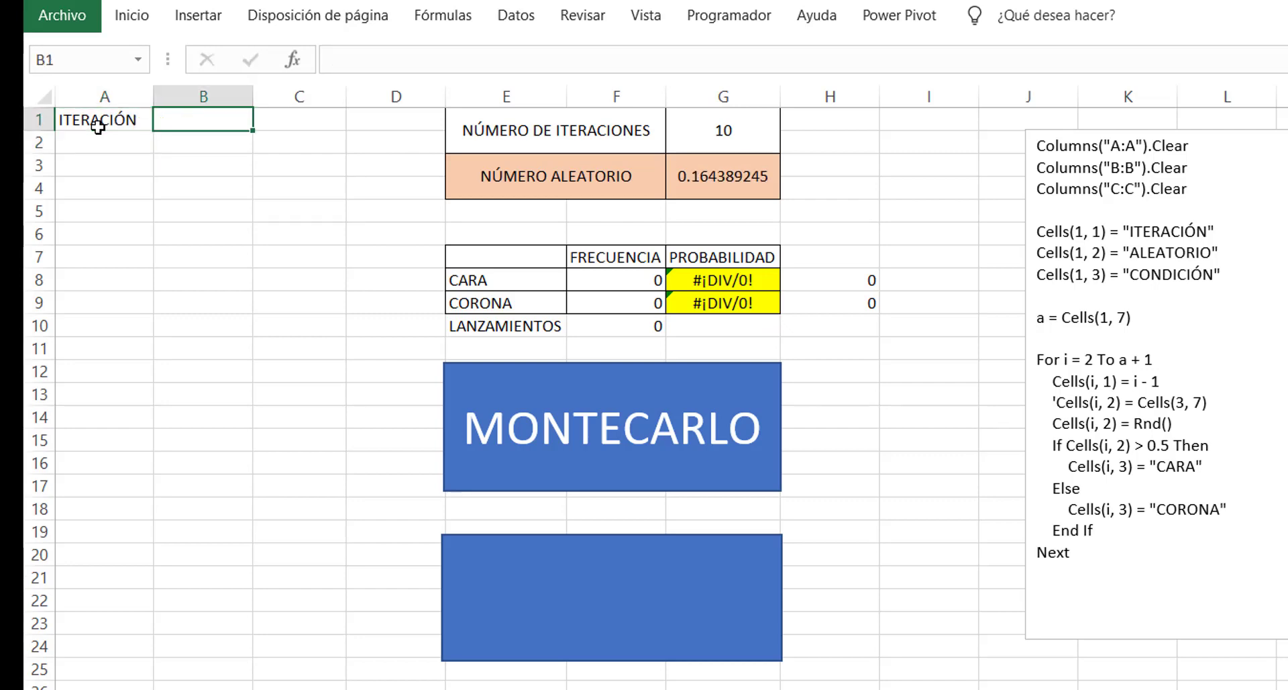
text(ALEATORIO)
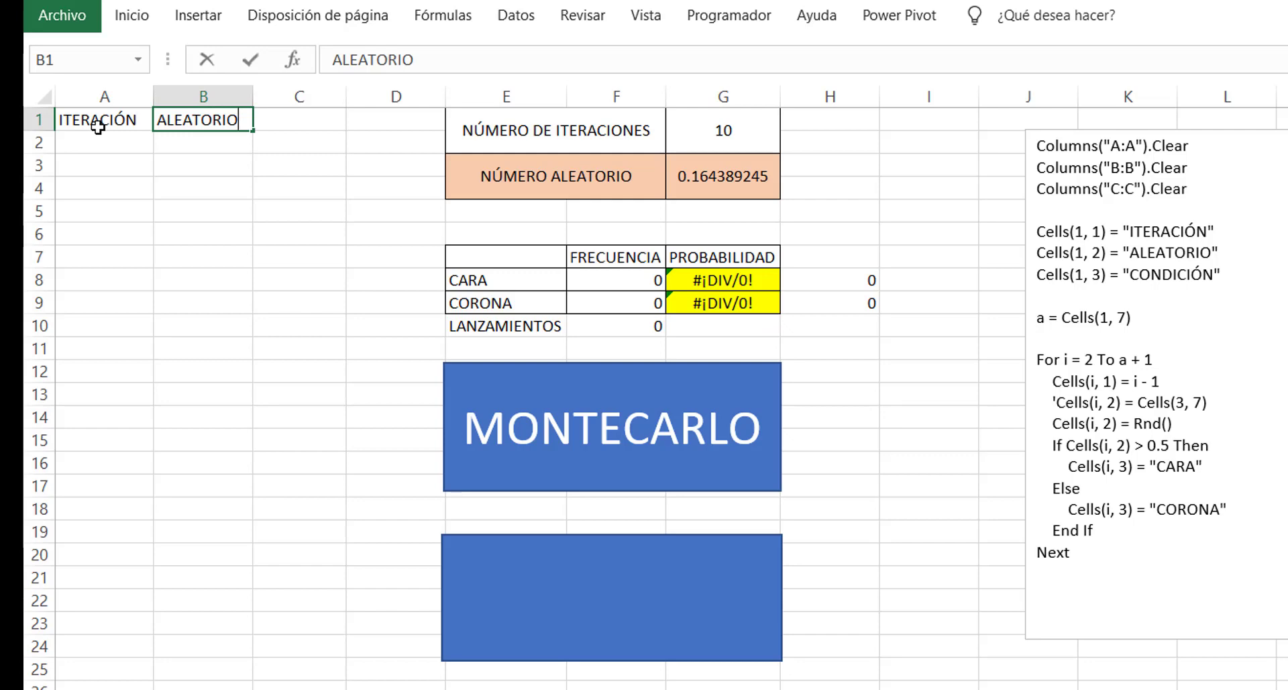
key(Return)
- Undo the manual heading entries in A1 and B1
key(ctrl+z)
key(ctrl+z)
key(ctrl+z)
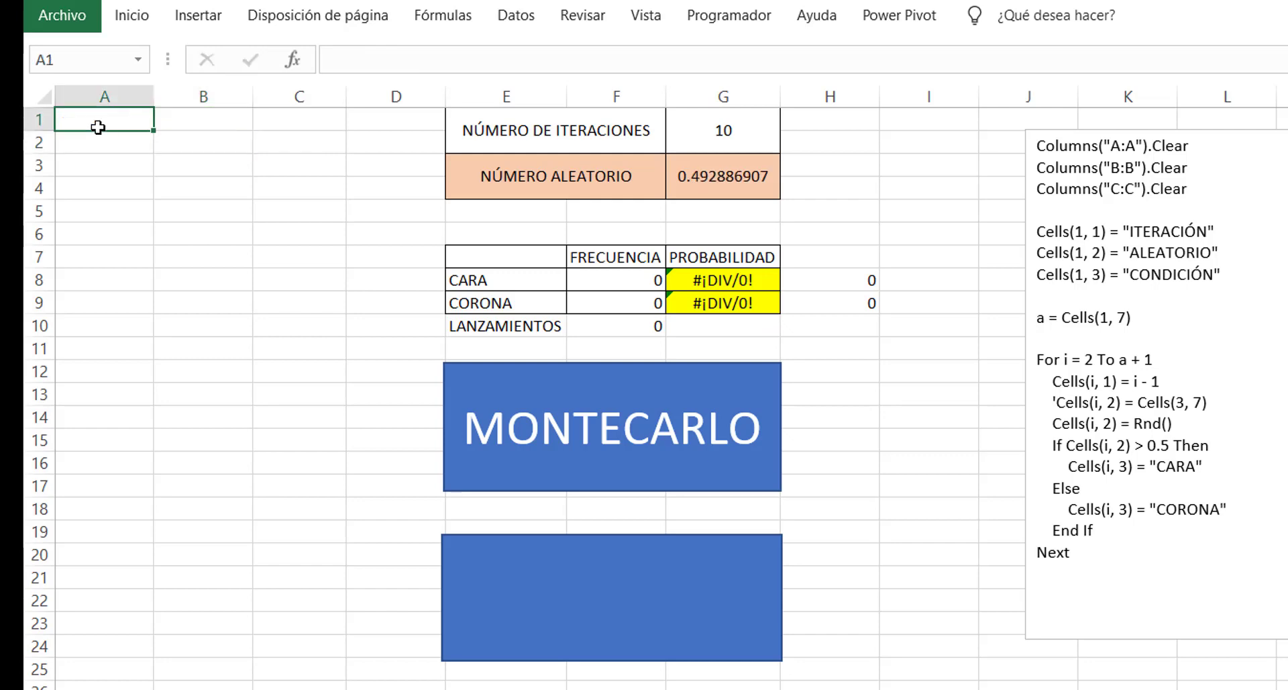
- Highlight the macro statement a = Cells(1, 7), then locate column G and select the number-of-iterations cell G1
click(1156, 310)
triple_click(1156, 310)
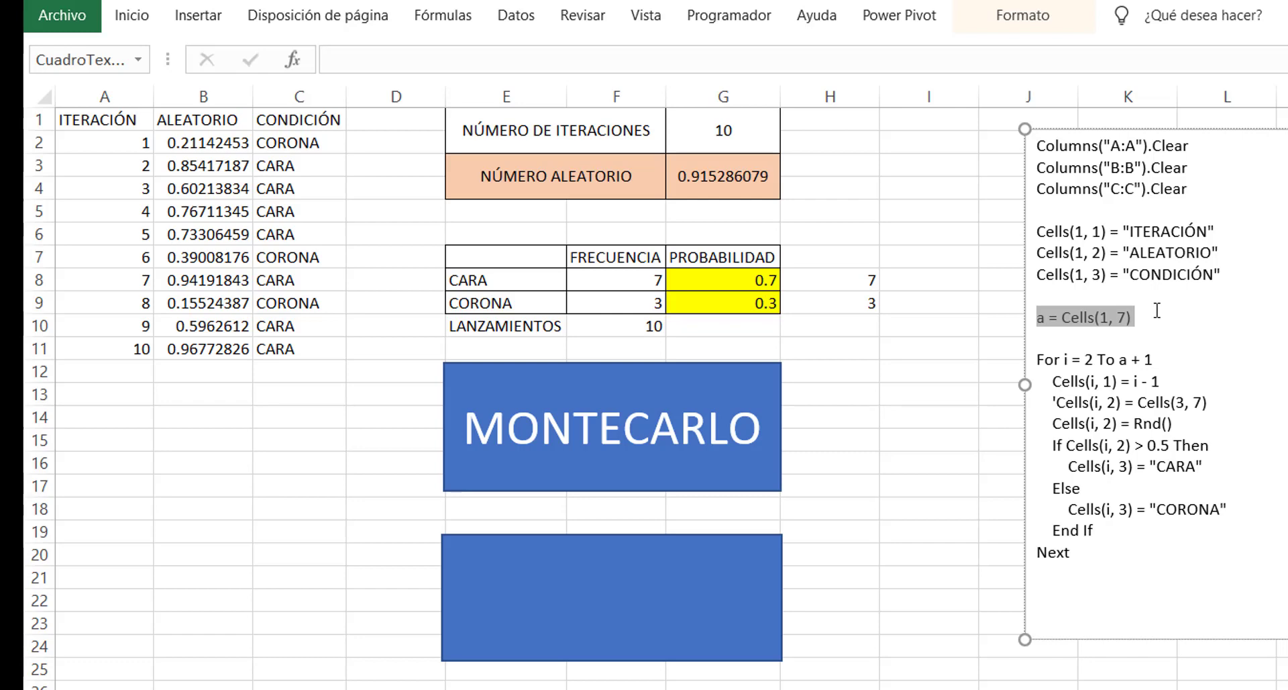
drag(114, 96, 760, 80)
click(748, 96)
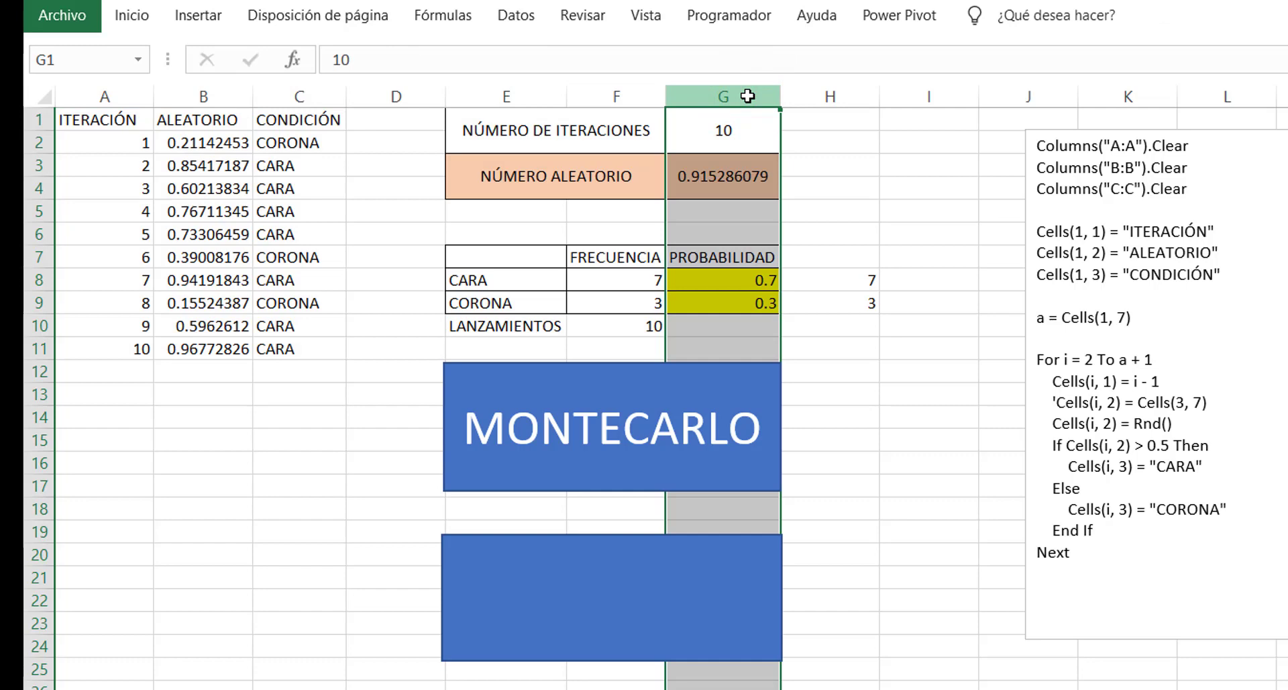
click(724, 135)
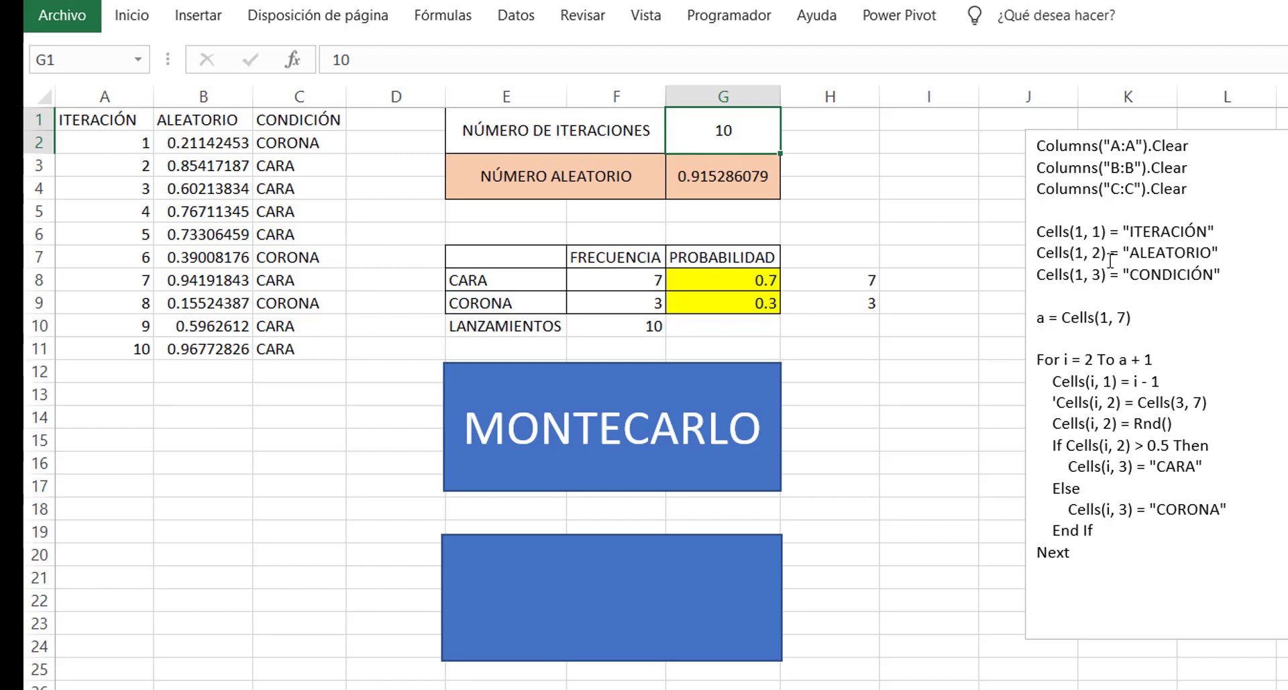
- Highlight only the Cells(1, 7) reference in the statement that assigns variable a
click(1044, 325)
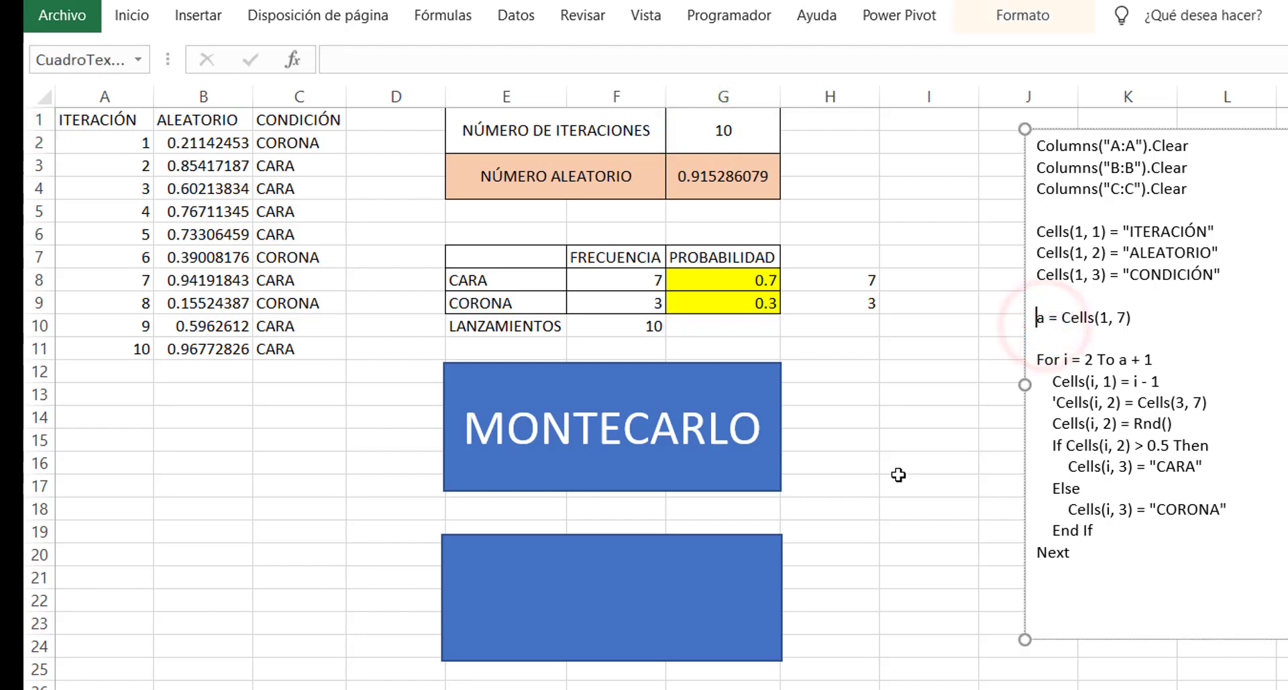
key(Right)
key(Right)
key(Right)
key(shift+Right)
key(shift+Right)
key(shift+Right)
key(shift+Right)
key(shift+Right)
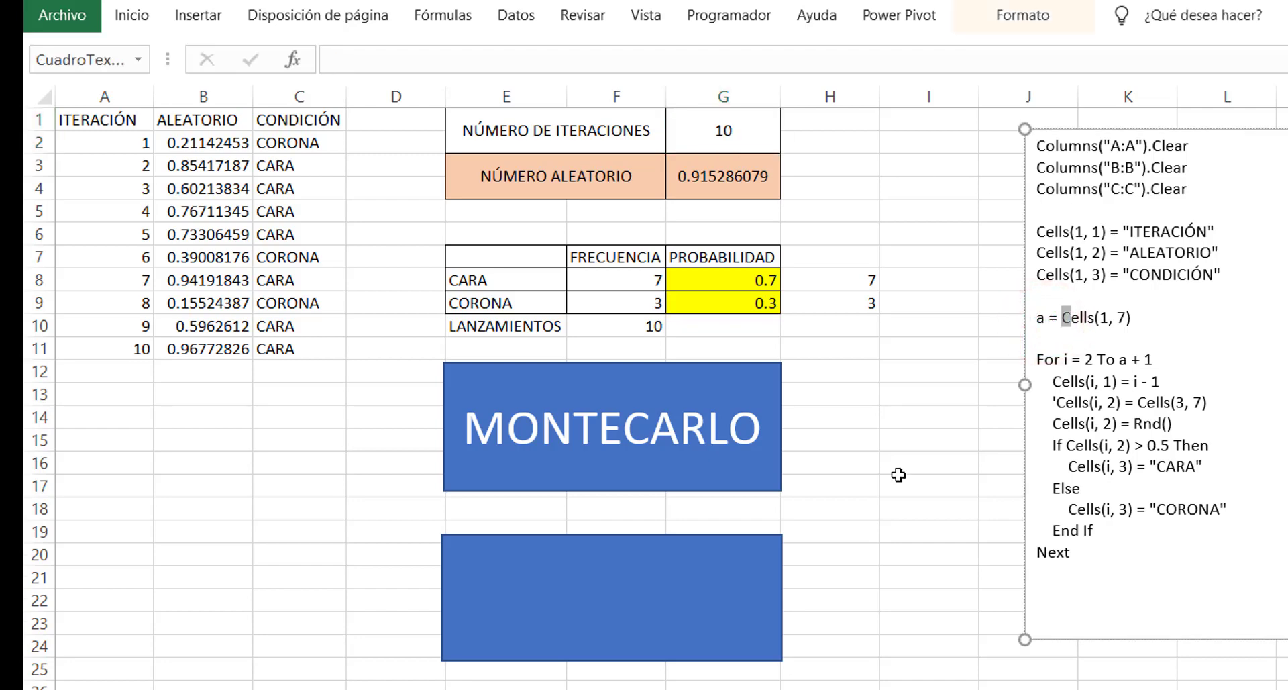
key(shift+Right)
key(shift+Right)
key(shift+Right)
key(shift+Right)
key(shift+Right)
key(shift+Right)
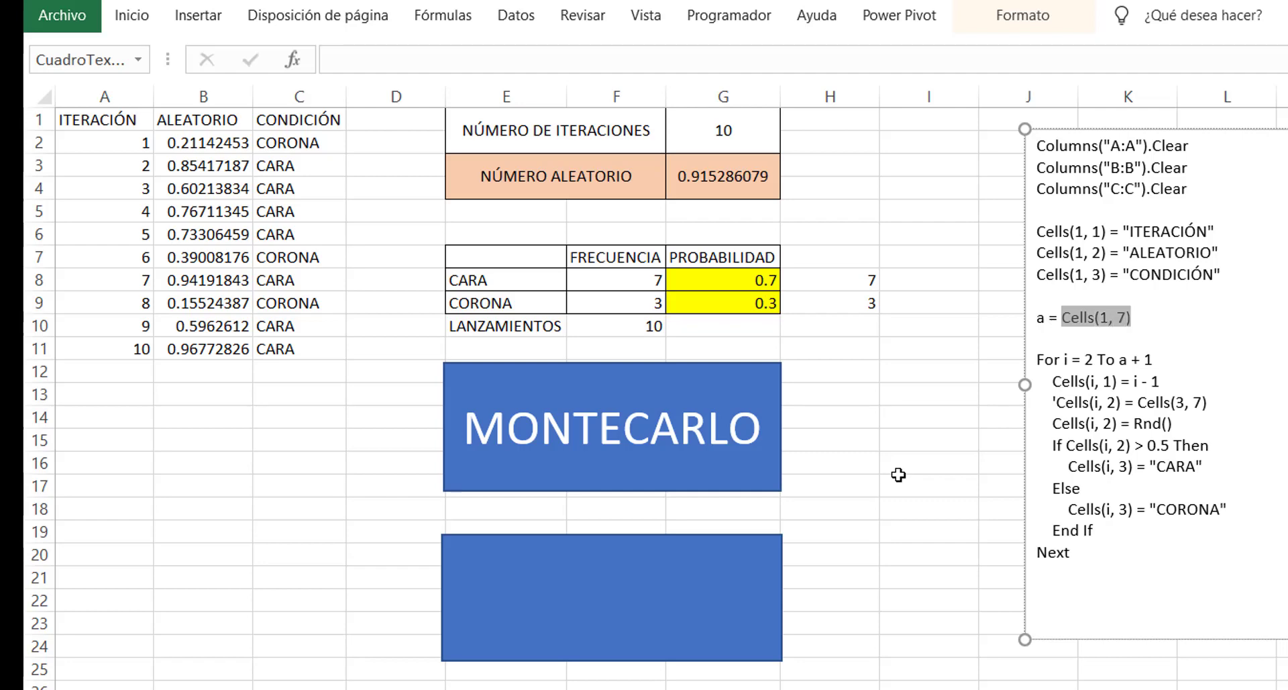
- Set the number of iterations in cell G1 to 1000
click(744, 133)
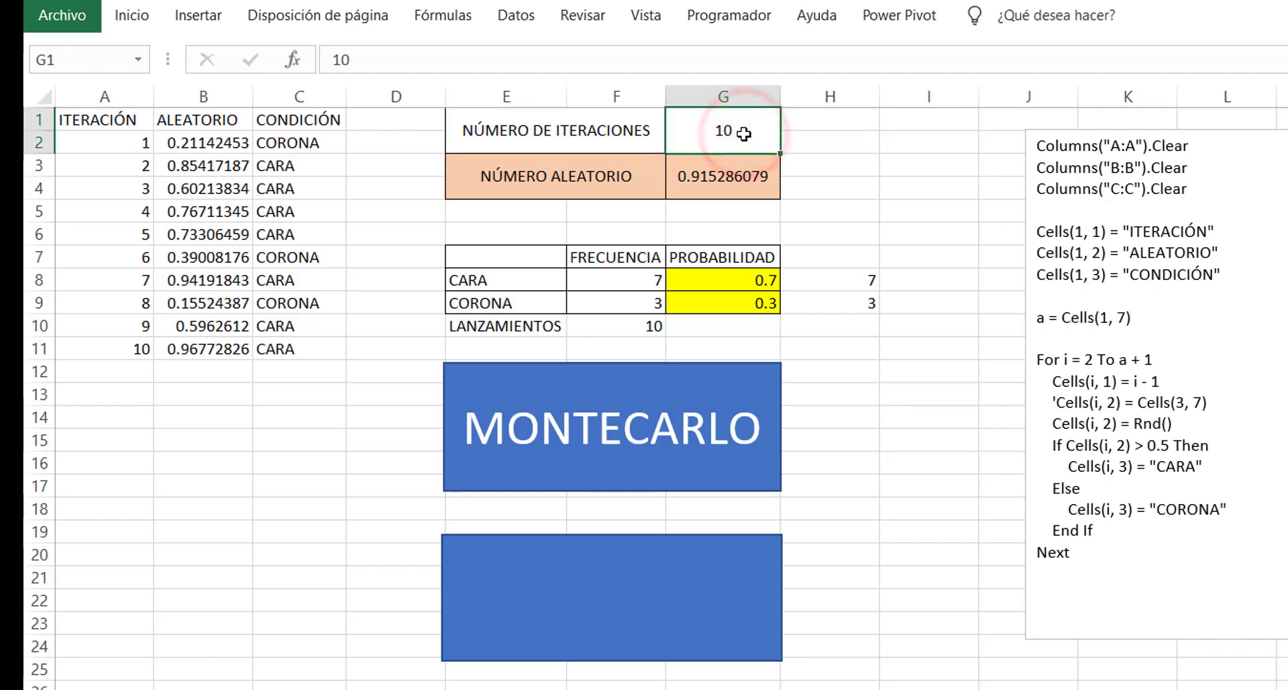
text(500)
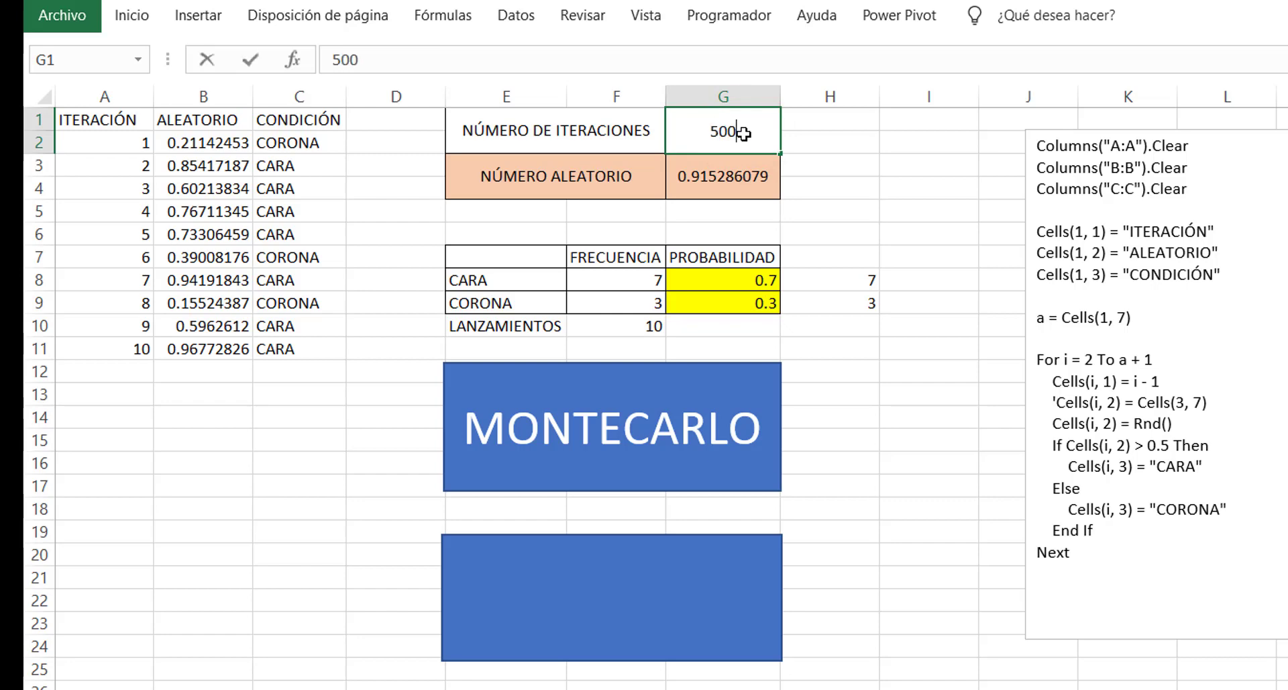
key(BackSpace)
key(BackSpace)
key(BackSpace)
text(1000)
key(Return)
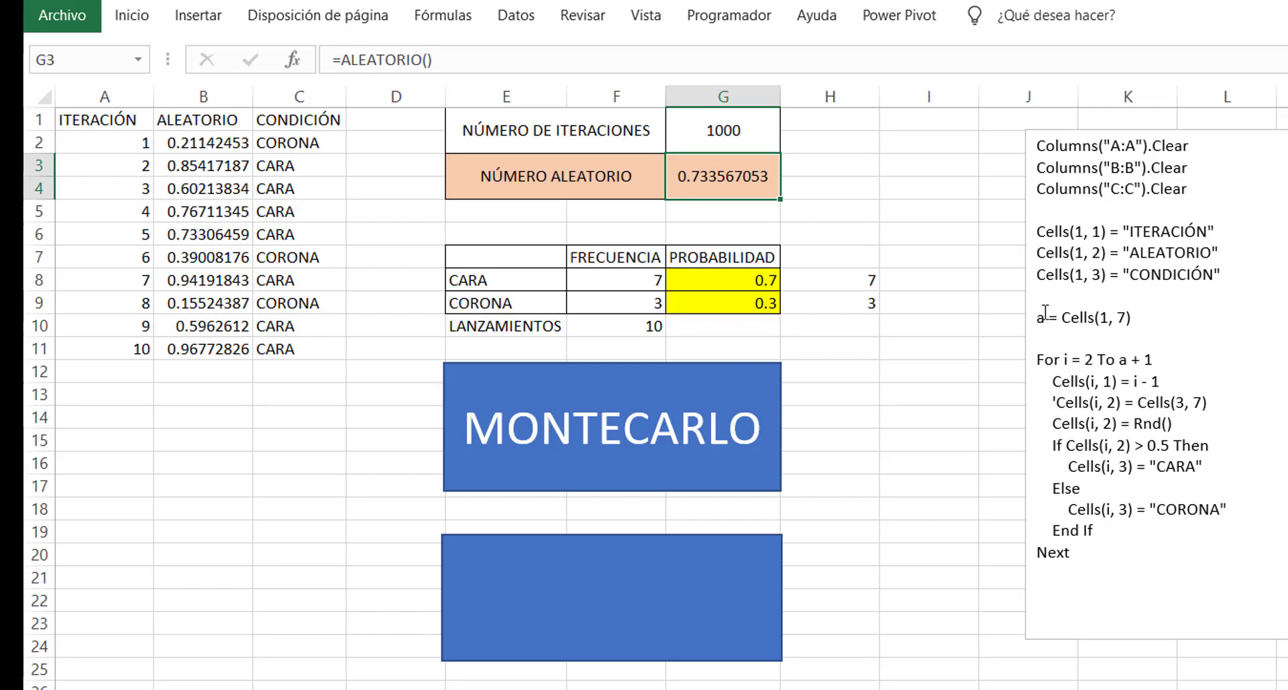
- Highlight the whole loop in the macro text, from the For statement through Next
right_click(1135, 318)
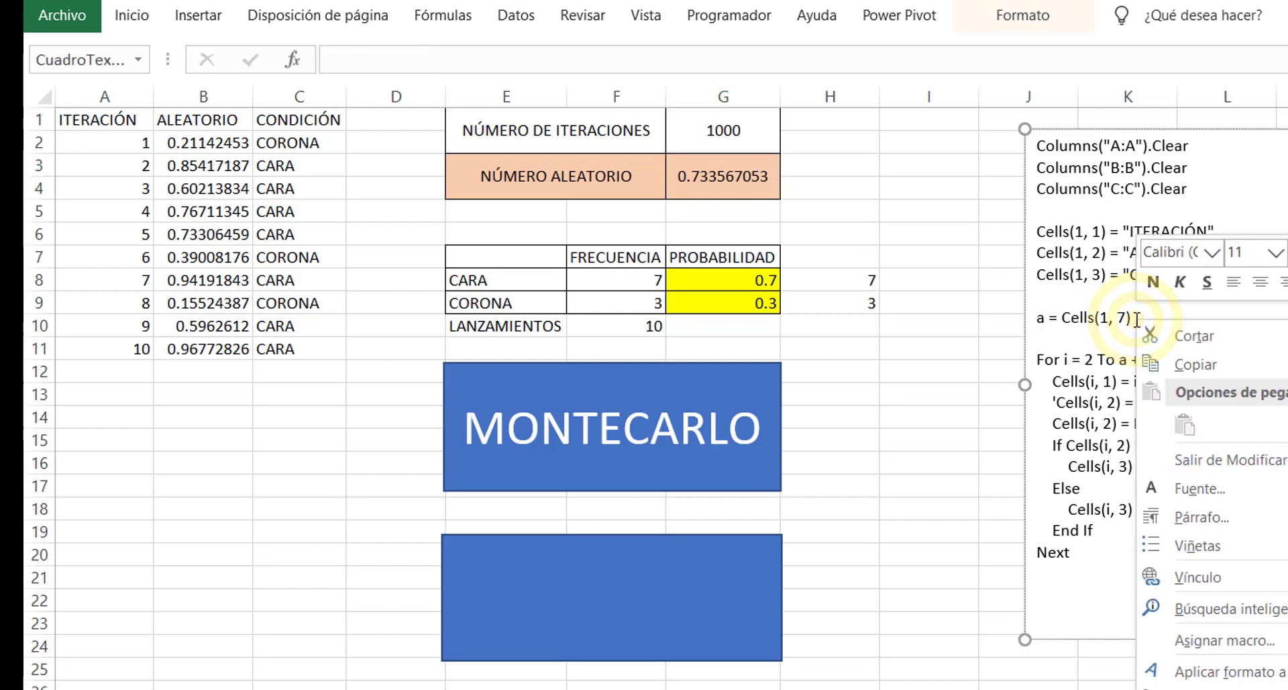
key(Escape)
key(Down)
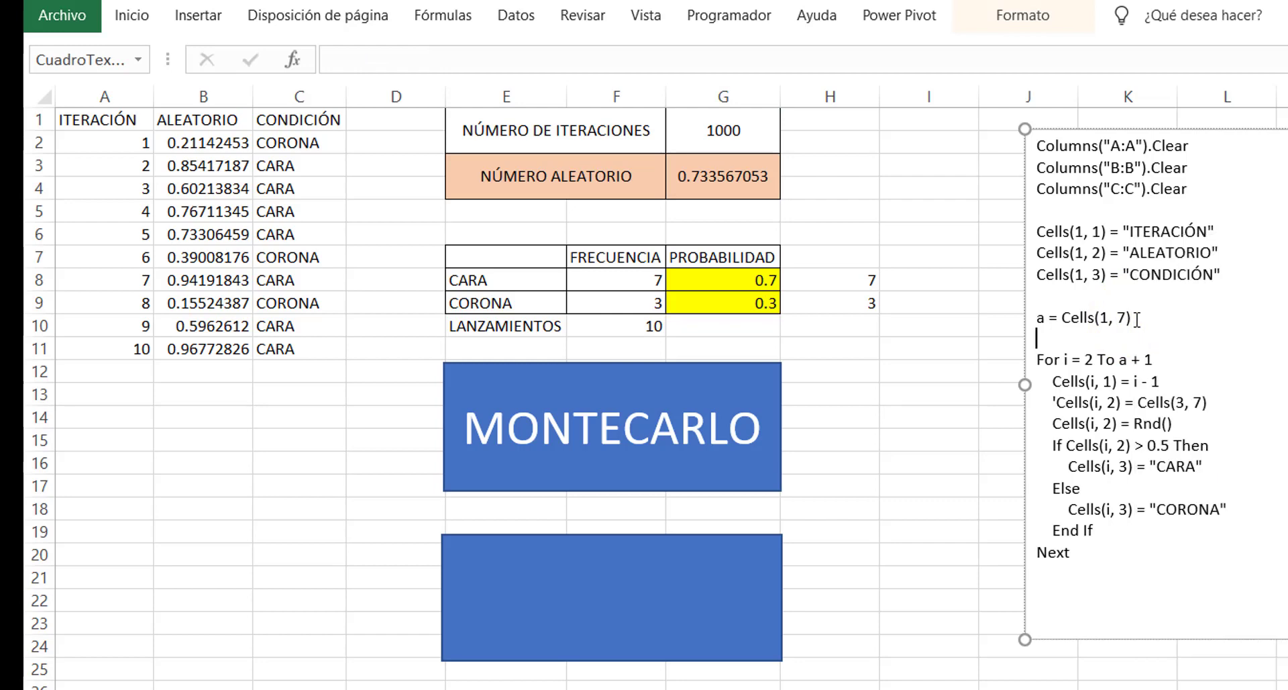
key(Down)
key(shift+Down)
key(shift+Down)
key(shift+Down)
key(shift+Down)
key(shift+Down)
key(shift+Down)
key(shift+Down)
key(shift+Down)
key(shift+Down)
key(shift+Down)
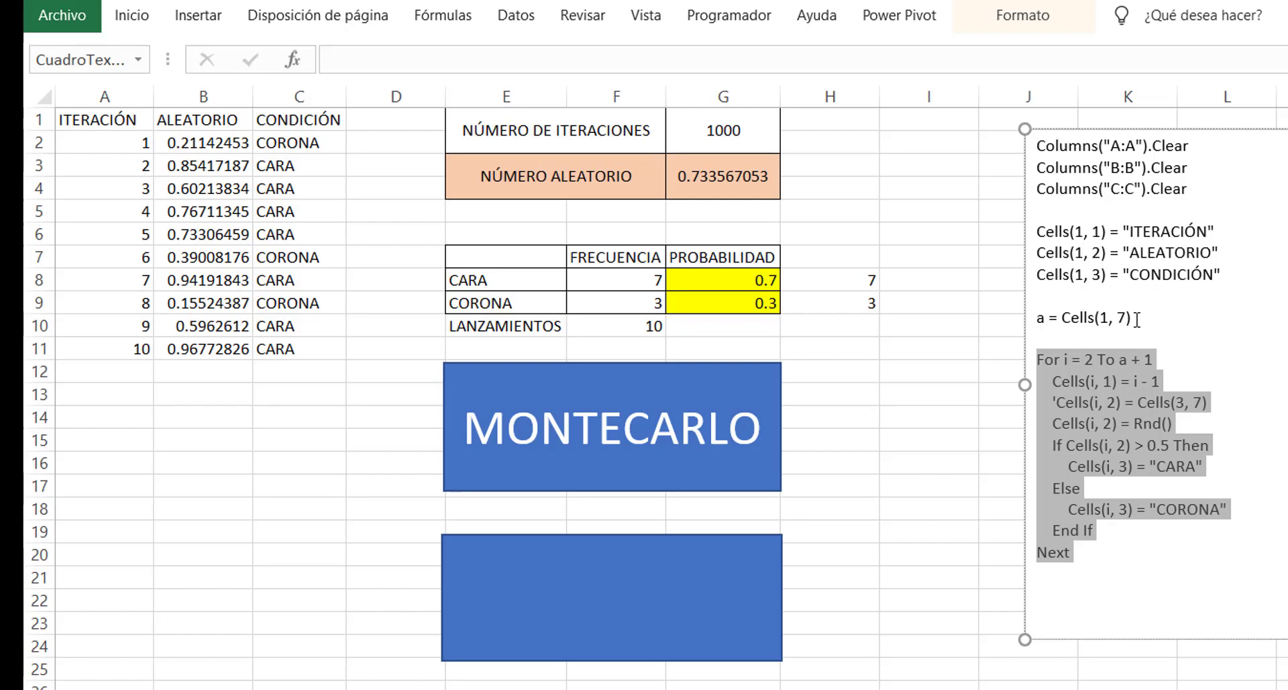
key(Right)
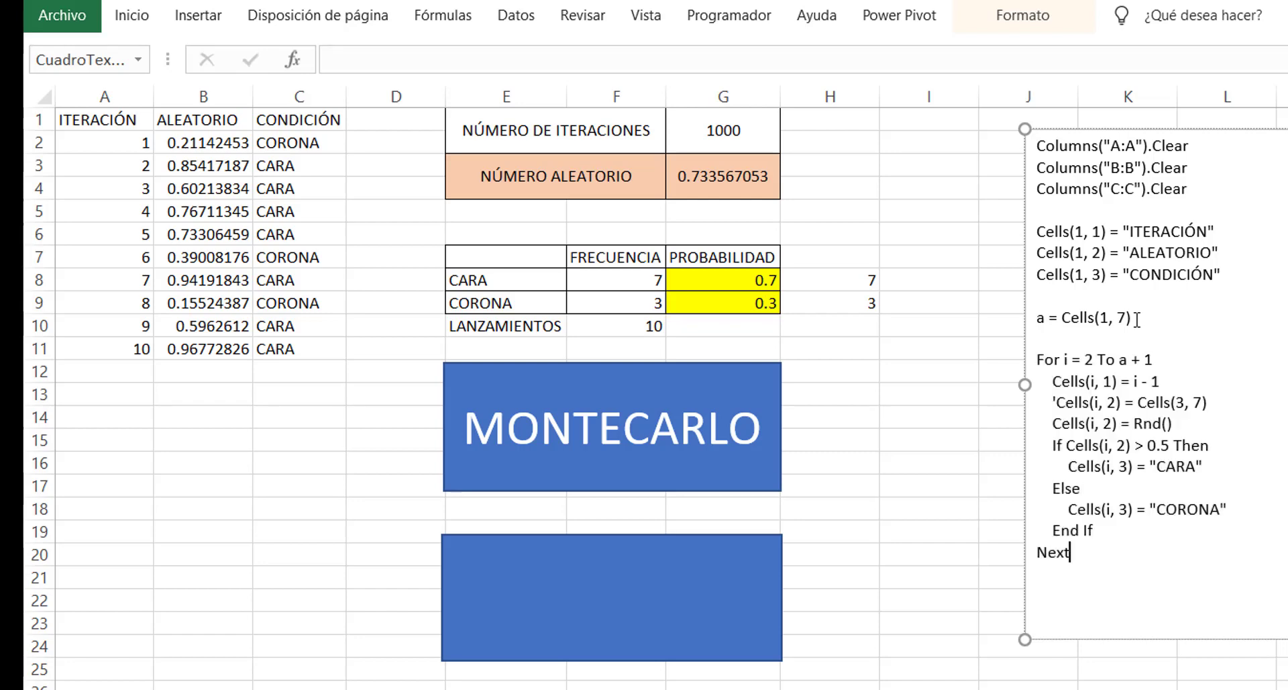
- Highlight the loop's opening line For i = 2 To a + 1 in the macro text
key(Up)
key(Up)
key(Up)
key(Up)
key(Up)
key(Up)
key(Up)
key(Up)
key(Up)
key(Up)
key(Down)
key(Right)
key(Up)
key(Right)
key(Right)
key(shift+Right)
key(shift+Right)
key(shift+Right)
key(shift+Right)
key(shift+Right)
key(shift+Right)
key(shift+Right)
key(shift+Right)
key(shift+Right)
key(shift+Right)
key(shift+Right)
key(shift+Right)
key(shift+Right)
key(shift+Right)
key(shift+Right)
key(shift+Right)
key(shift+Right)
key(shift+Right)
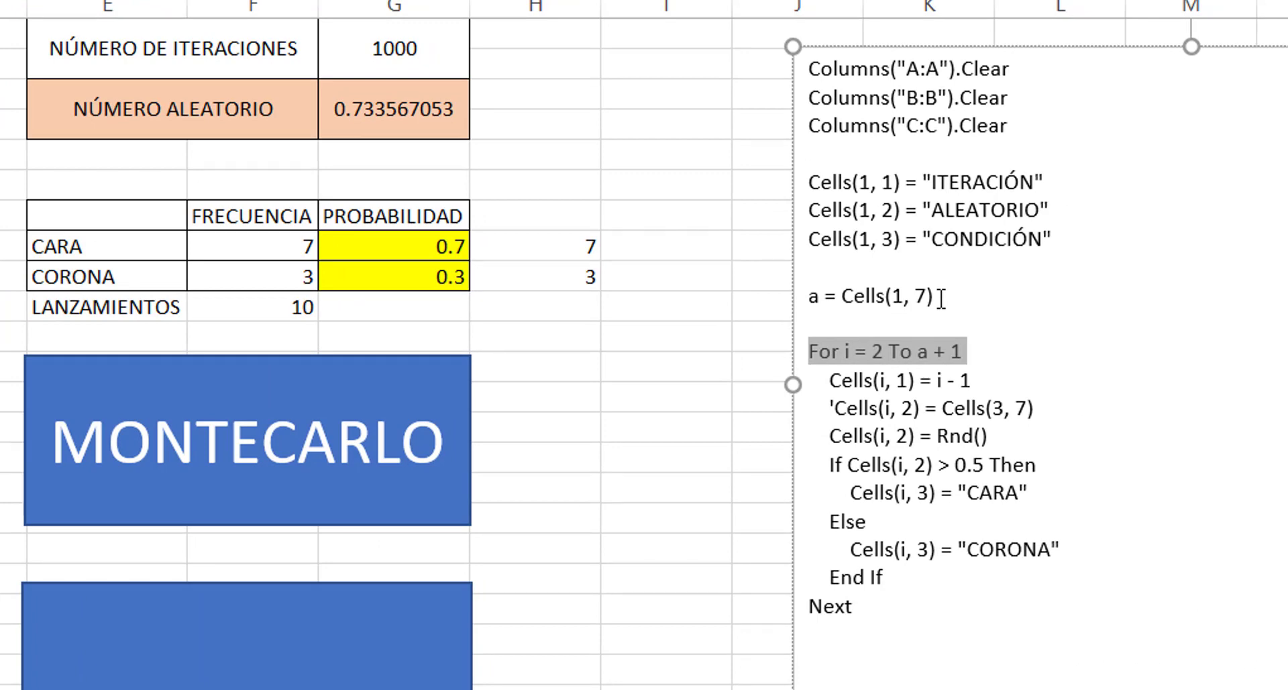
- Highlight the start value i = 2 within the For statement
key(Left)
key(Right)
key(Right)
key(Right)
key(Right)
key(shift+Right)
key(shift+Right)
key(shift+Right)
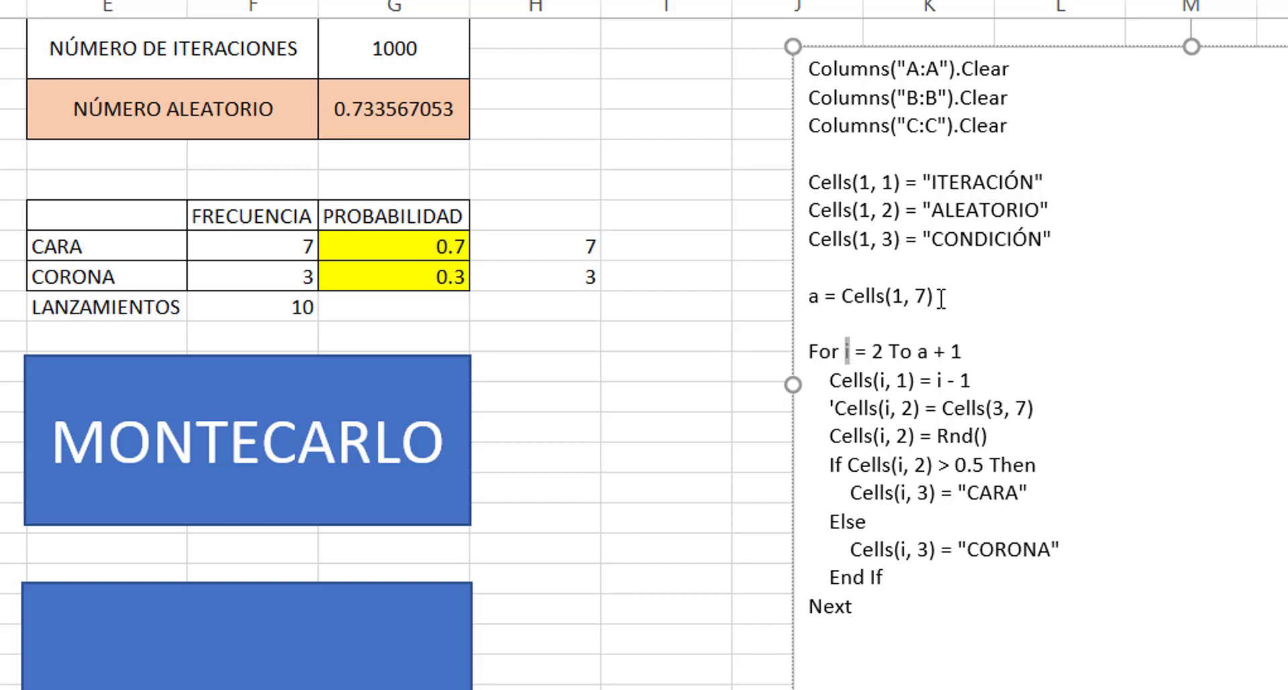
key(shift+Right)
key(shift+Right)
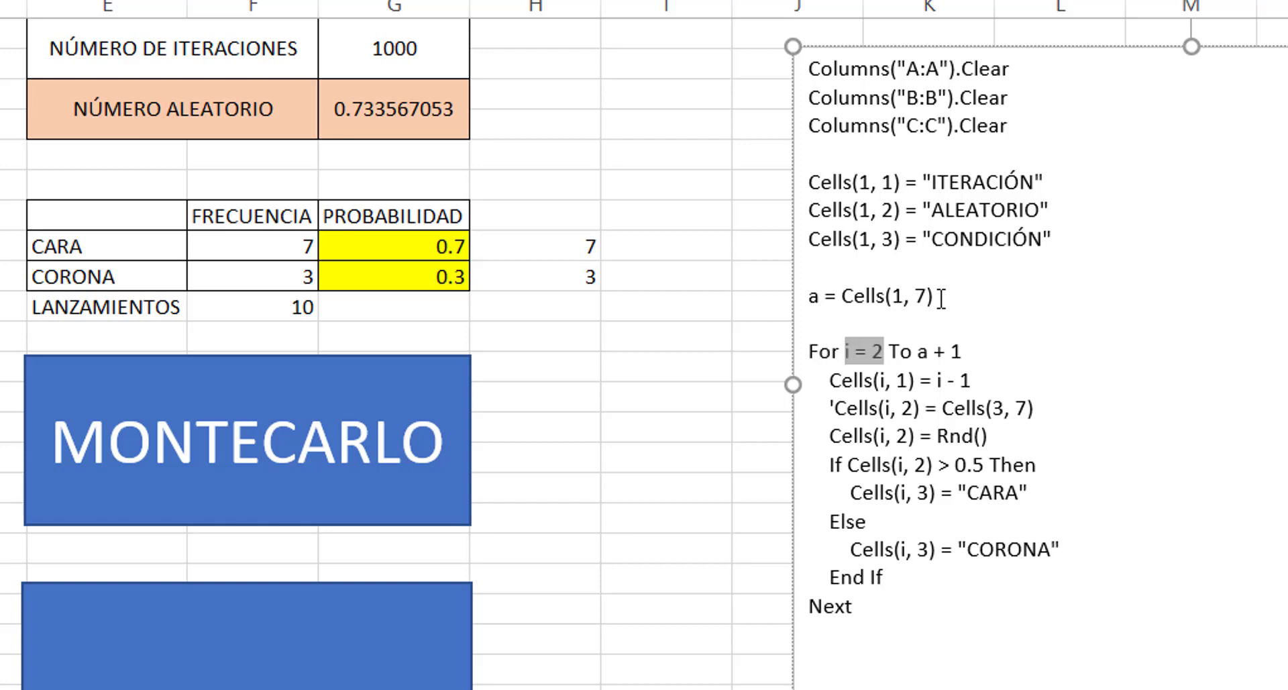
- Highlight the end value a + 1 in the For statement and select worksheet row 2
key(Right)
key(Right)
key(Right)
key(Right)
key(Right)
key(shift+Right)
key(shift+Right)
key(shift+Right)
key(shift+Right)
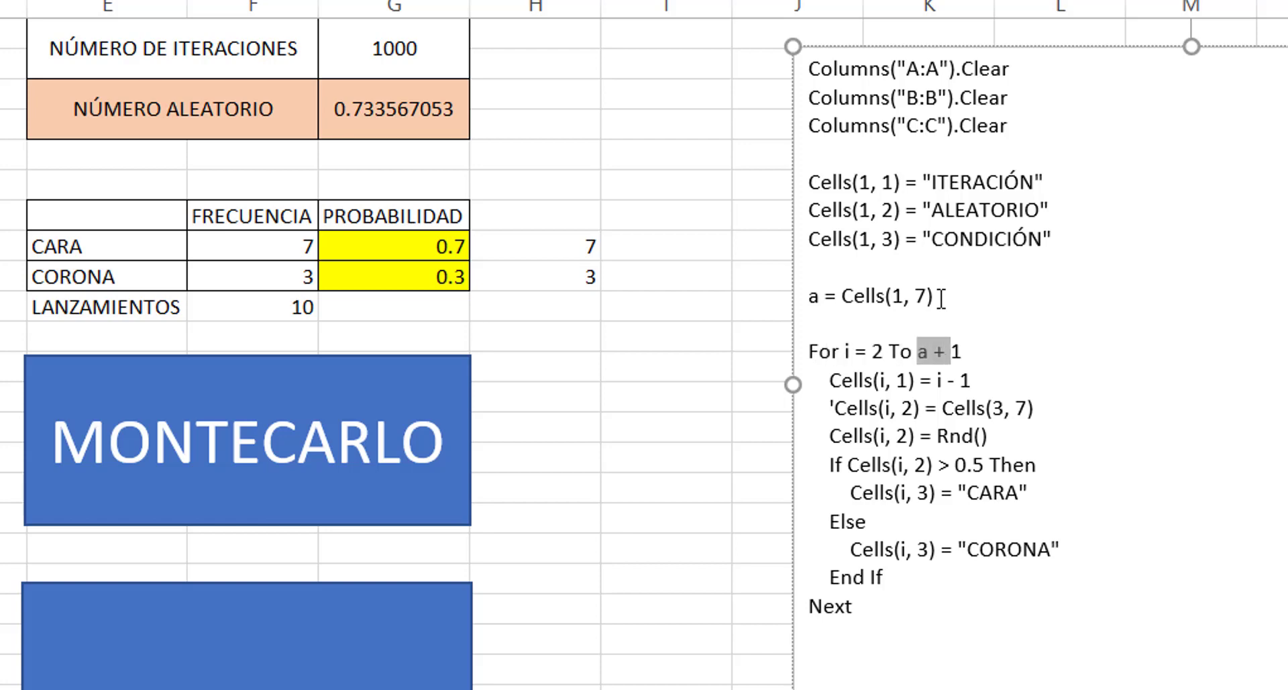
key(shift+Right)
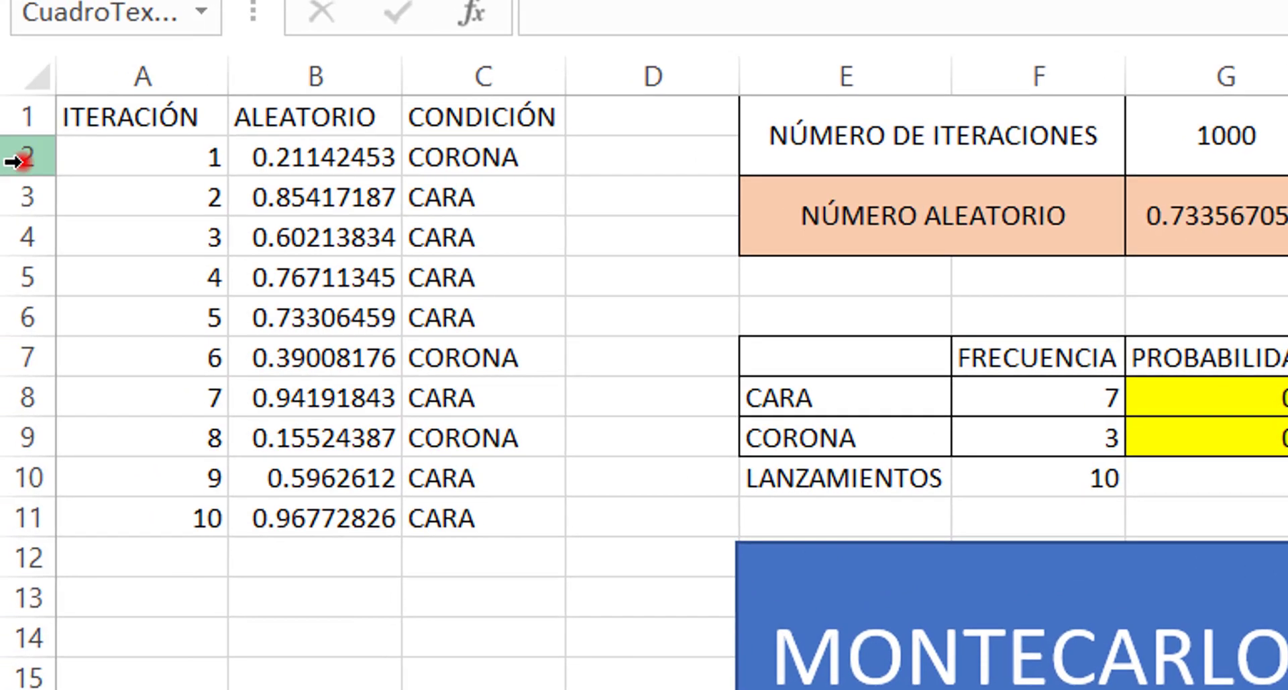
click(14, 160)
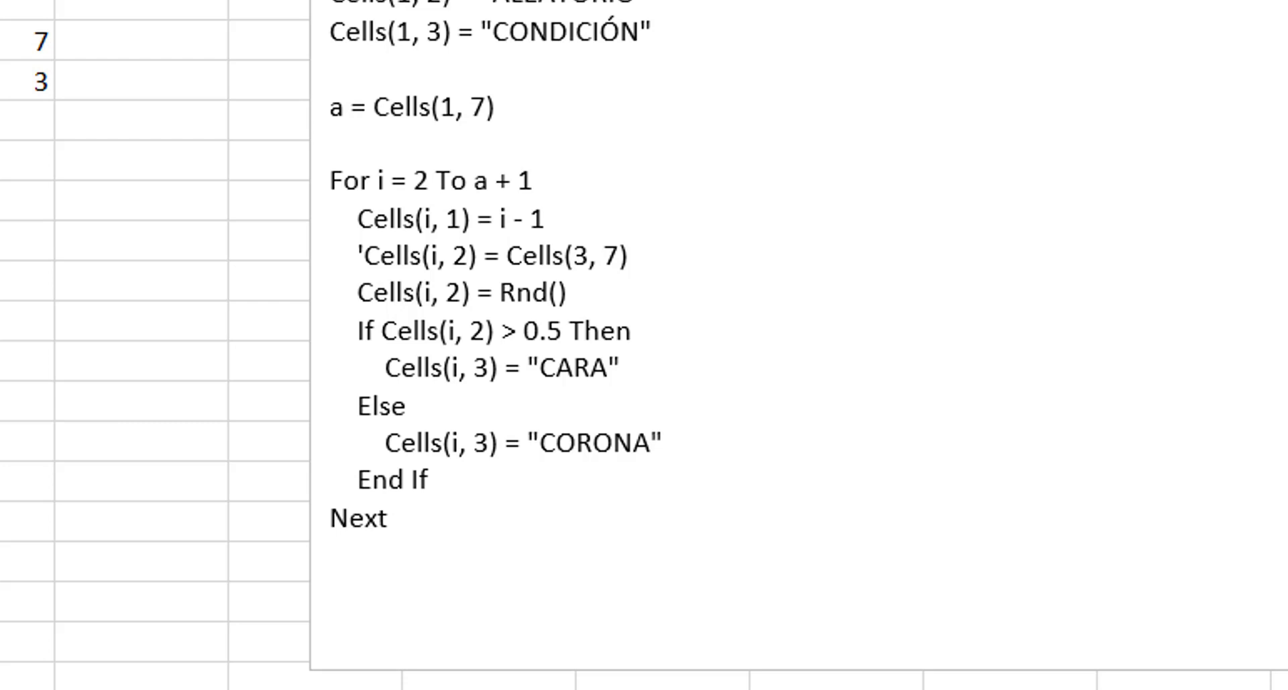
- Highlight the a + 1 limit of the For statement again, followed by the closing Next keyword
click(557, 180)
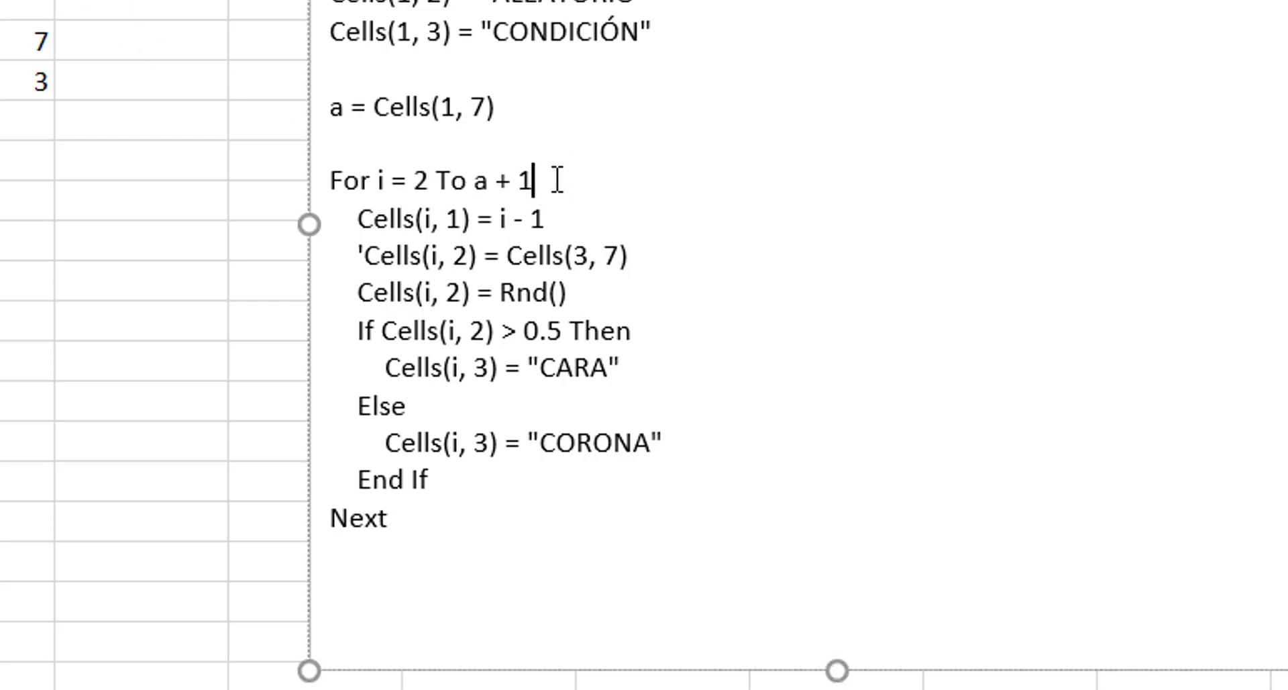
key(shift+Left)
key(shift+Left)
key(shift+Left)
key(shift+Left)
key(shift+Left)
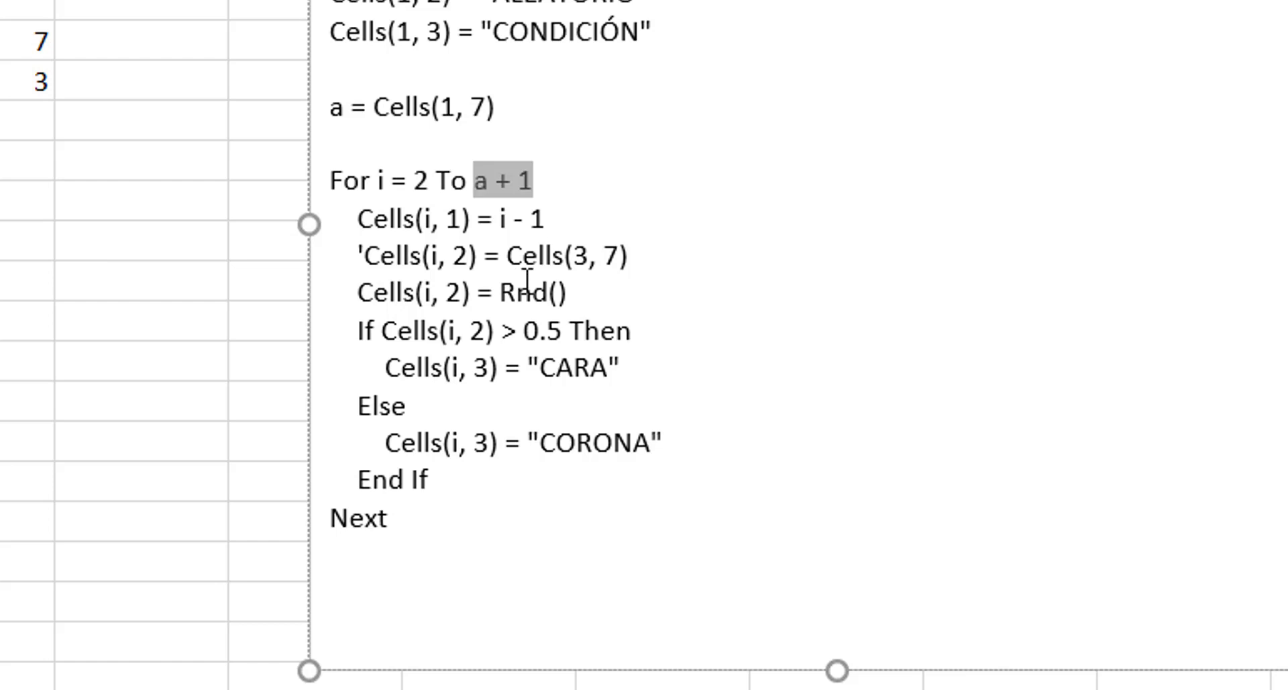
drag(389, 522, 316, 520)
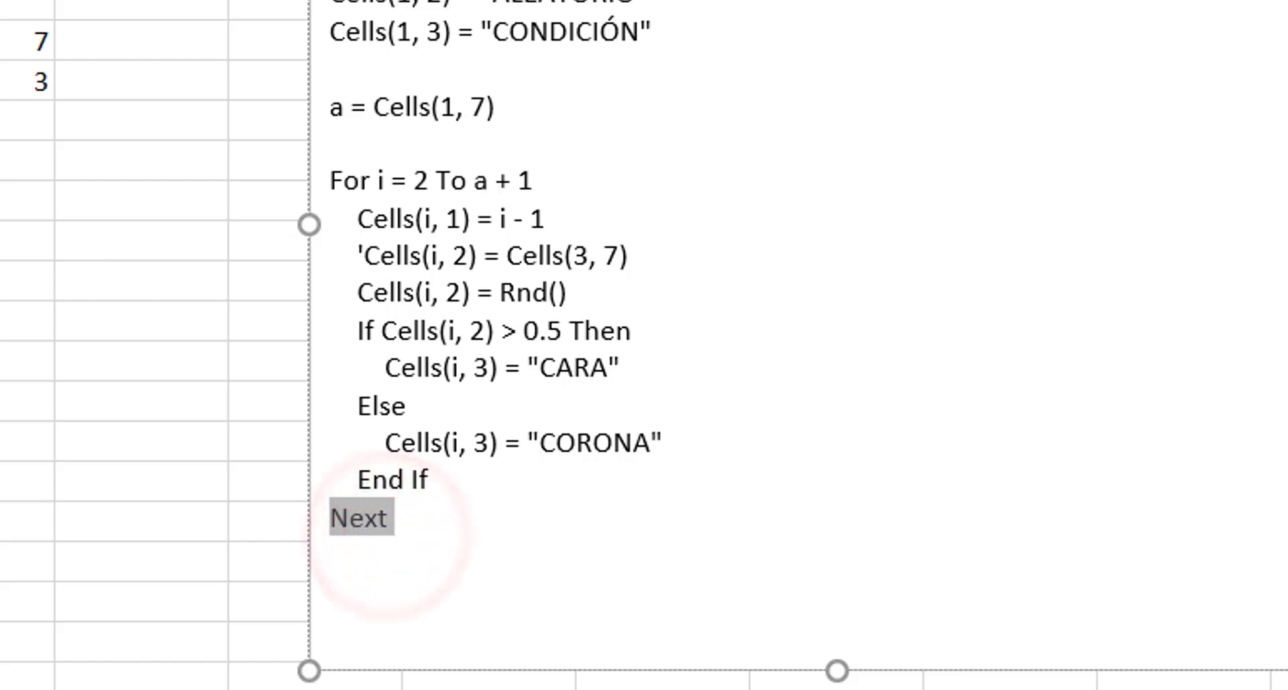
- Highlight the loop's first statement, Cells(i, 1) = i - 1
key(Up)
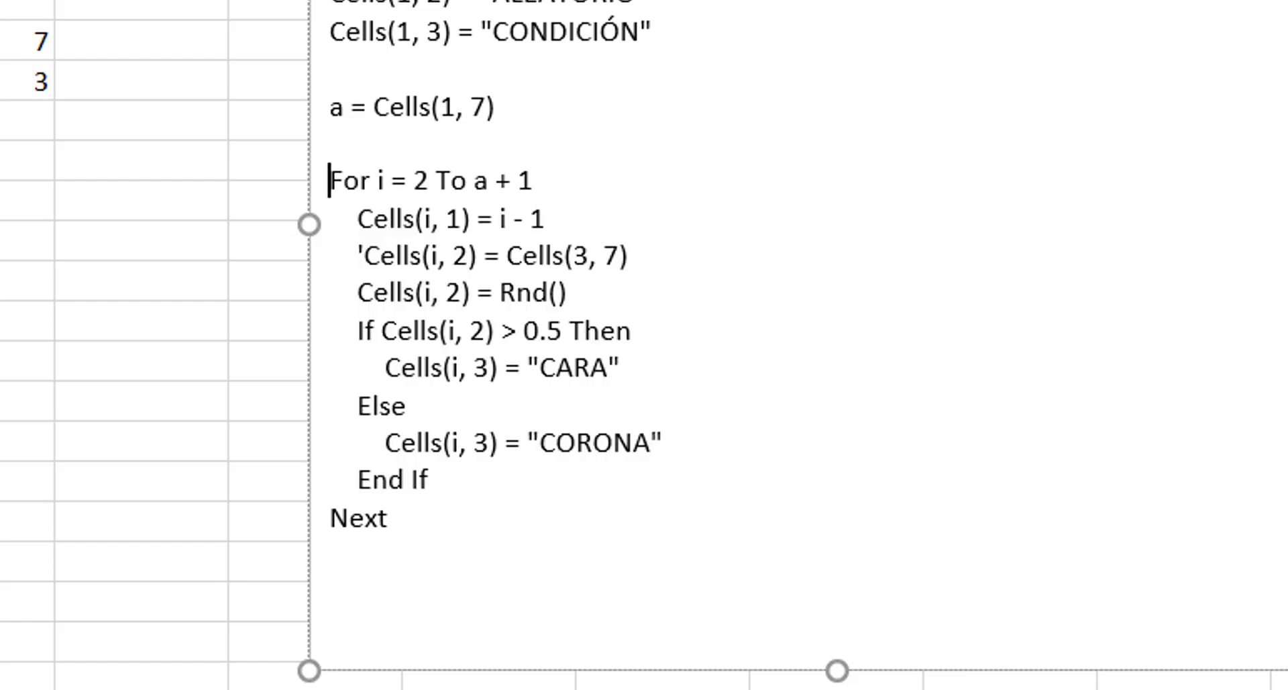
key(Down)
key(Right)
key(Right)
key(Right)
key(Right)
key(shift+Right)
key(shift+Right)
key(shift+Right)
key(shift+Right)
key(shift+Right)
key(shift+Right)
key(shift+Right)
key(shift+Right)
key(shift+Right)
key(shift+Right)
key(shift+Right)
key(shift+Right)
key(shift+Right)
key(shift+Right)
key(shift+Right)
key(shift+Right)
key(shift+Right)
key(shift+Right)
key(shift+Right)
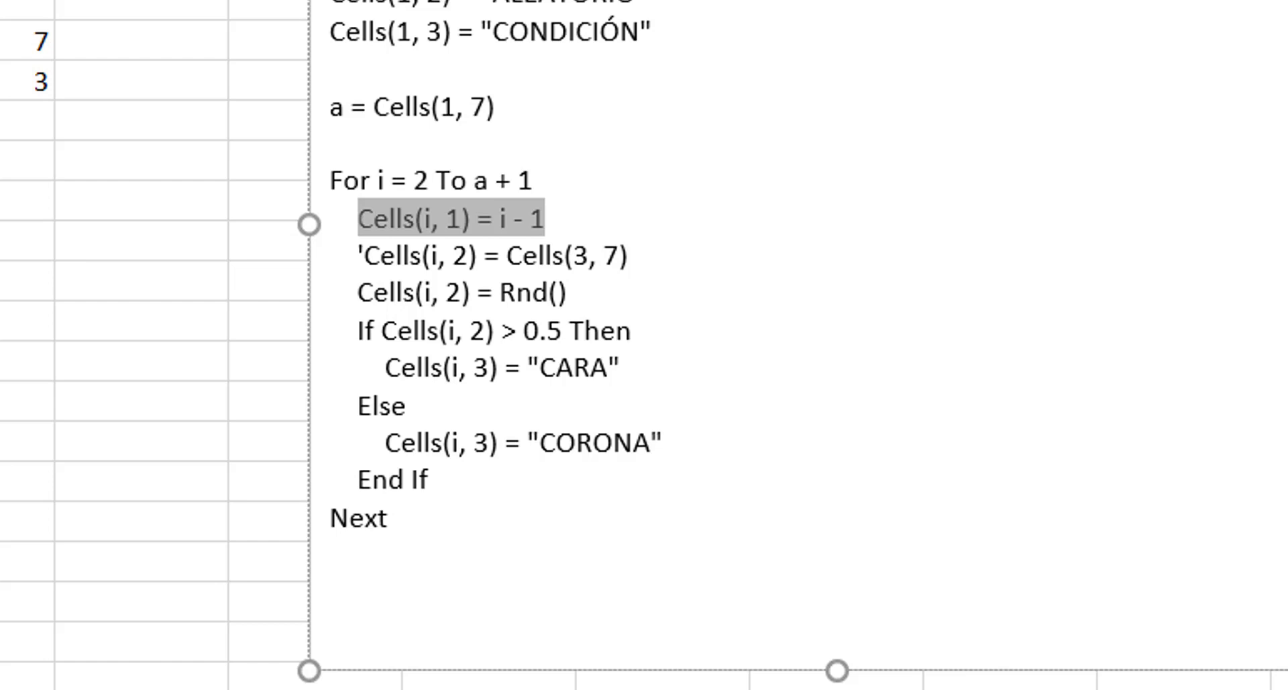
- Highlight the row and column arguments i, 1 inside the Cells(i, 1) reference
key(Left)
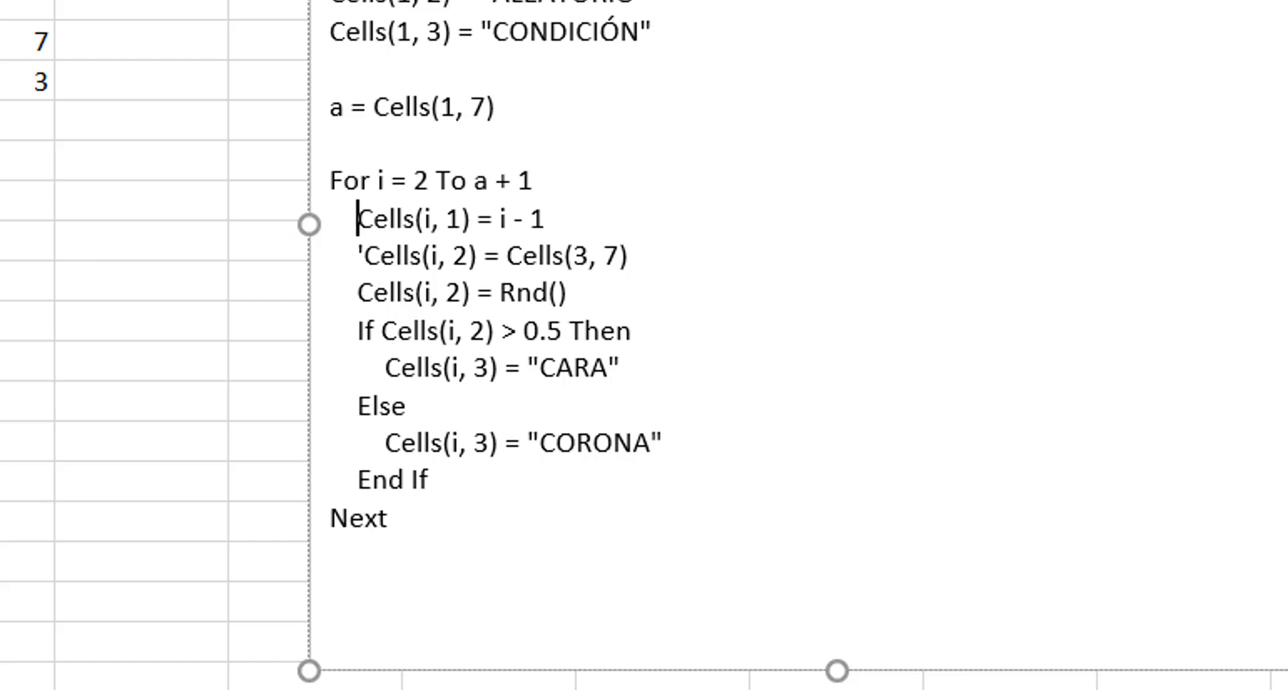
key(Right)
key(Right)
key(Right)
key(Right)
key(Right)
key(Right)
key(shift+Right)
key(shift+Right)
key(shift+Right)
key(Left)
key(shift+Right)
key(shift+Right)
key(shift+Right)
key(shift+Right)
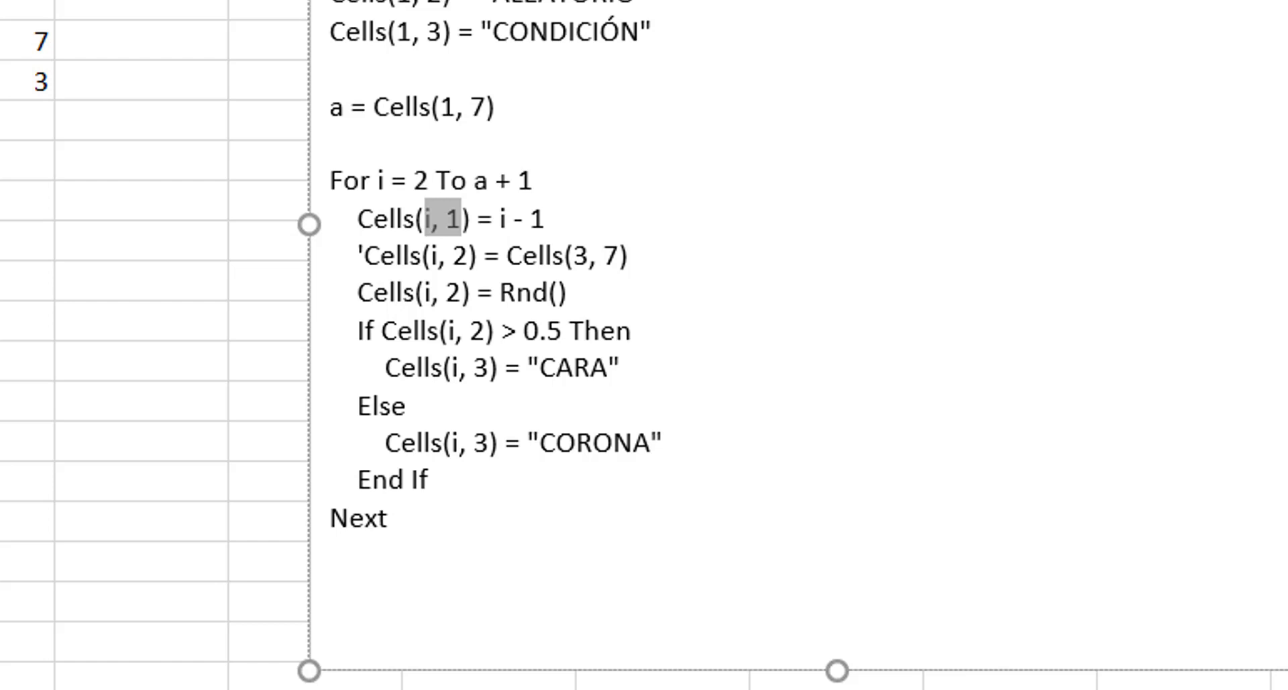
- Highlight the row argument i, then both arguments of Cells(i, 1), and select the corresponding cell A2
click(461, 219)
drag(424, 219, 431, 219)
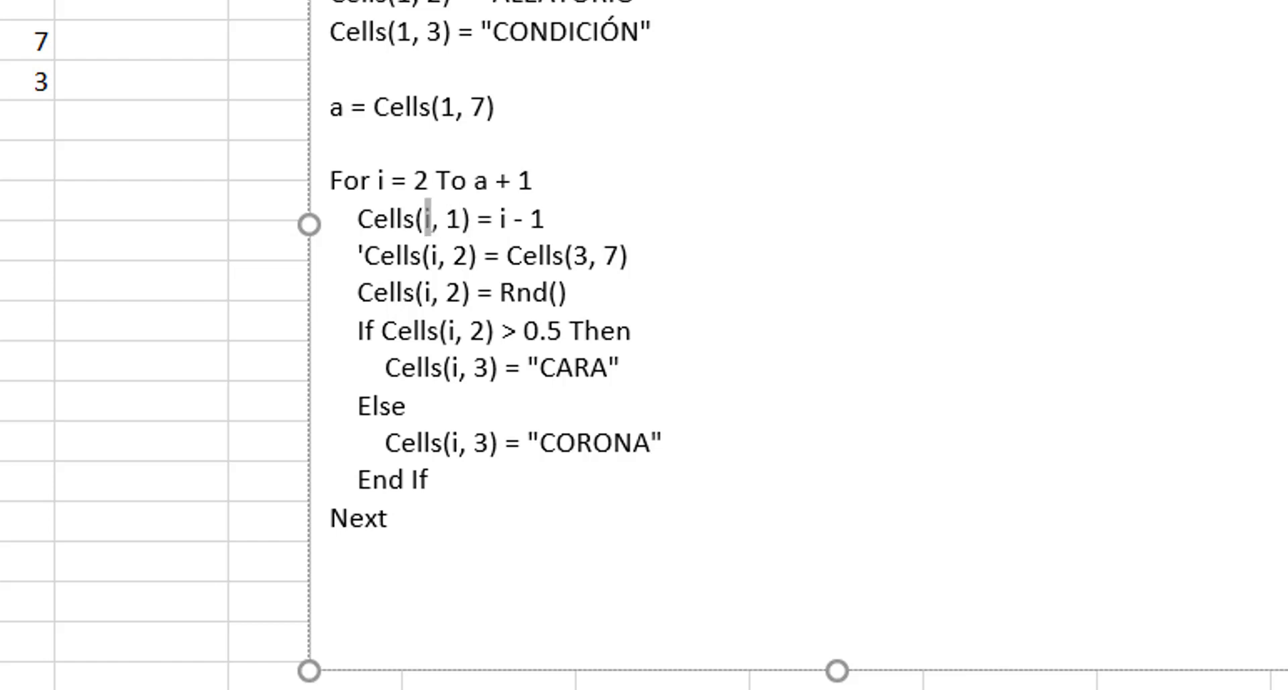
click(424, 219)
drag(425, 218, 461, 219)
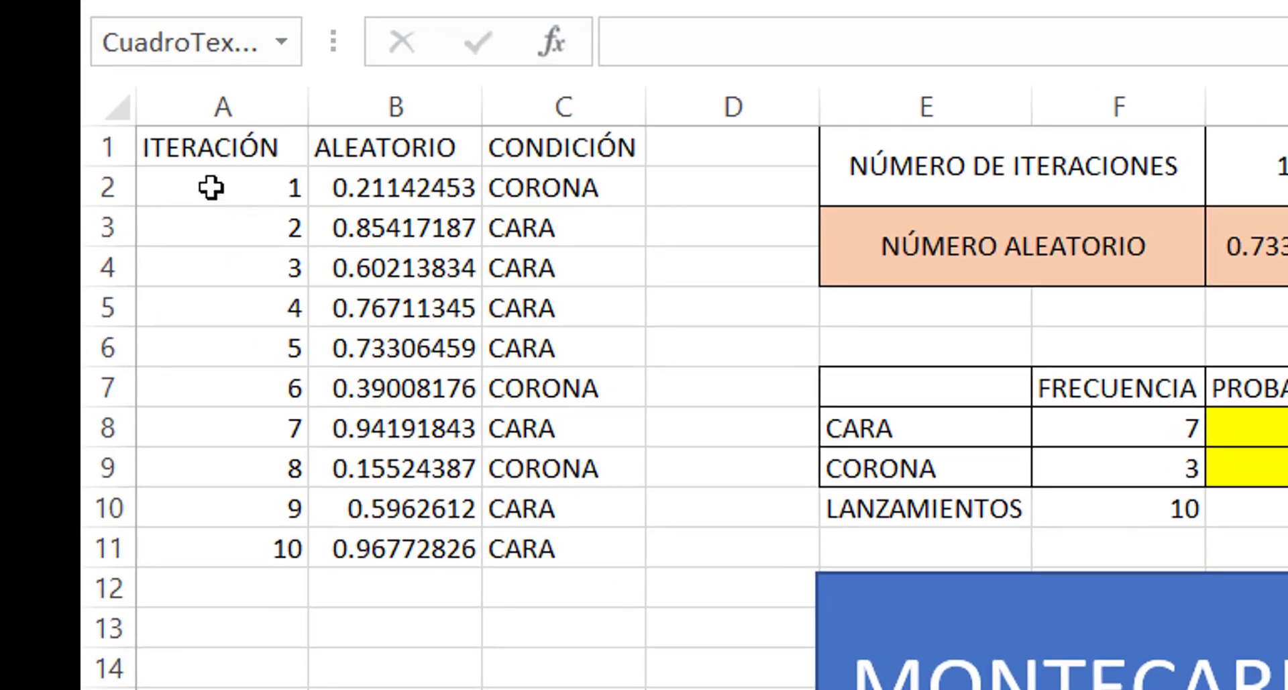
click(212, 187)
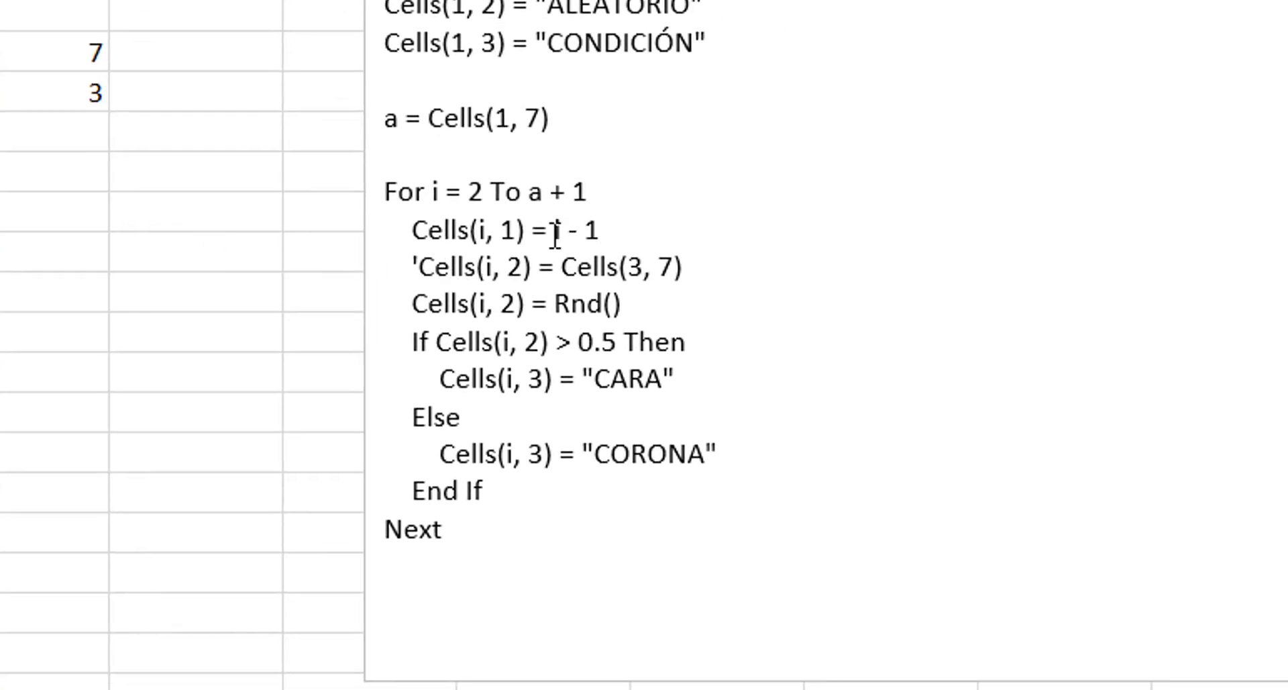
- Highlight the expression i - 1 assigned to Cells(i, 1) and select the first iteration number in A2
double_click(560, 232)
drag(560, 232, 598, 232)
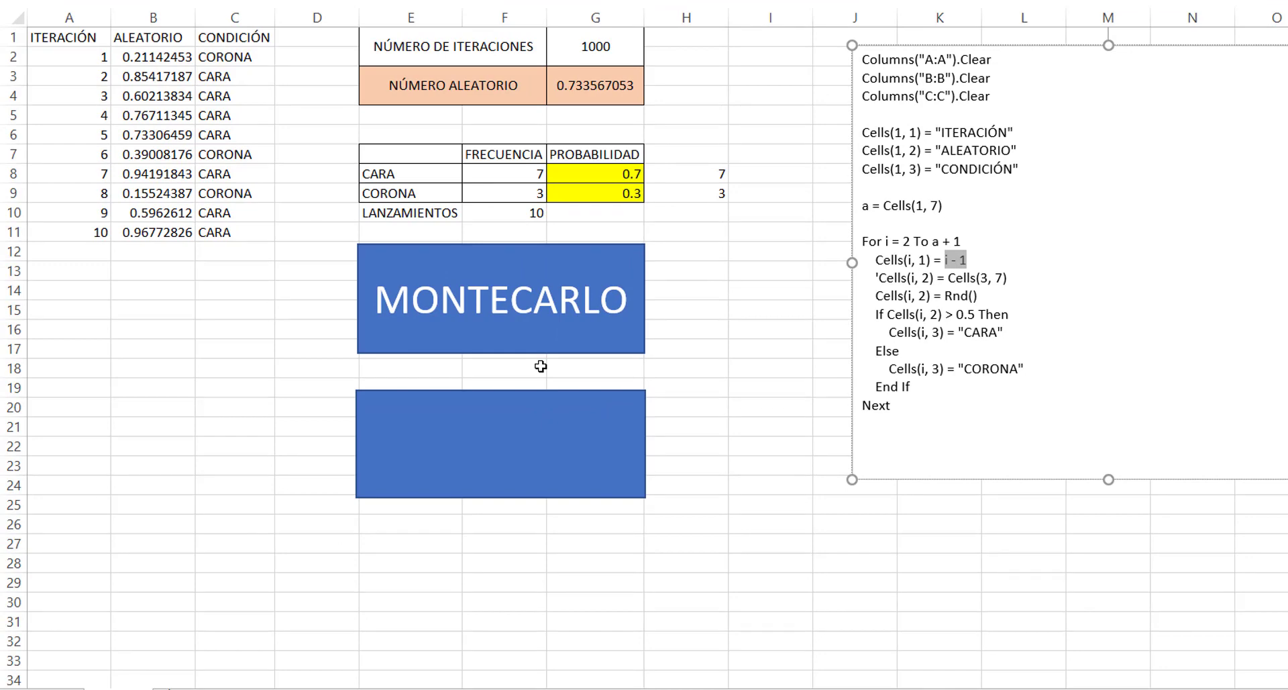
click(57, 59)
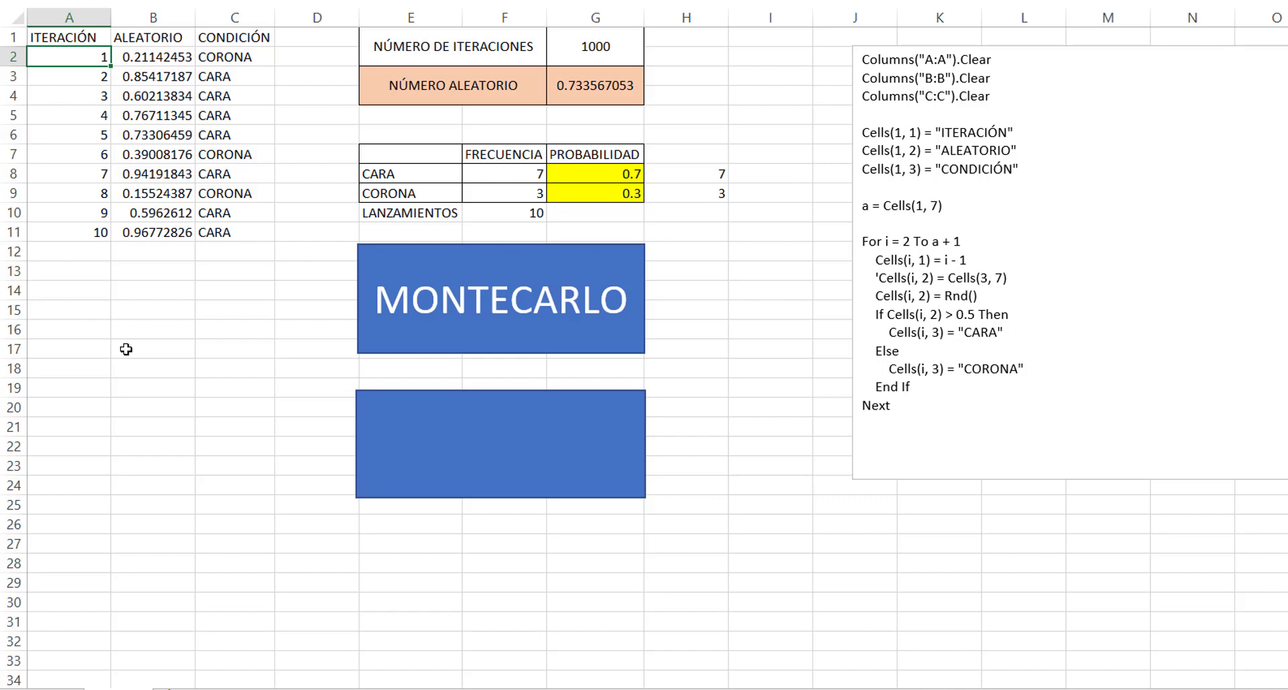
- Highlight the two random-number lines in the loop, the commented 'Cells(i, 2) = Cells(3, 7) and Cells(i, 2) = Rnd()
click(882, 282)
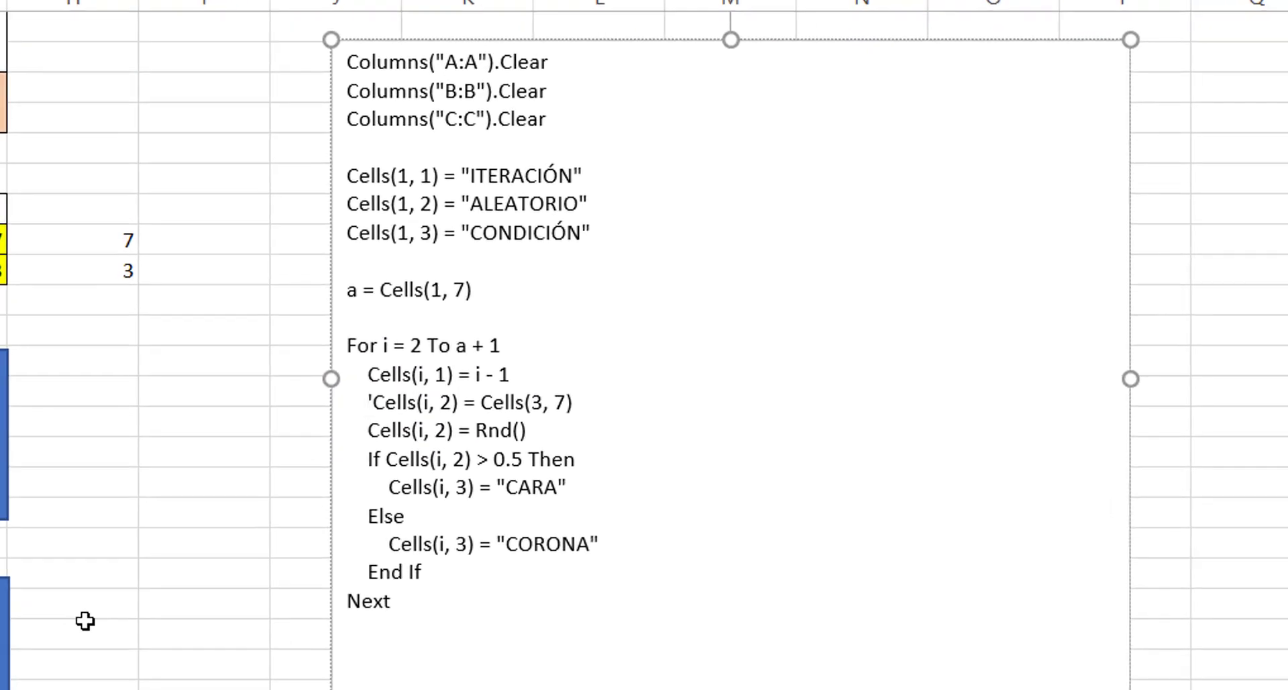
key(shift+Down)
key(shift+Down)
key(shift+Left)
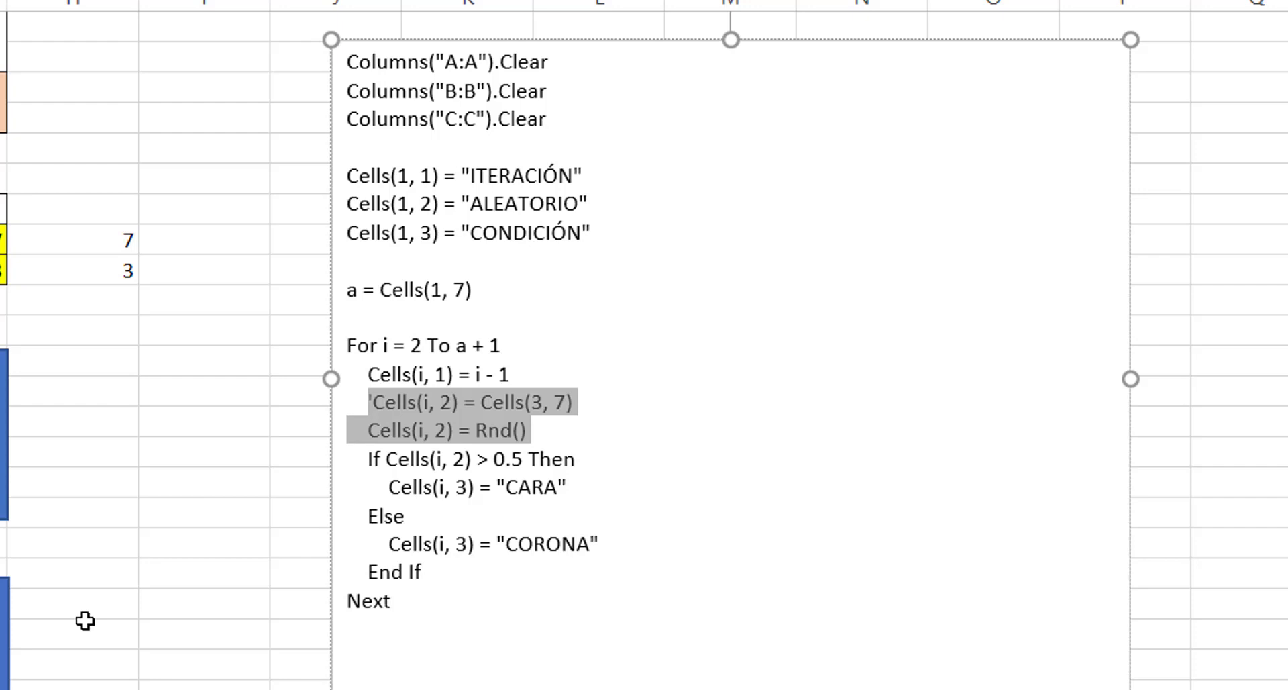
- Highlight the line Cells(i, 2) = Rnd() in the loop of the macro code text box
key(Up)
key(Down)
key(Down)
key(shift+Right)
key(shift+Right)
key(shift+Right)
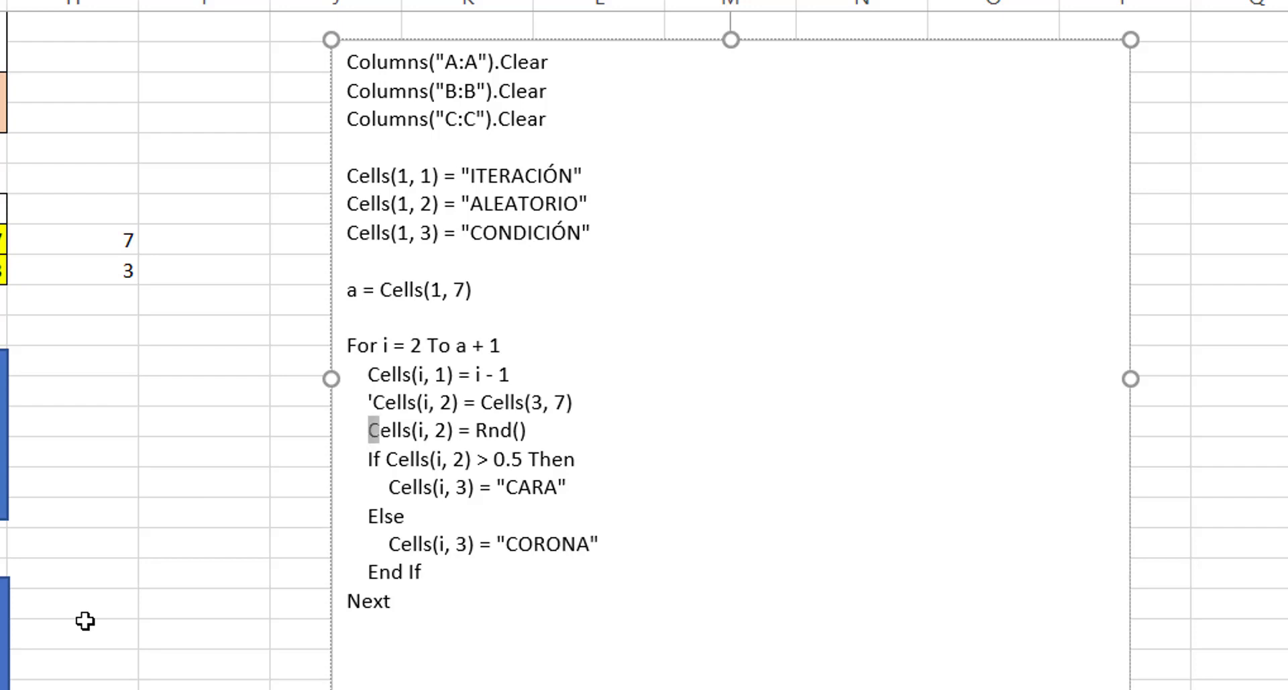
key(shift+Right)
key(shift+Right)
key(shift+Right)
key(shift+Right)
key(shift+Right)
key(shift+Right)
key(shift+Right)
key(shift+Right)
key(shift+Right)
key(shift+Right)
key(shift+Right)
key(shift+Right)
key(shift+Right)
key(shift+Right)
key(shift+Right)
key(shift+Right)
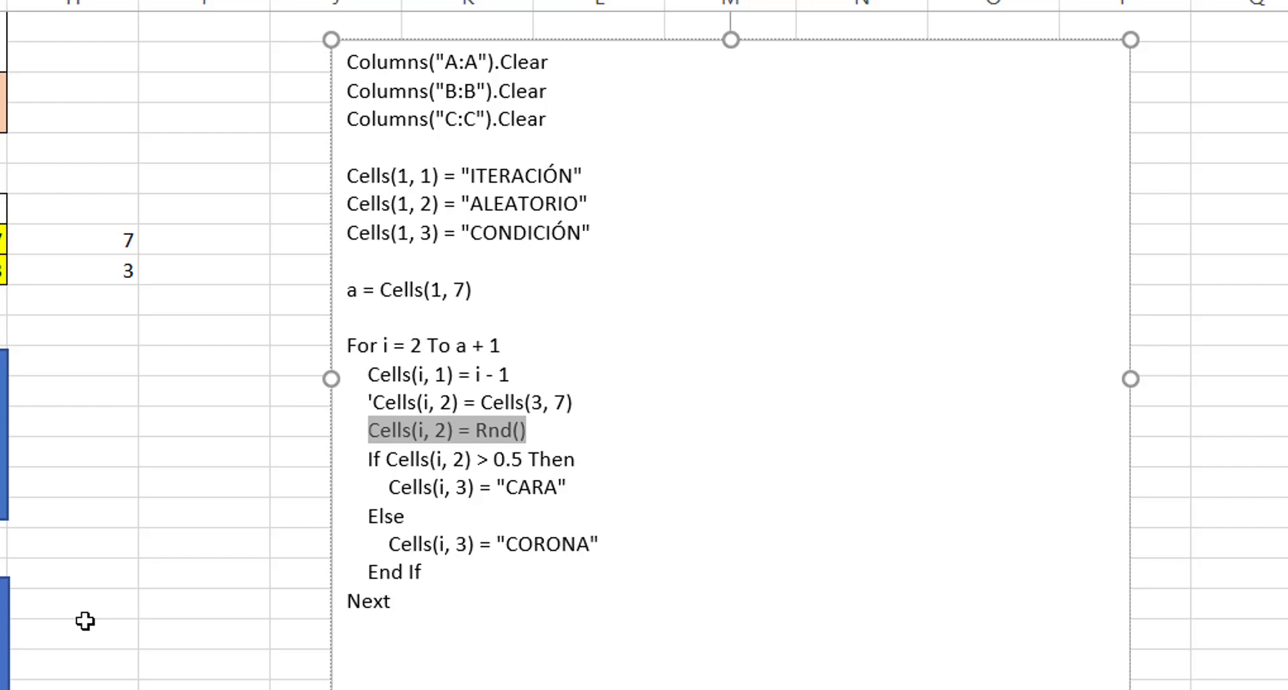
- Highlight the apostrophe that comments out the line Cells(i, 2) = Cells(3, 7)
key(Left)
key(Up)
key(shift+Right)
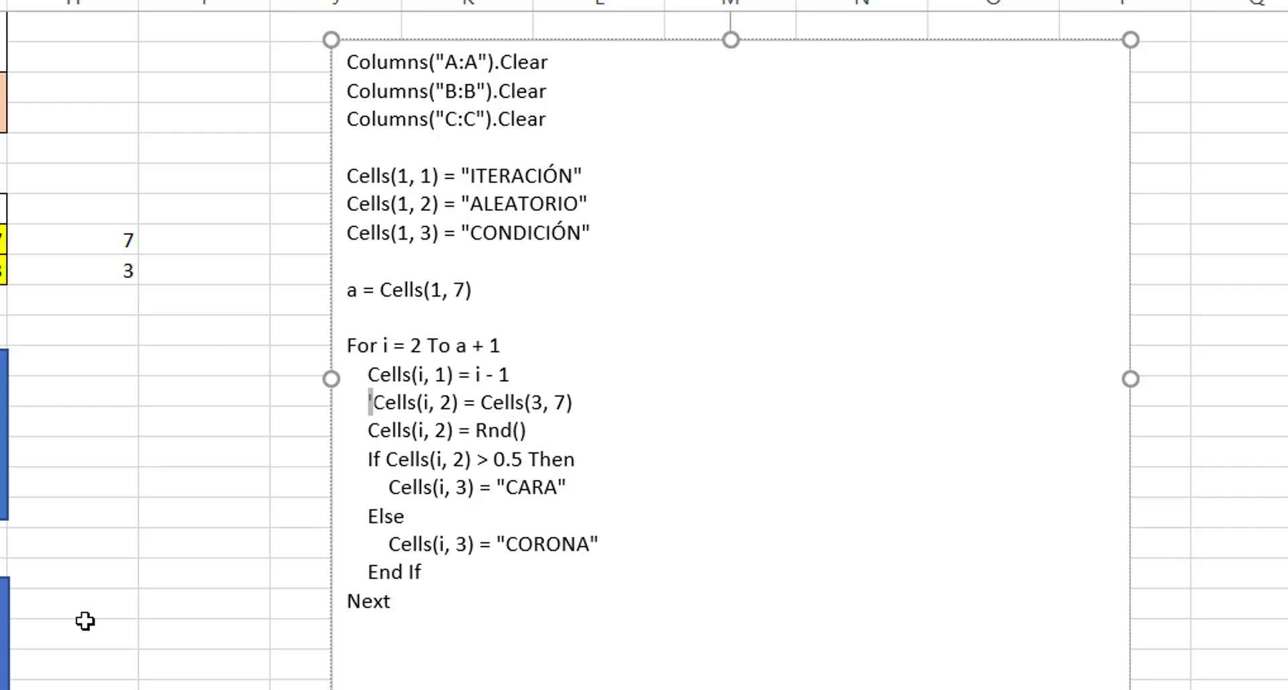
- Highlight the active random-number assignment Cells(i, 2) = Rnd() again, from its first character to the closing parenthesis, and clear the highlight
key(Left)
key(Down)
key(shift+Right)
key(shift+Right)
key(shift+Right)
key(shift+Right)
key(shift+Right)
key(shift+Right)
key(shift+Right)
key(shift+Right)
key(shift+Right)
key(shift+Right)
key(shift+Right)
key(shift+Right)
key(shift+Right)
key(shift+Right)
key(shift+Right)
key(shift+Right)
key(shift+Right)
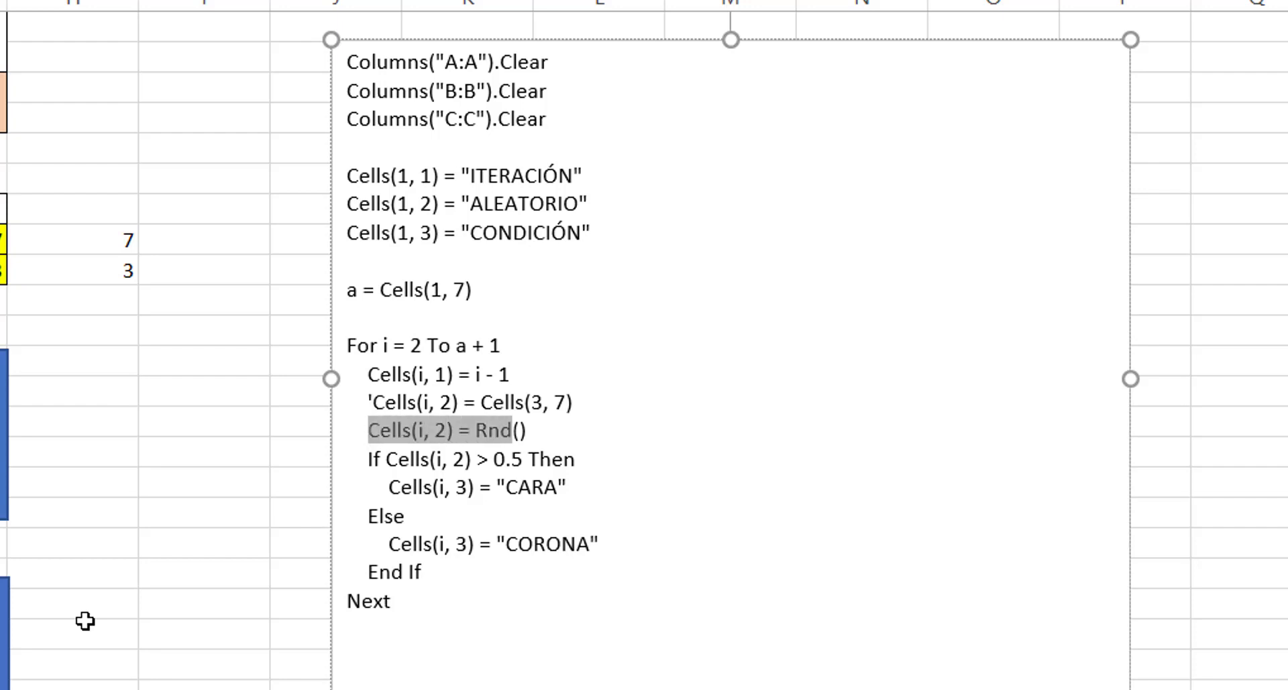
key(shift+Right)
key(shift+Right)
key(Right)
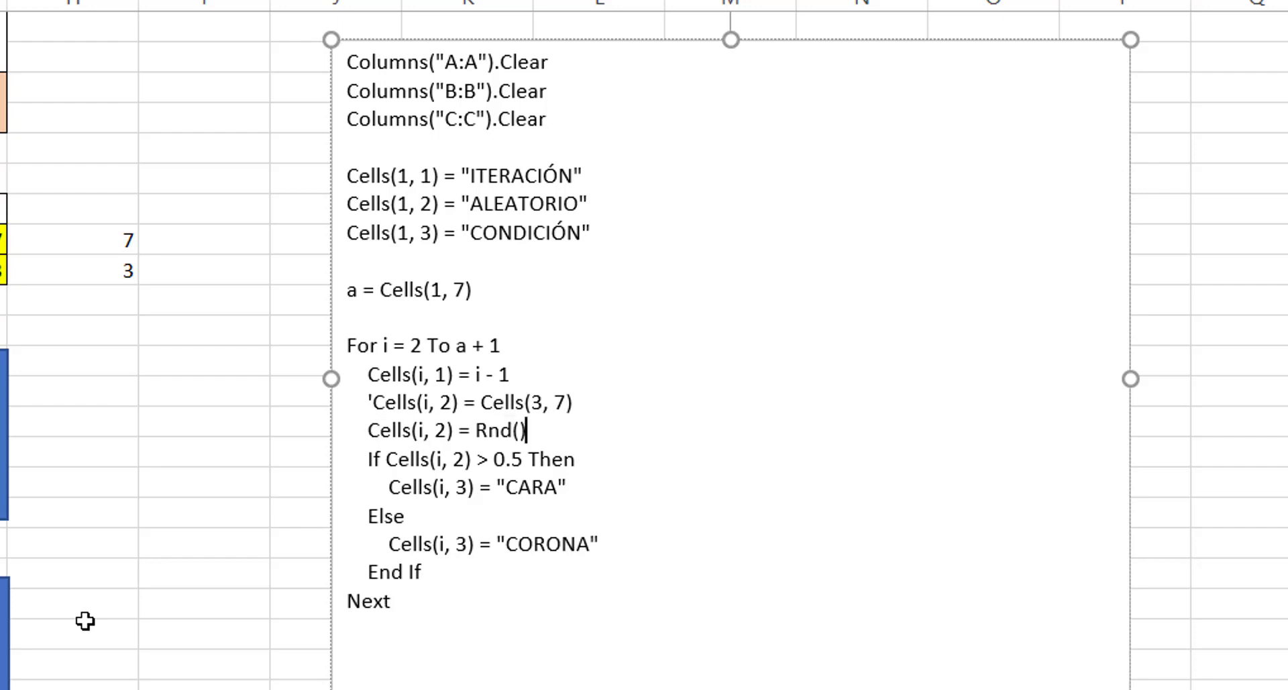
- Highlight only the Rnd() function in the random-number assignment, then clear the highlight
key(shift+Left)
key(shift+Left)
key(shift+Left)
key(shift+Left)
key(shift+Left)
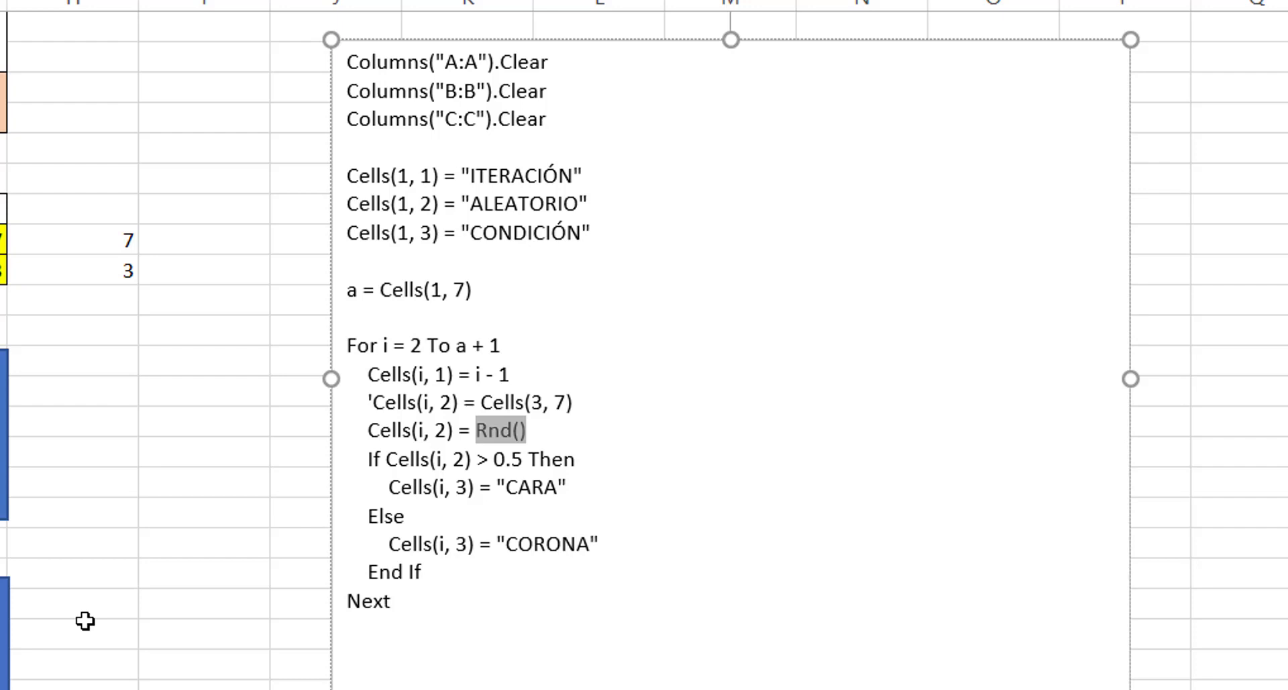
key(Right)
key(Right)
key(Right)
key(Right)
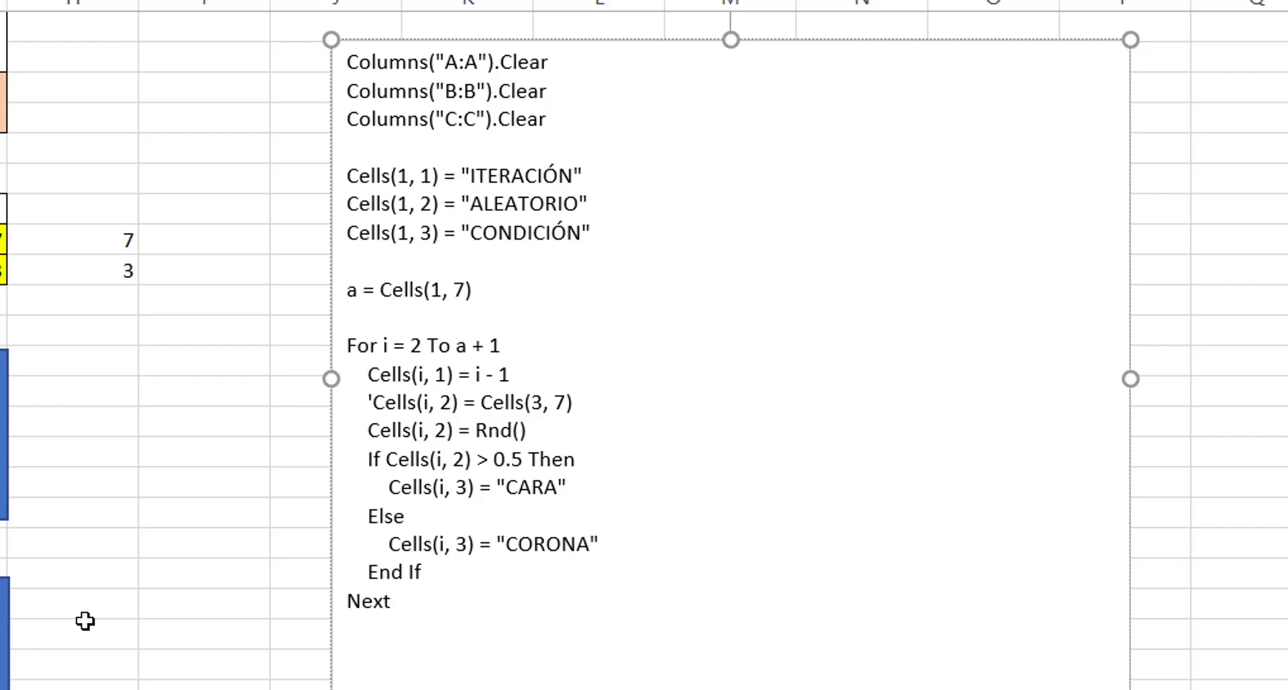
- Highlight the column arguments 3, 2 and 1 together in the Cells references of the "CARA", commented and i - 1 lines
key(Right)
key(Right)
key(Right)
key(Right)
key(Right)
key(Right)
key(Right)
key(Right)
key(Down)
key(Right)
key(shift+Right)
click(448, 406)
double_click(448, 406)
click(444, 371)
double_click(444, 371)
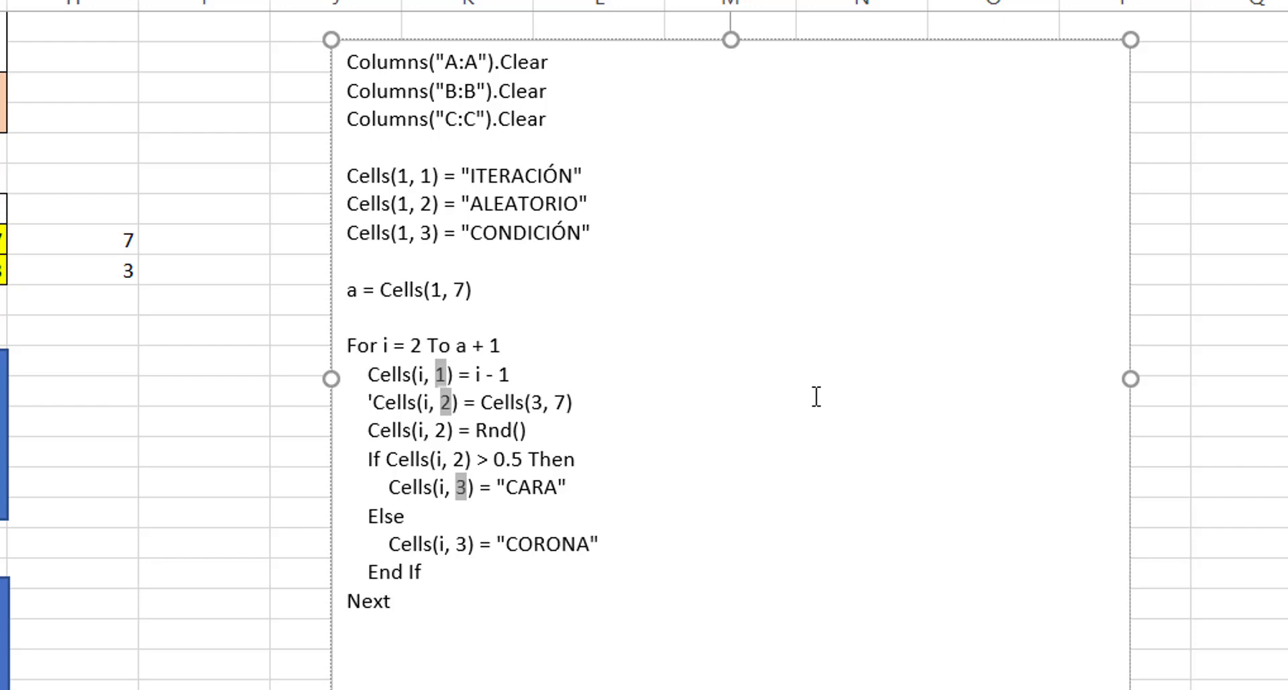
- Highlight the whole conditional block from If Cells(i, 2) > 0.5 Then to End If
key(Right)
key(Down)
key(Right)
key(Right)
key(Right)
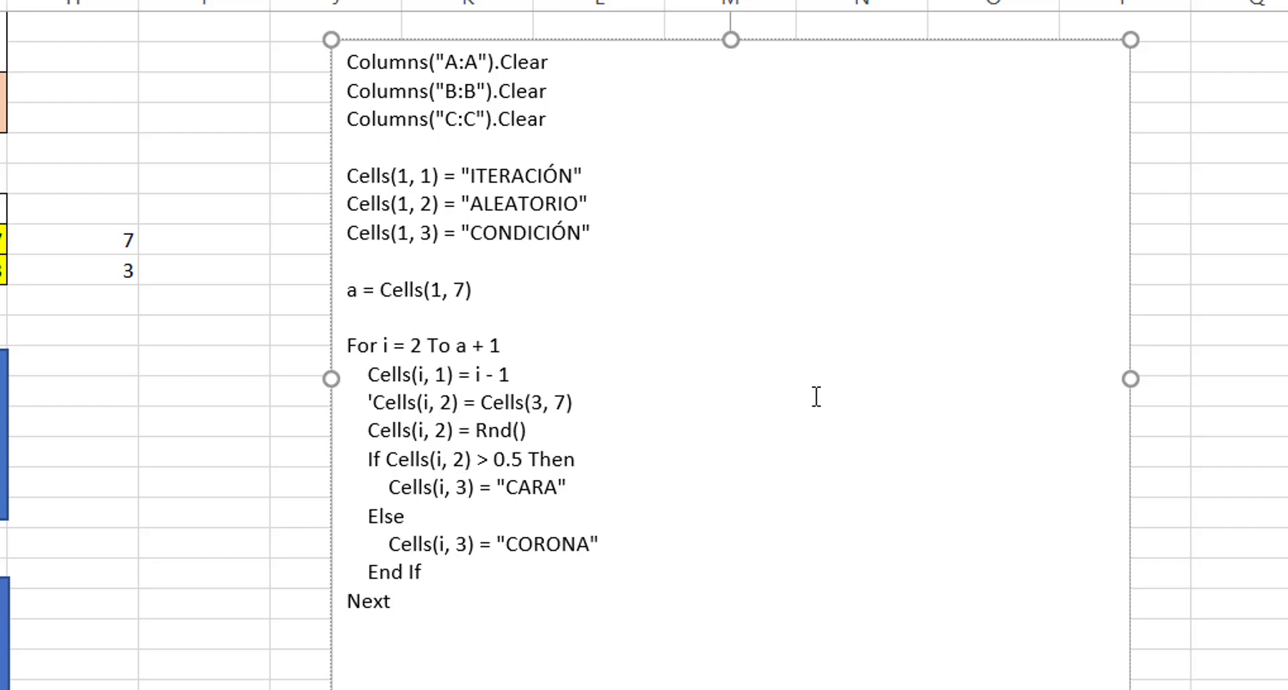
key(Right)
key(Down)
key(Home)
key(Right)
key(shift+Down)
key(shift+Down)
key(shift+Down)
key(shift+Down)
key(shift+Down)
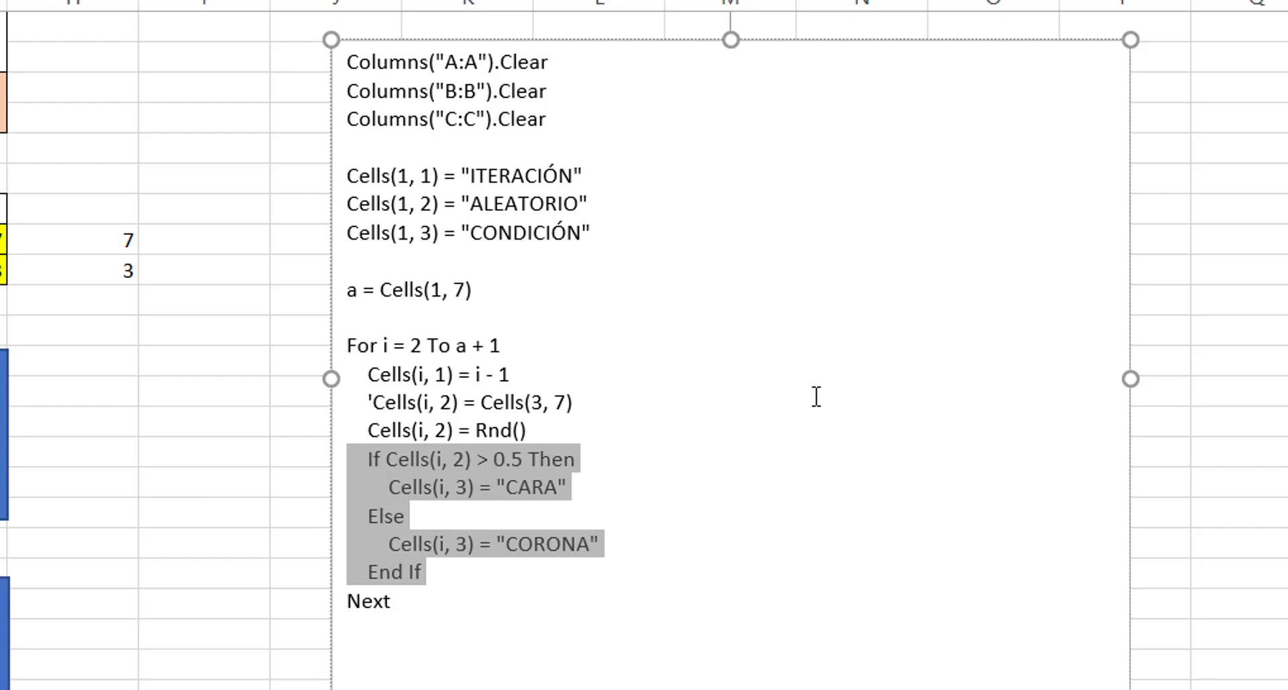
- Highlight the line Cells(i, 3) = "CARA" inside the If branch
click(388, 487)
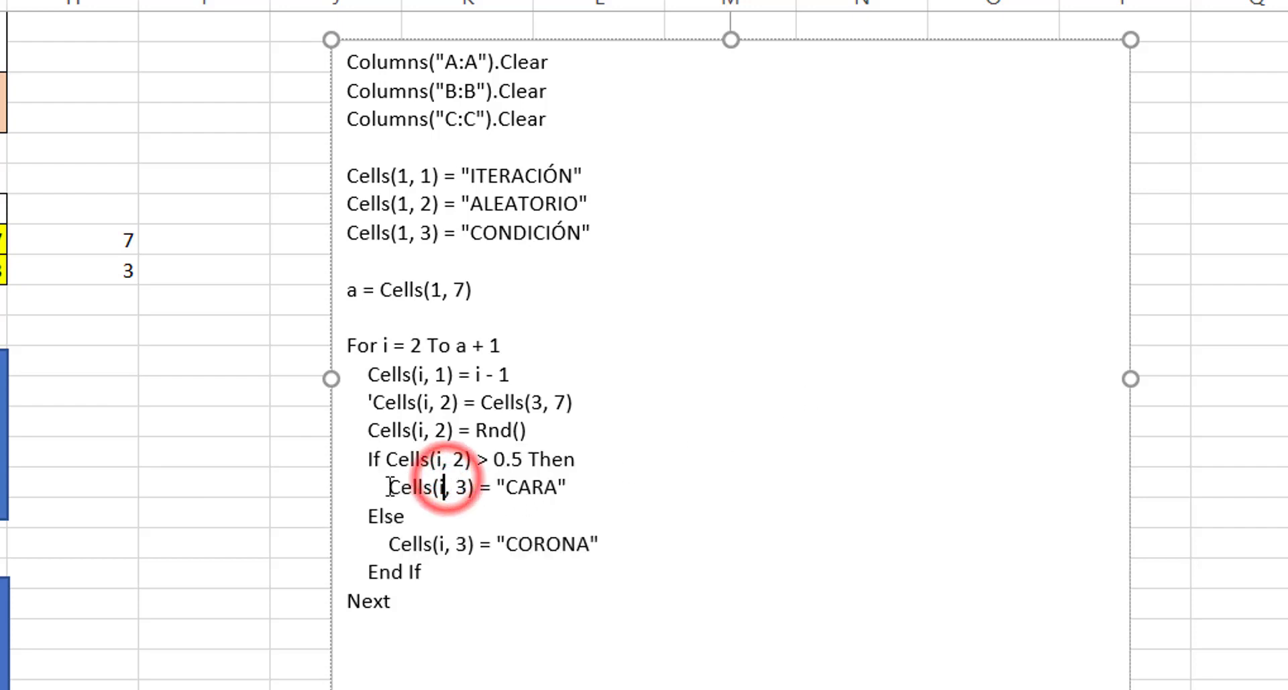
key(shift+Right)
key(shift+Right)
key(shift+Right)
key(shift+Right)
key(shift+Right)
key(shift+Right)
key(shift+Right)
key(shift+Right)
key(shift+Right)
key(shift+Right)
key(shift+Right)
key(shift+Right)
key(shift+Right)
key(shift+Right)
key(shift+Right)
key(shift+Right)
key(shift+Right)
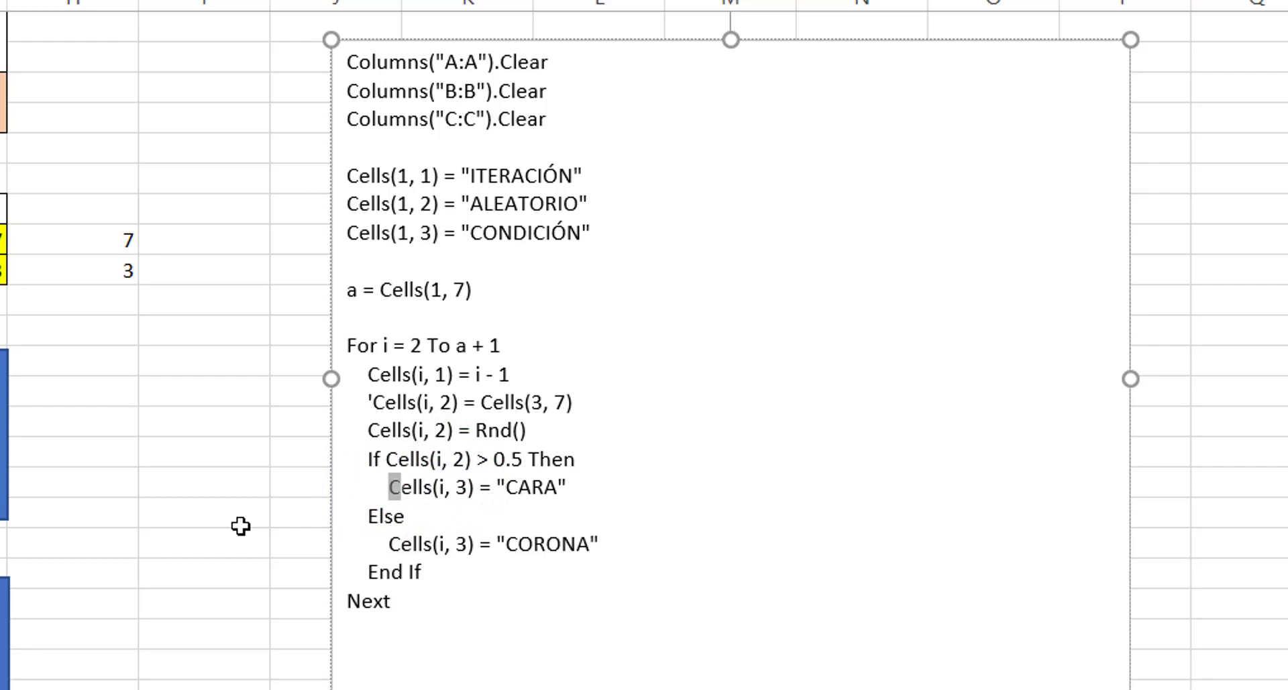
key(shift+Right)
key(shift+Right)
key(shift+Right)
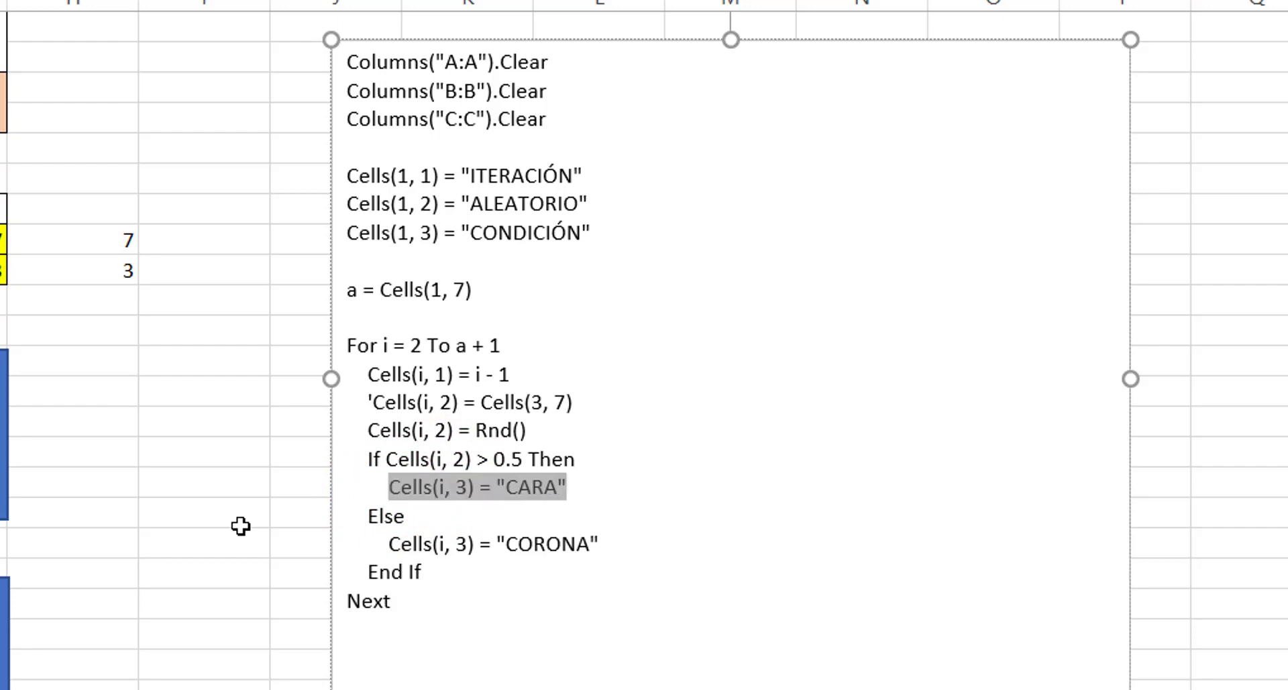
- Highlight the line Cells(i, 3) = "CORONA" inside the Else branch
key(Right)
key(Down)
key(Home)
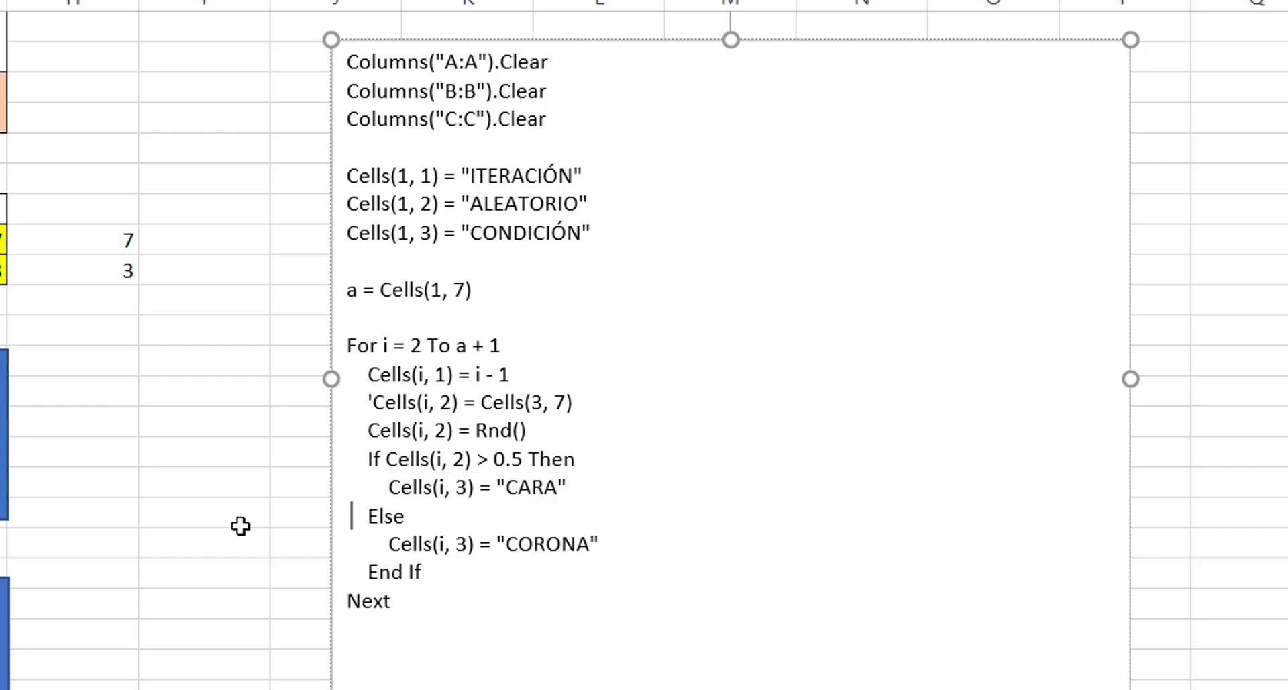
key(Down)
key(shift+Right)
key(shift+Right)
key(shift+Right)
key(shift+Right)
key(shift+Right)
key(shift+Right)
key(shift+Right)
key(shift+Right)
key(shift+Right)
key(shift+Right)
key(shift+Right)
key(shift+Right)
key(shift+Right)
key(shift+Right)
key(shift+Right)
key(shift+Right)
key(shift+Right)
key(shift+Right)
key(shift+Right)
key(shift+Right)
key(shift+Right)
key(shift+Right)
key(shift+Right)
key(shift+Right)
key(shift+Right)
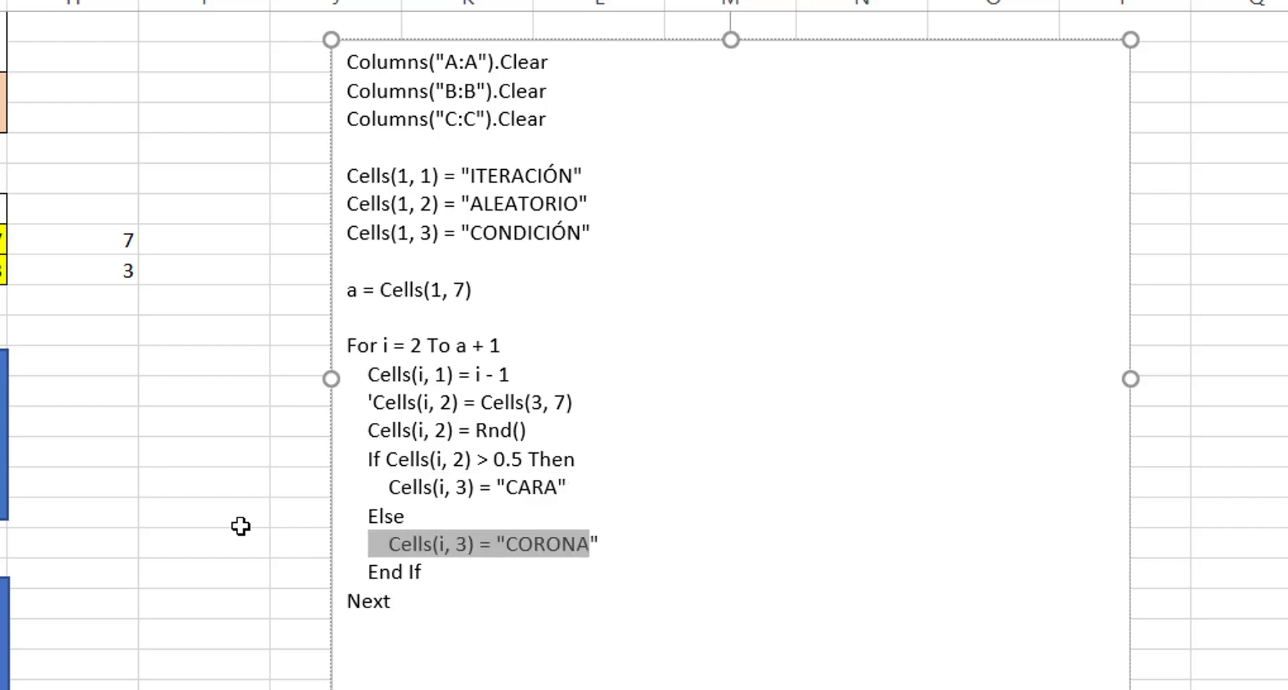
key(shift+Right)
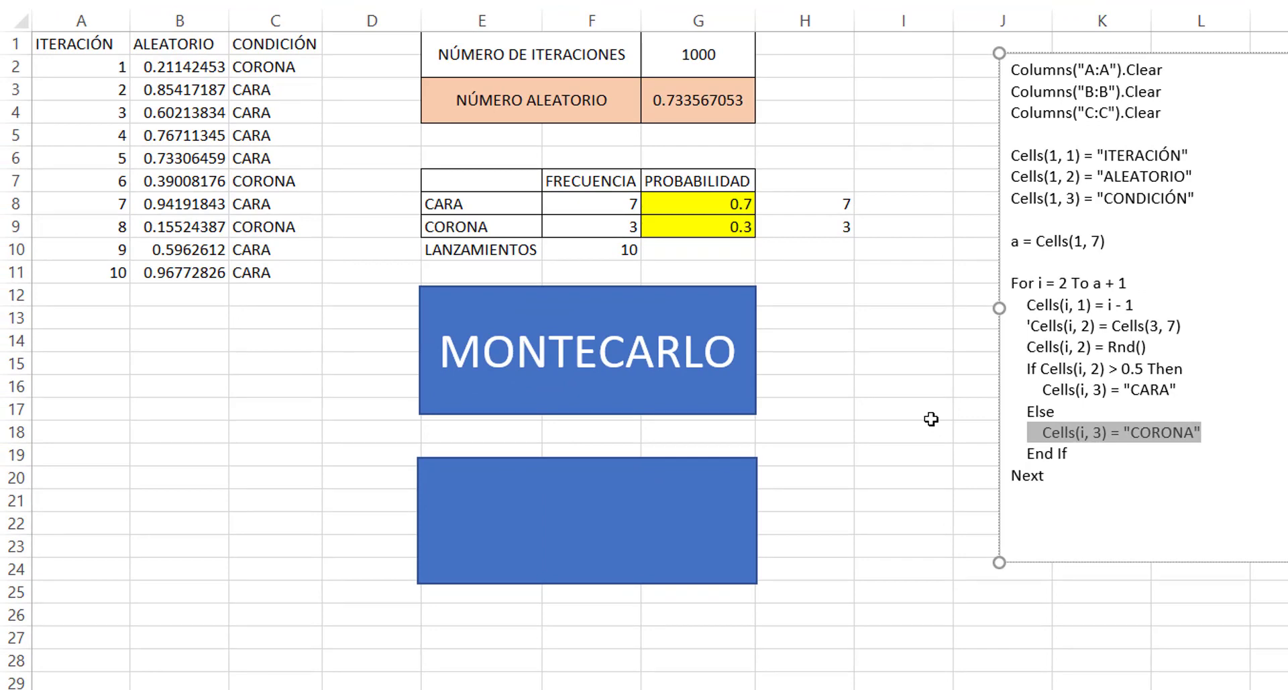
- Highlight the full body of the For loop, from Cells(i, 1) = i - 1 through End If
key(Right)
key(Down)
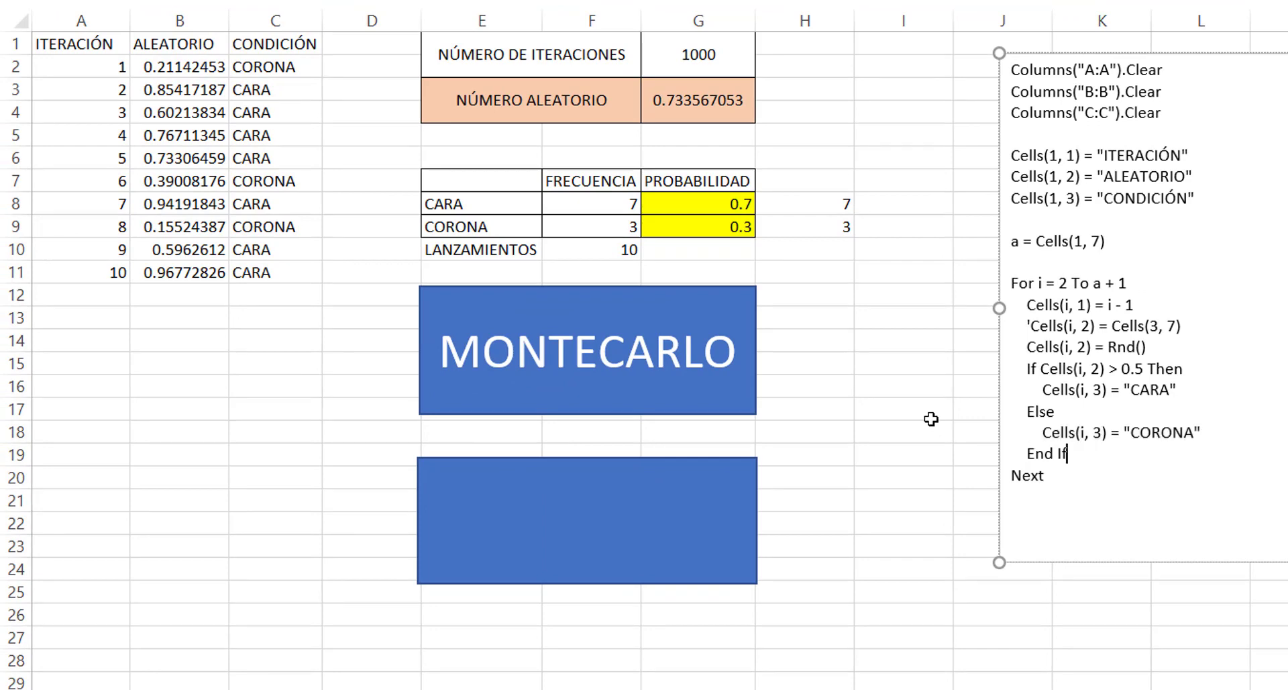
key(shift+Home)
key(shift+Up)
key(shift+Up)
key(shift+Up)
key(shift+Left)
key(shift+Home)
key(shift+Up)
key(shift+Up)
key(shift+Up)
key(shift+Up)
key(shift+Up)
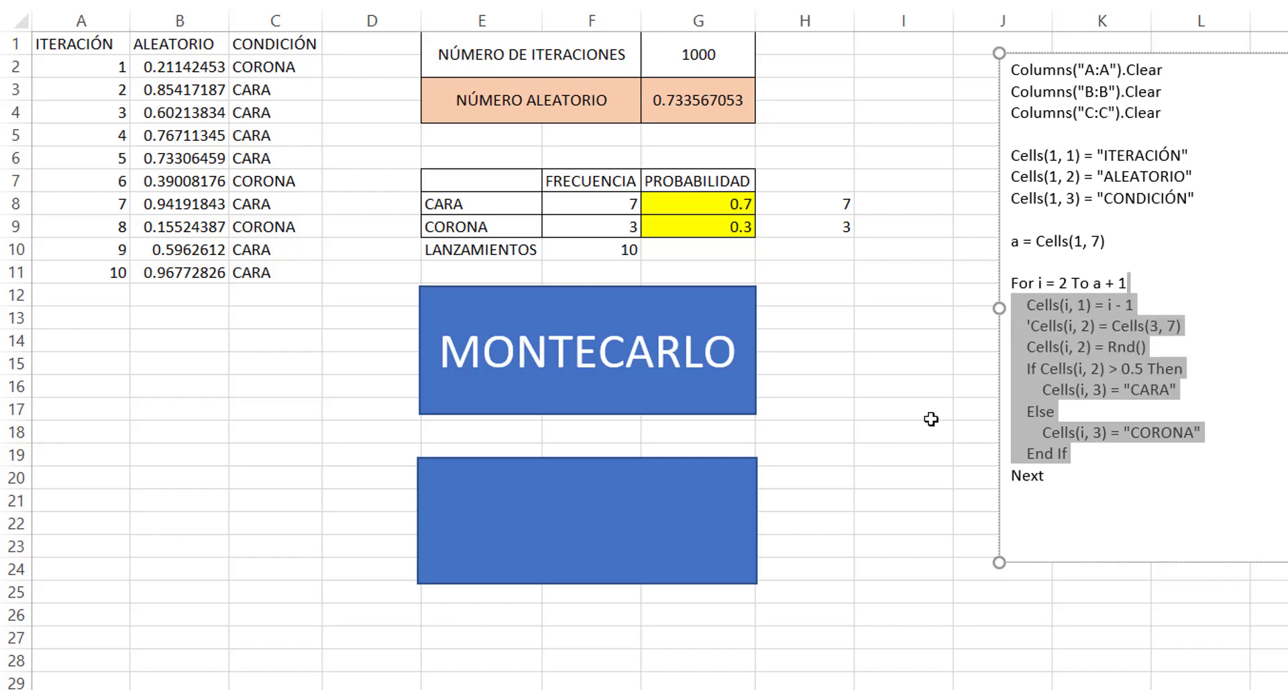
- Leave the code text box and open the macro assigned to the MONTECARLO shape, Rectángulo2_Haga_clic_en, for editing in the code editor
click(902, 360)
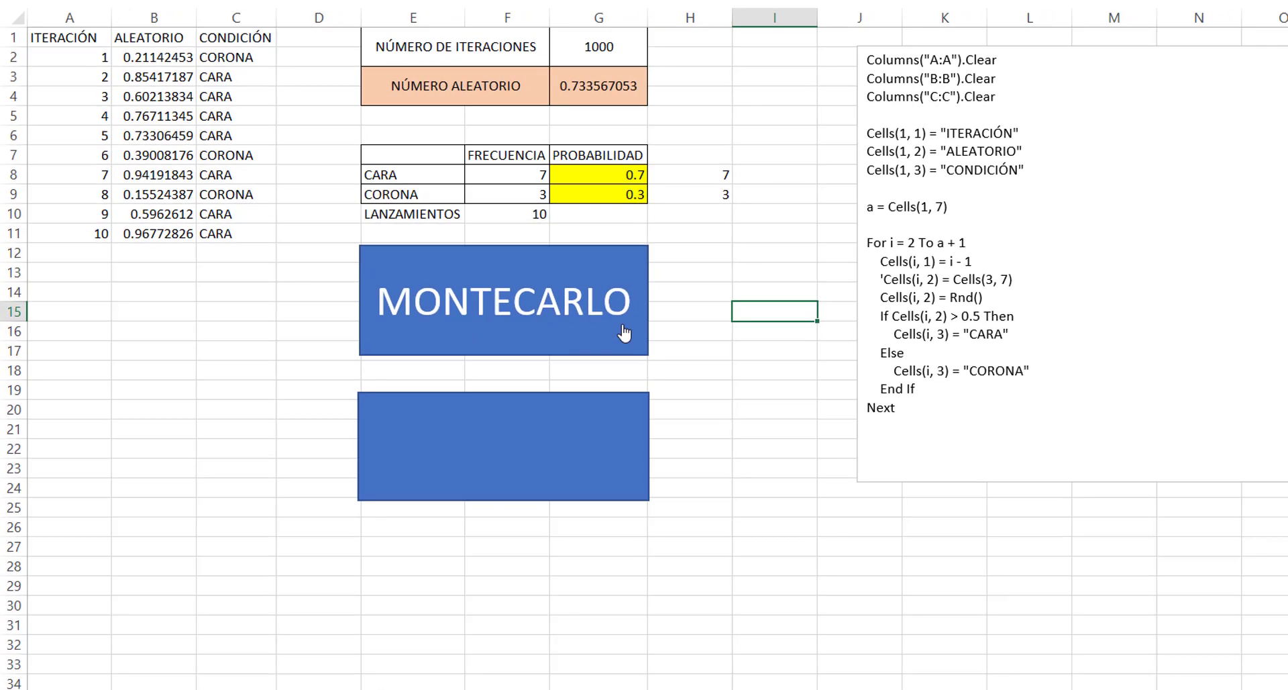
right_click(518, 293)
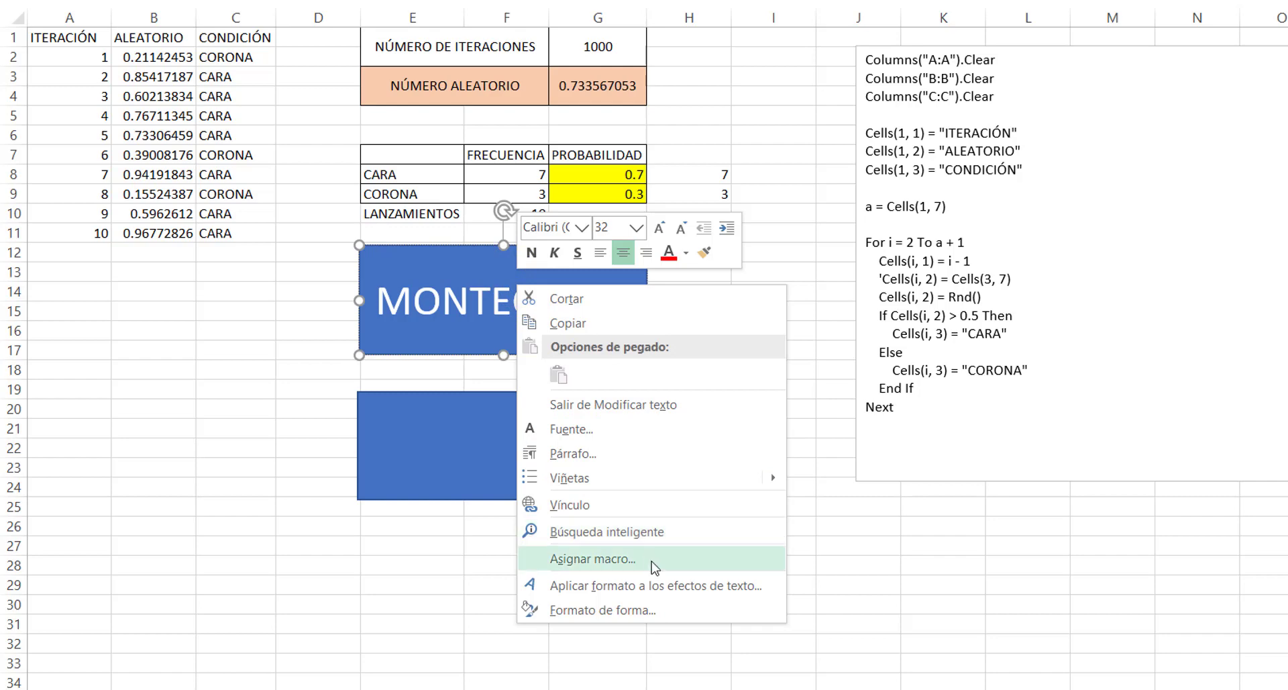
click(643, 556)
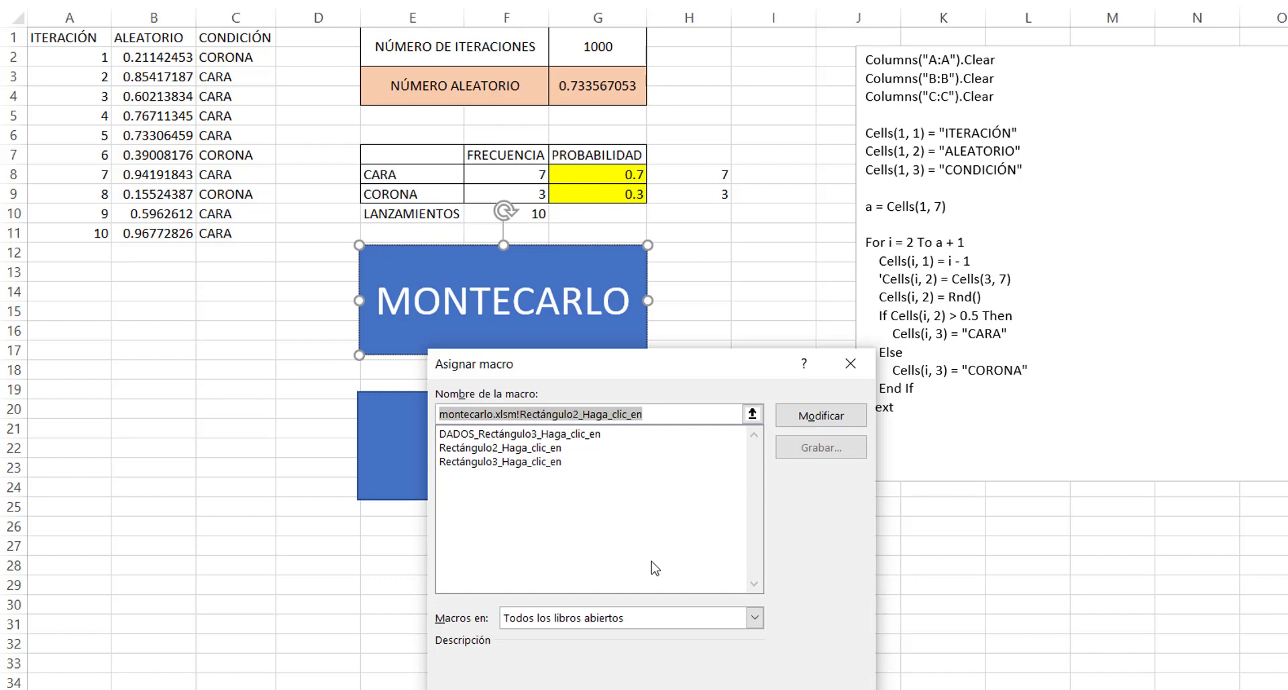
click(859, 421)
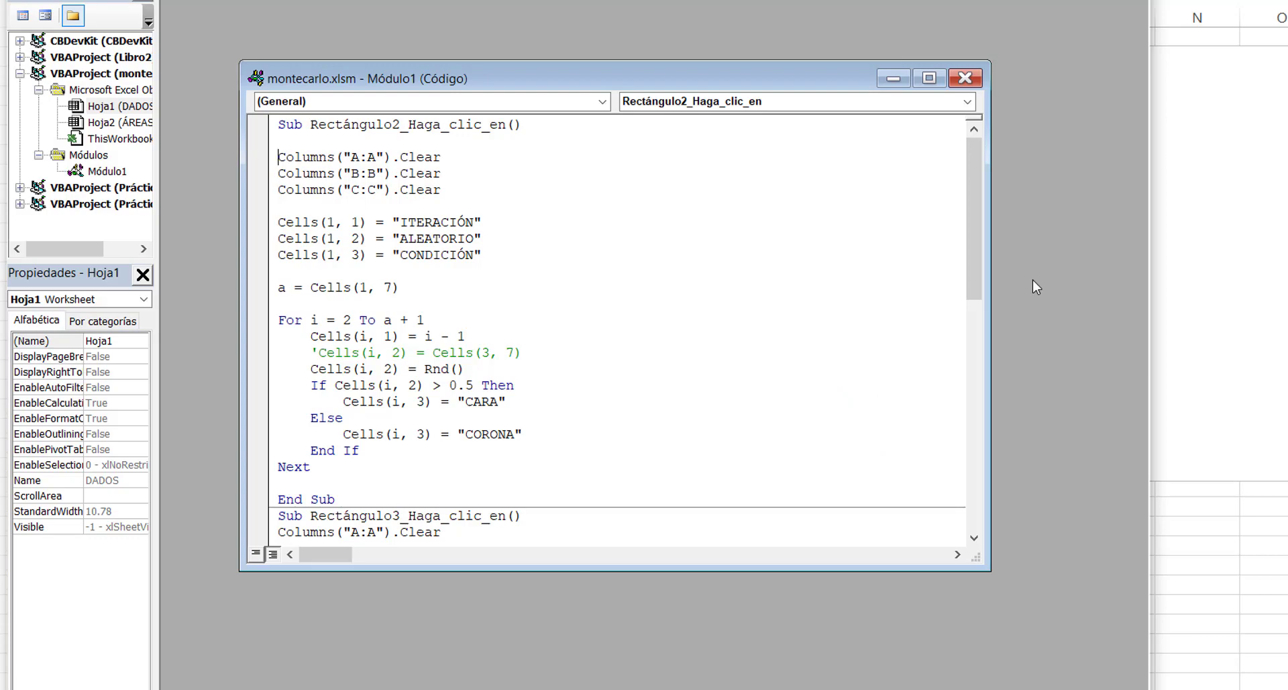
- Highlight the whole macro body in the code editor, from Columns("A:A").Clear through Next
key(shift+Down)
key(shift+Down)
key(shift+Down)
key(shift+Down)
key(shift+Down)
key(shift+Down)
key(shift+Down)
key(shift+Down)
key(shift+Down)
key(shift+Down)
key(shift+Down)
key(shift+Down)
key(shift+Down)
key(shift+Down)
key(shift+Down)
key(shift+Down)
key(shift+Down)
key(shift+Down)
key(shift+Down)
key(shift+Down)
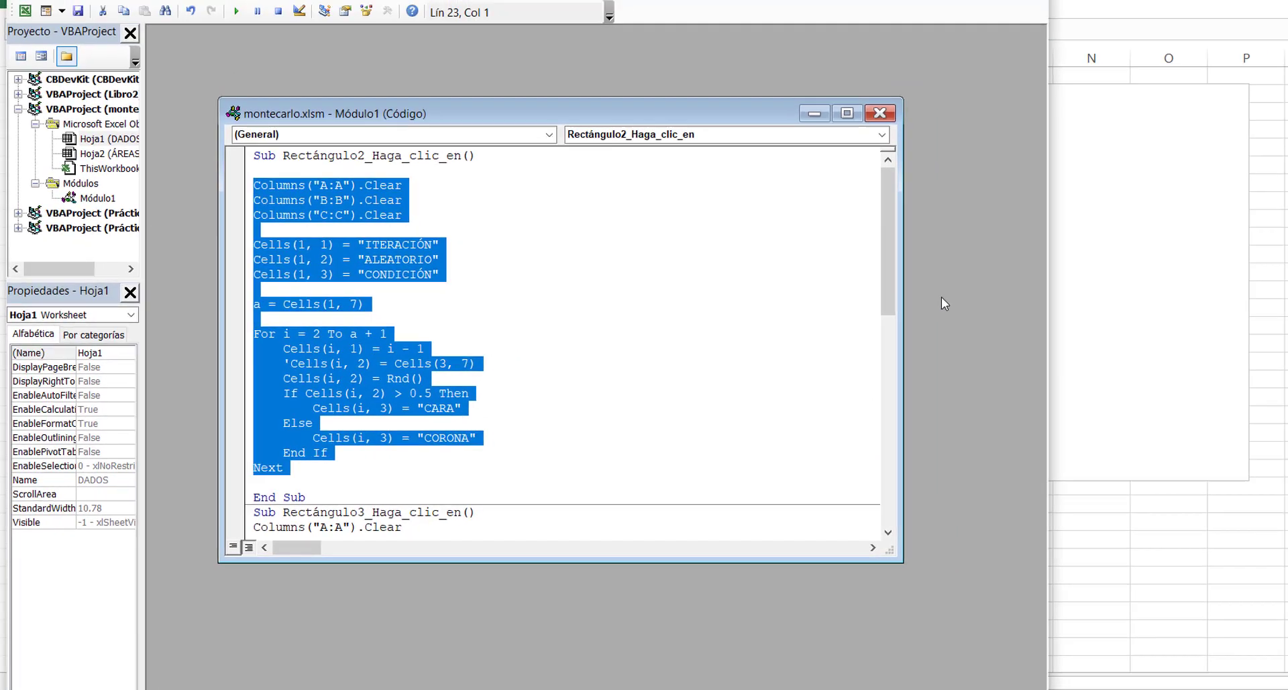
key(Up)
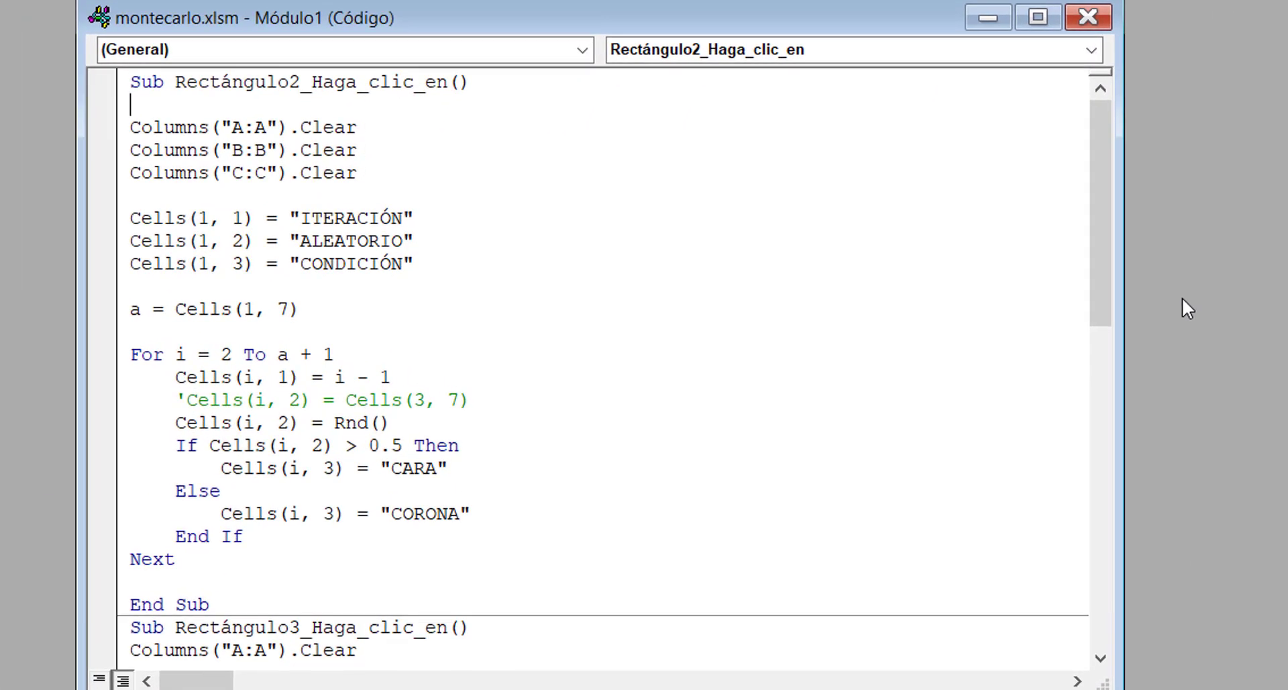
- Highlight the commented-out line 'Cells(i, 2) = Cells(3, 7) inside the For loop
key(Down)
key(Down)
key(Down)
key(Down)
key(Down)
key(Down)
key(Down)
key(Down)
key(Down)
key(Down)
key(Down)
key(Down)
key(Down)
key(Right)
key(Right)
key(Right)
key(Right)
key(shift+Down)
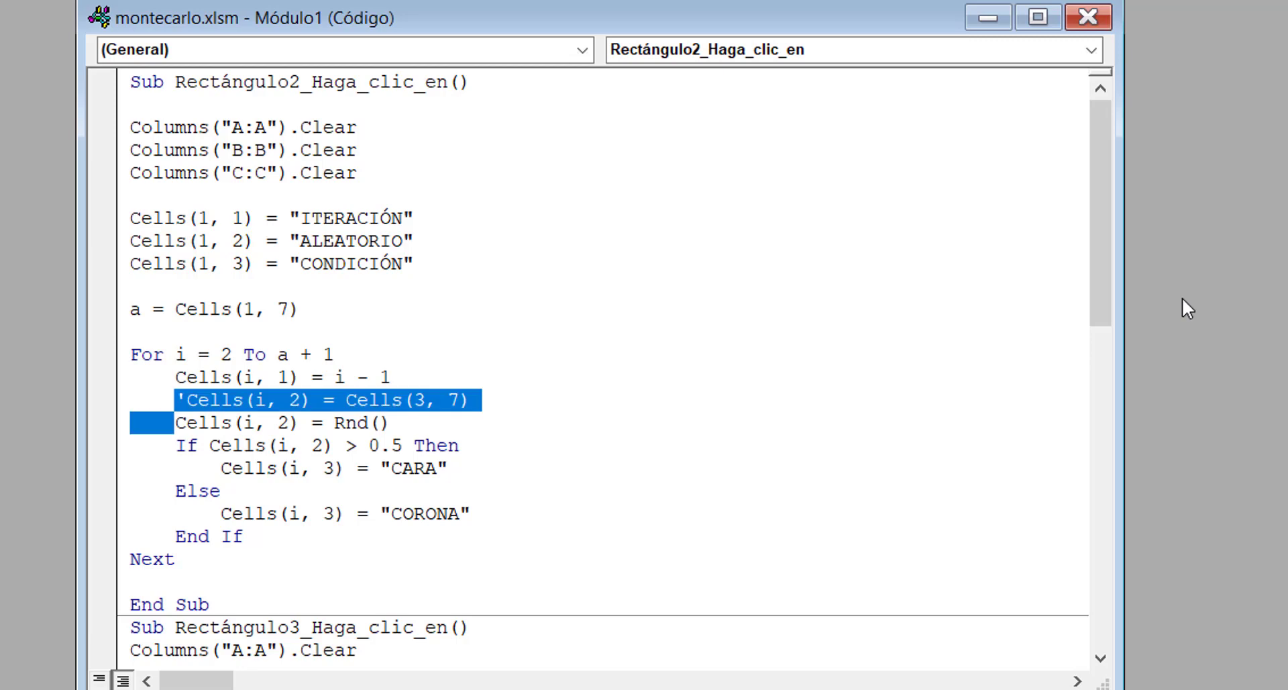
key(shift+Left)
key(shift+Left)
key(shift+Left)
key(shift+Left)
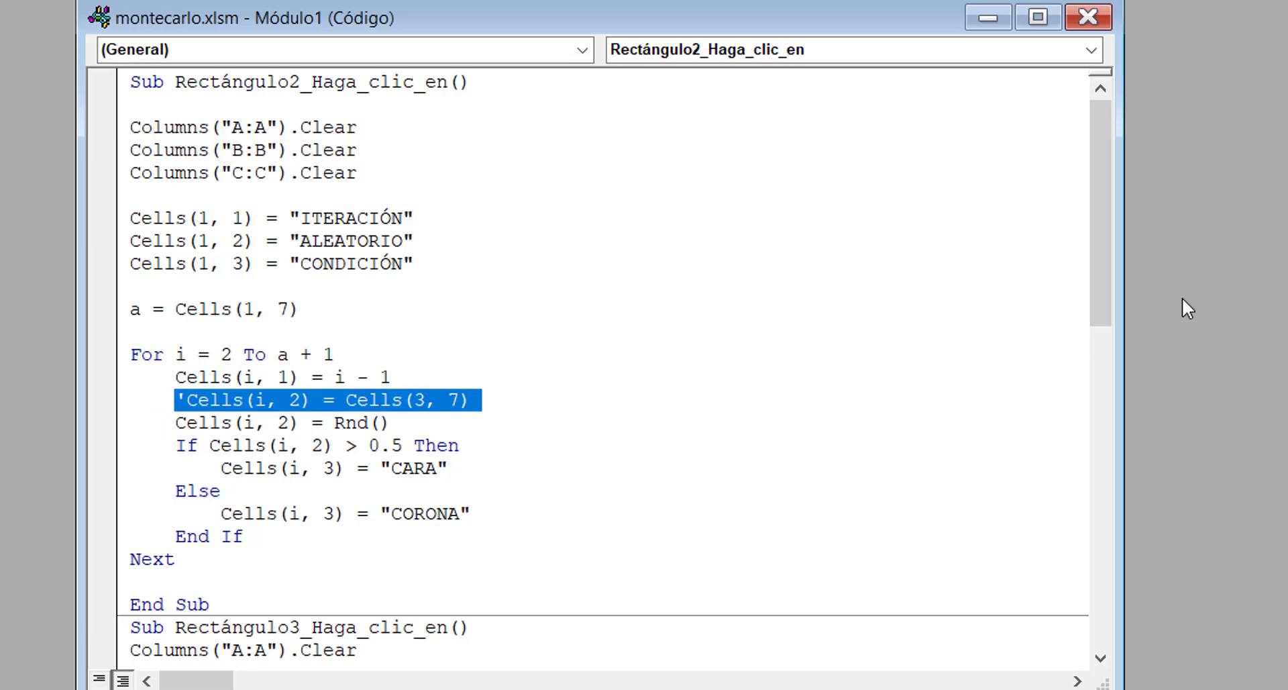
- Highlight the line Cells(i, 2) = Rnd() inside the For loop
key(Up)
key(Up)
key(Right)
key(Right)
key(Right)
key(Right)
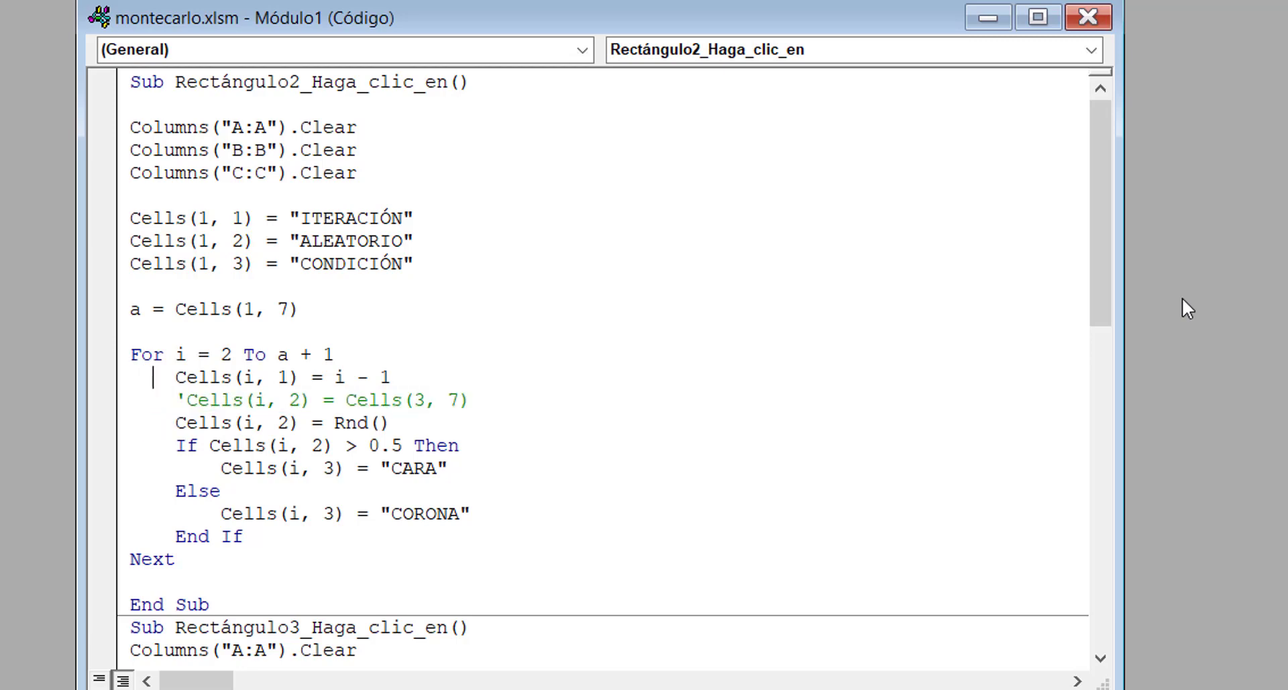
key(Down)
key(shift+Right)
key(Down)
key(shift+Right)
key(shift+Right)
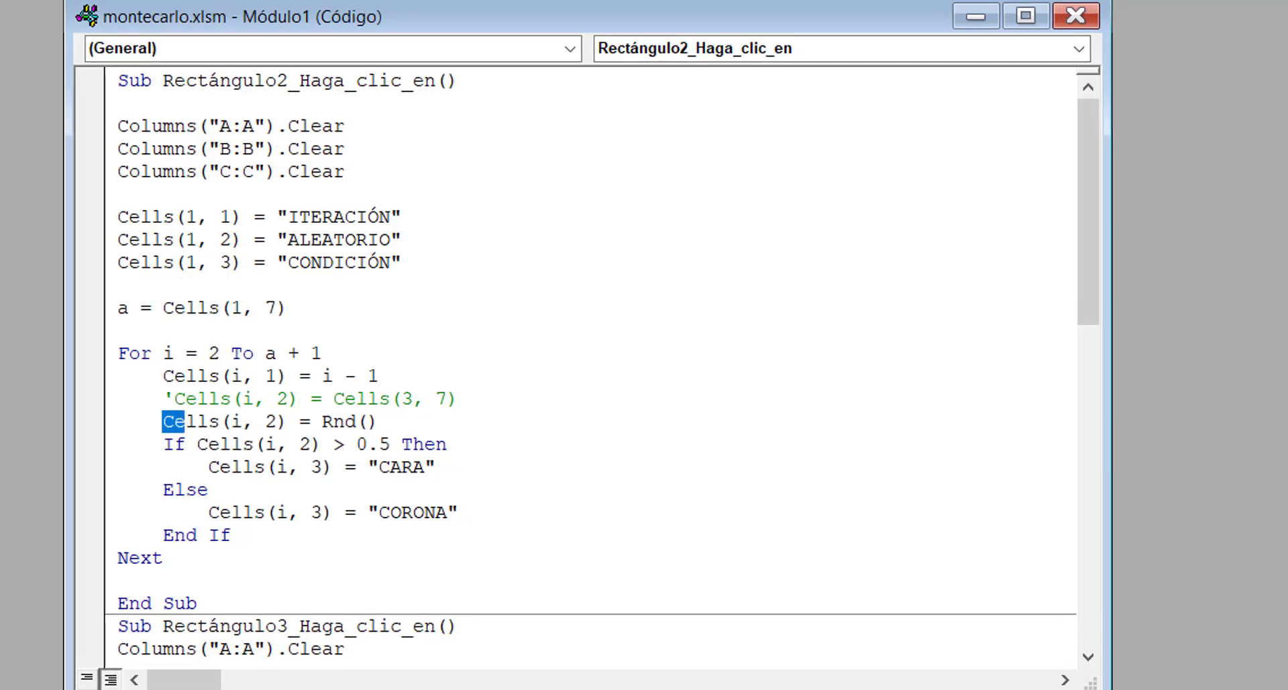
key(shift+Right)
key(shift+Right)
key(shift+Right)
key(shift+Right)
key(shift+Right)
key(shift+Right)
key(shift+Right)
key(shift+Right)
key(shift+Right)
key(shift+Right)
key(shift+Right)
key(shift+Right)
key(shift+Right)
key(shift+Right)
key(shift+Right)
key(shift+Right)
key(shift+Right)
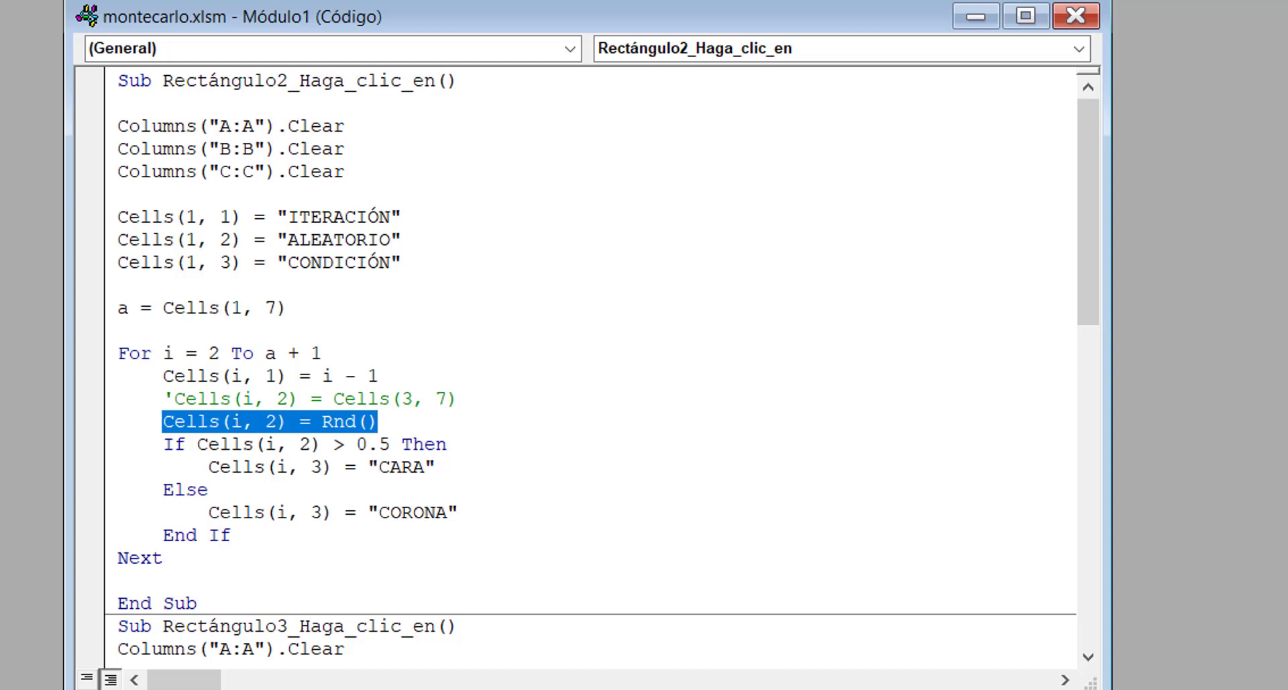
- Uncomment the line Cells(i, 2) = Cells(3, 7) by removing its leading apostrophe
key(Up)
key(Down)
key(Up)
key(Left)
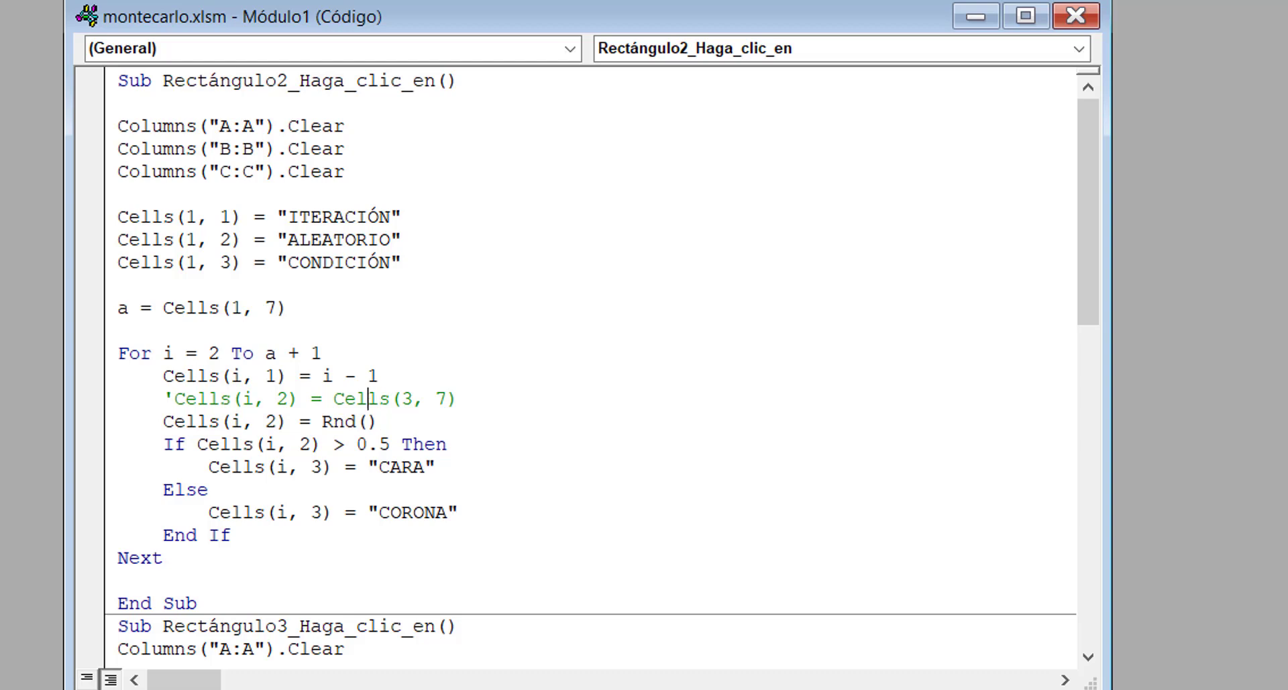
key(Left)
key(Left)
key(Left)
key(Left)
key(Left)
key(Left)
key(Left)
key(Left)
key(Left)
key(Left)
key(Left)
key(Left)
key(Left)
key(Left)
key(Left)
key(Left)
key(Left)
key(shift+Left)
key(Delete)
- Comment out the line Cells(i, 2) = Rnd() with a leading apostrophe
key(Down)
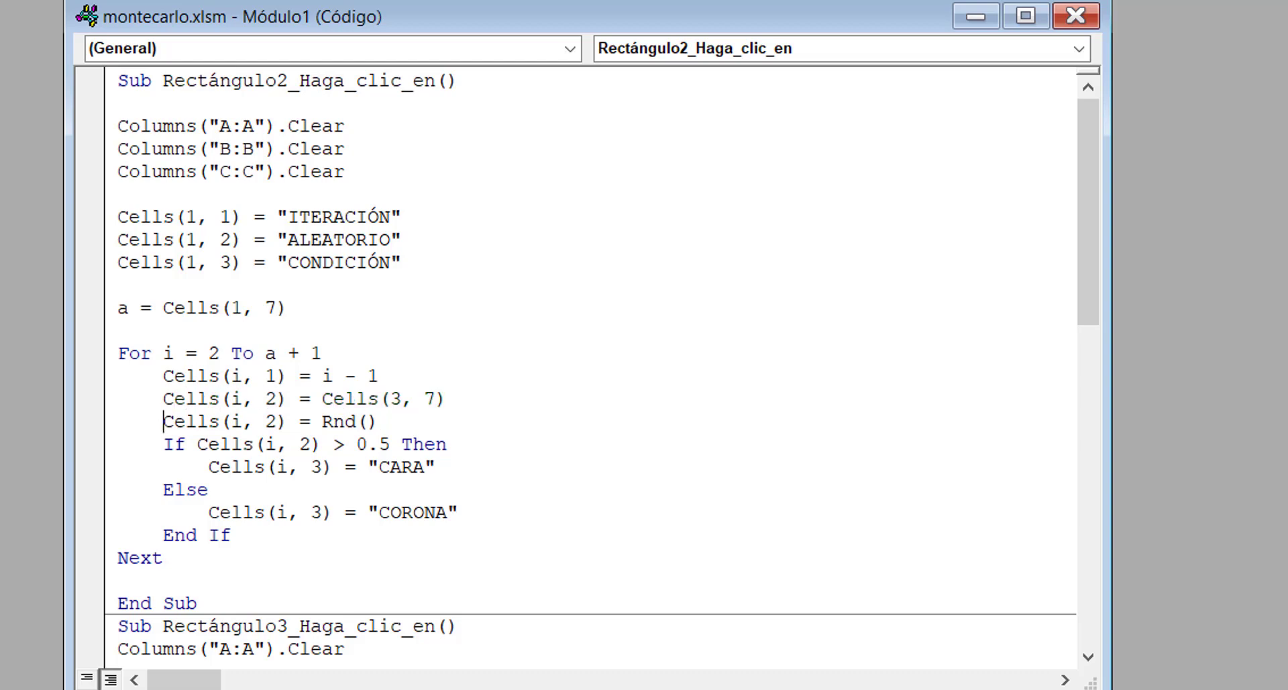
text(')
key(Up)
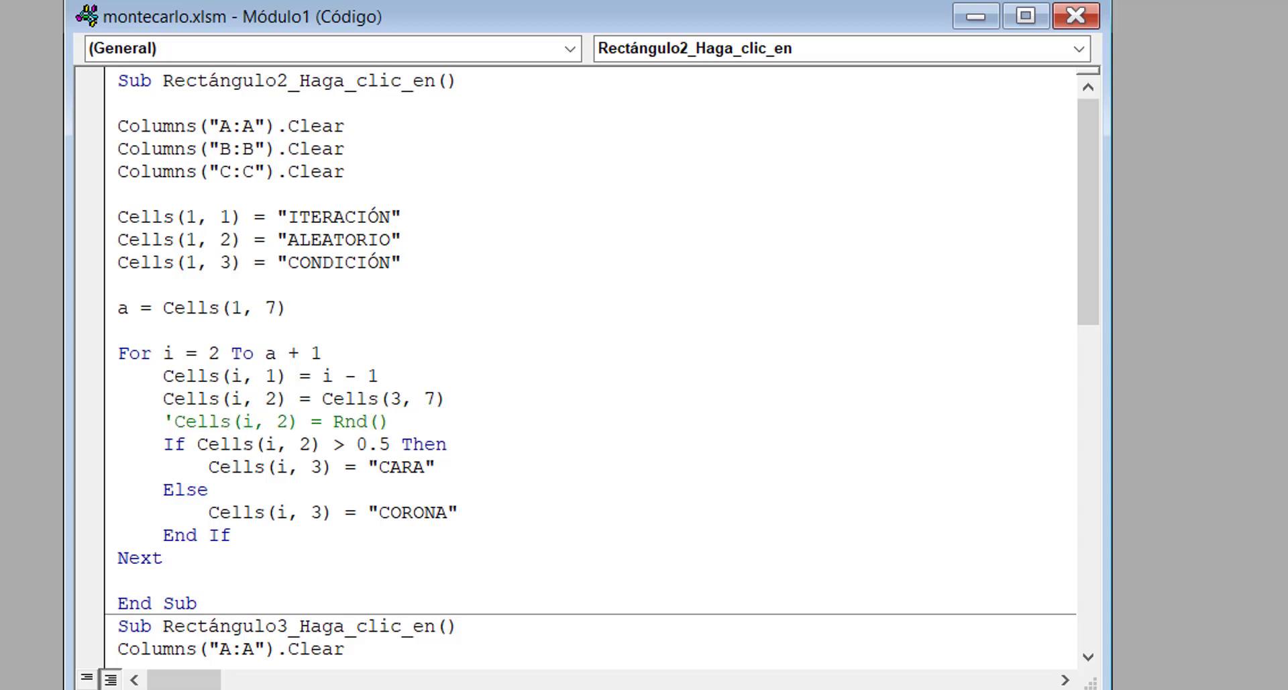
- Highlight the reference Cells(3, 7) on the uncommented assignment line
key(Left)
key(Right)
key(Right)
key(Right)
key(Right)
key(Right)
key(Right)
key(Right)
key(Right)
key(Right)
key(Right)
key(Right)
key(Right)
key(Right)
key(Right)
key(shift+Right)
key(shift+Right)
key(shift+Right)
key(shift+Right)
key(shift+Right)
key(shift+Right)
key(shift+Right)
key(shift+Right)
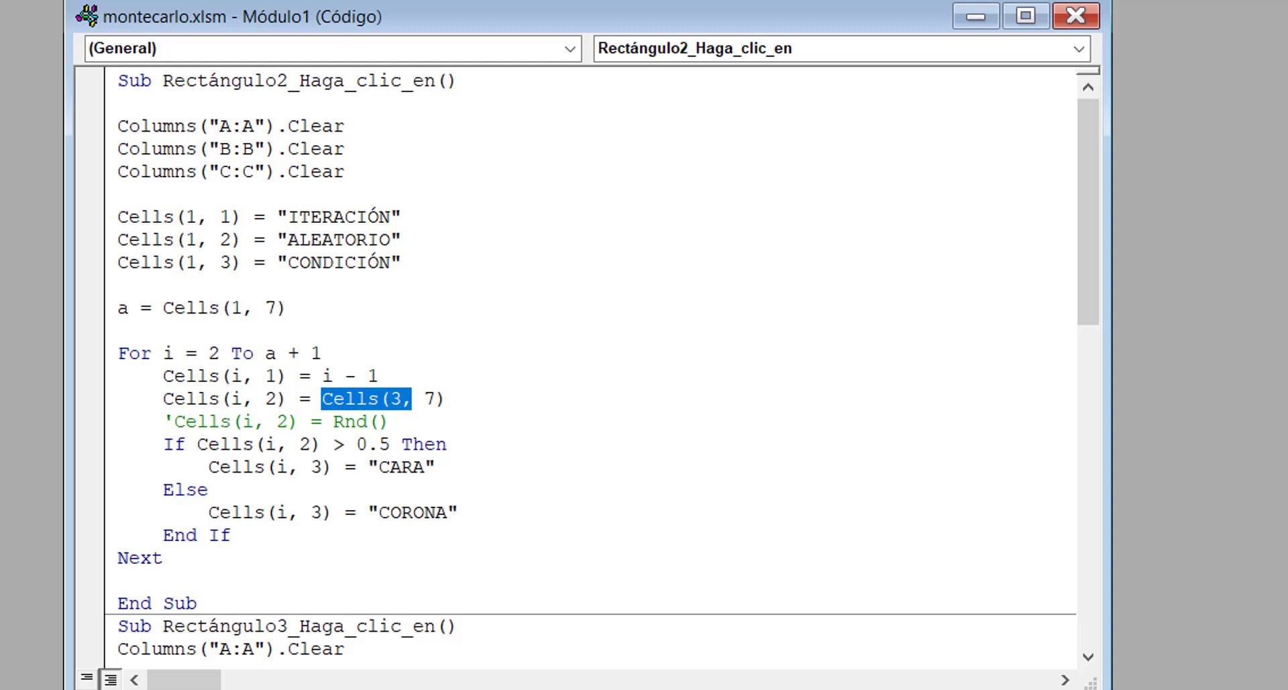
key(shift+Right)
key(shift+Right)
key(shift+Right)
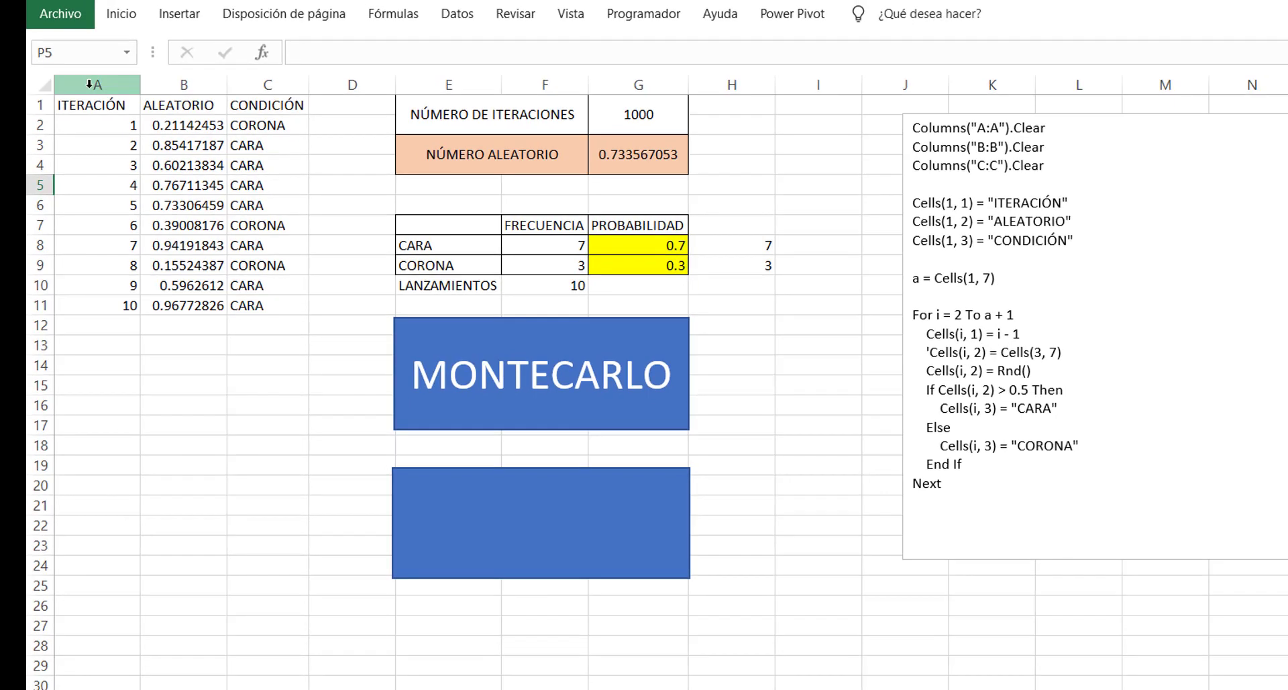
- In the DADOS worksheet, select row 3 together with column G to point out the cell where they cross
click(34, 145)
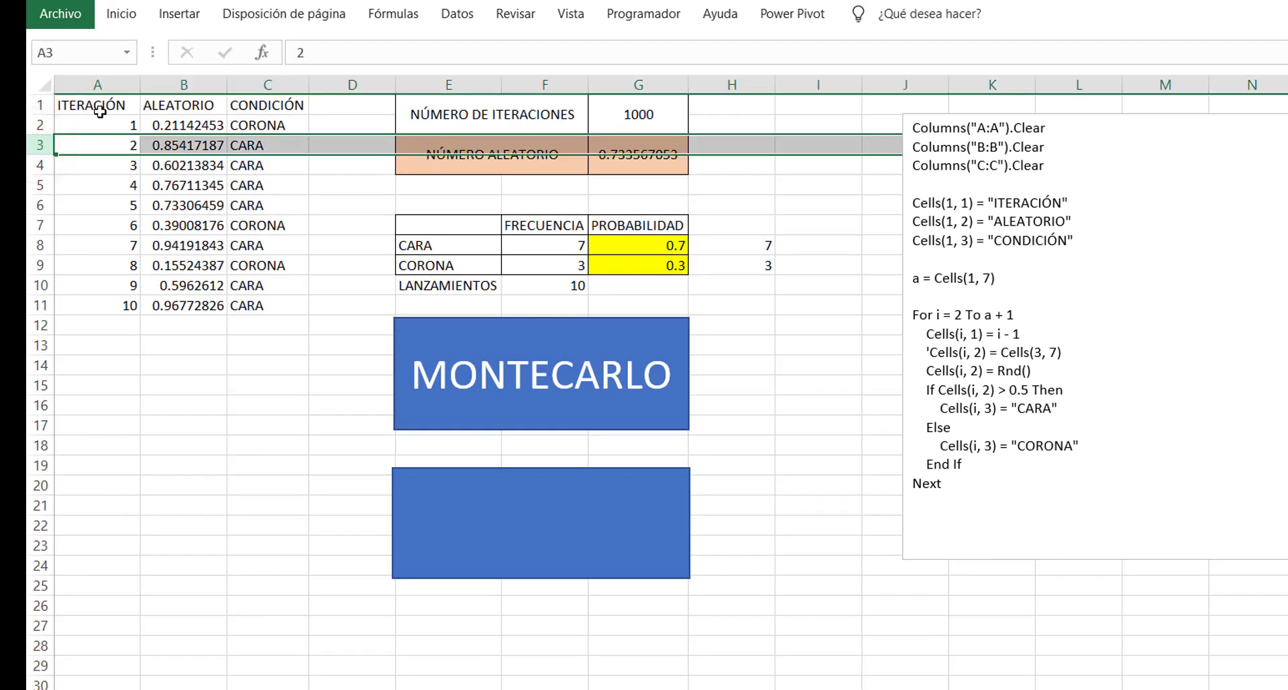
click(105, 84)
drag(105, 85, 627, 88)
click(637, 85)
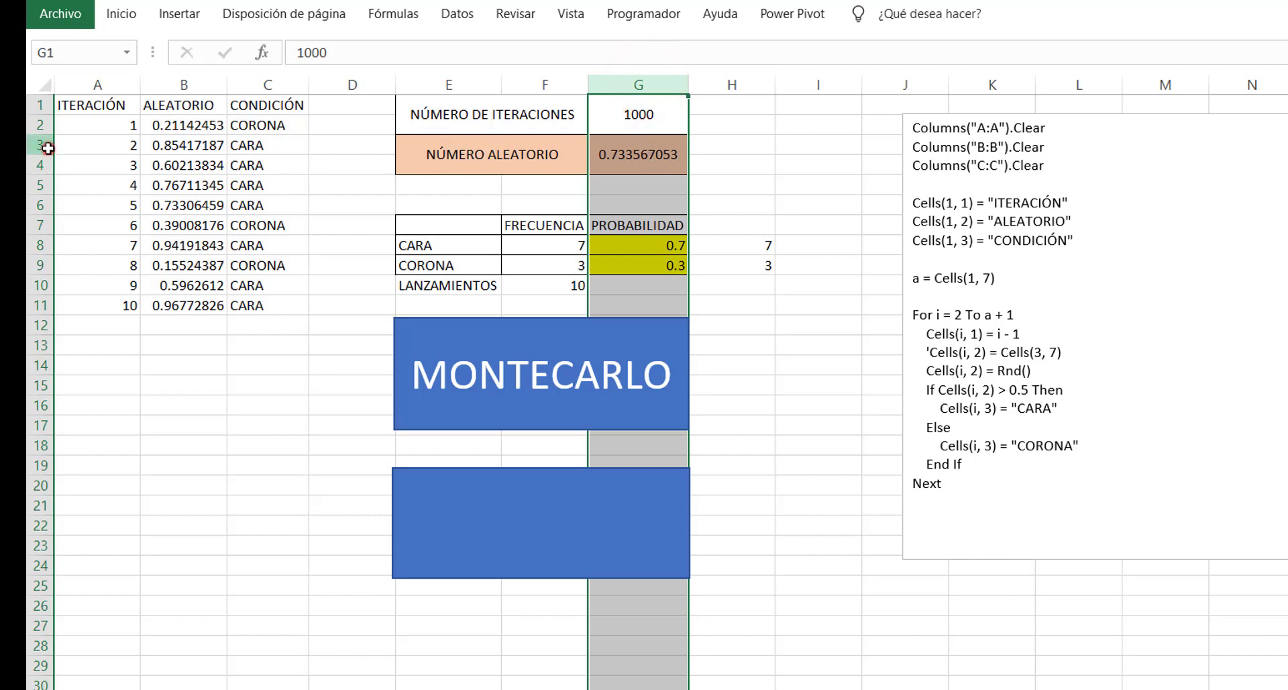
click(47, 147)
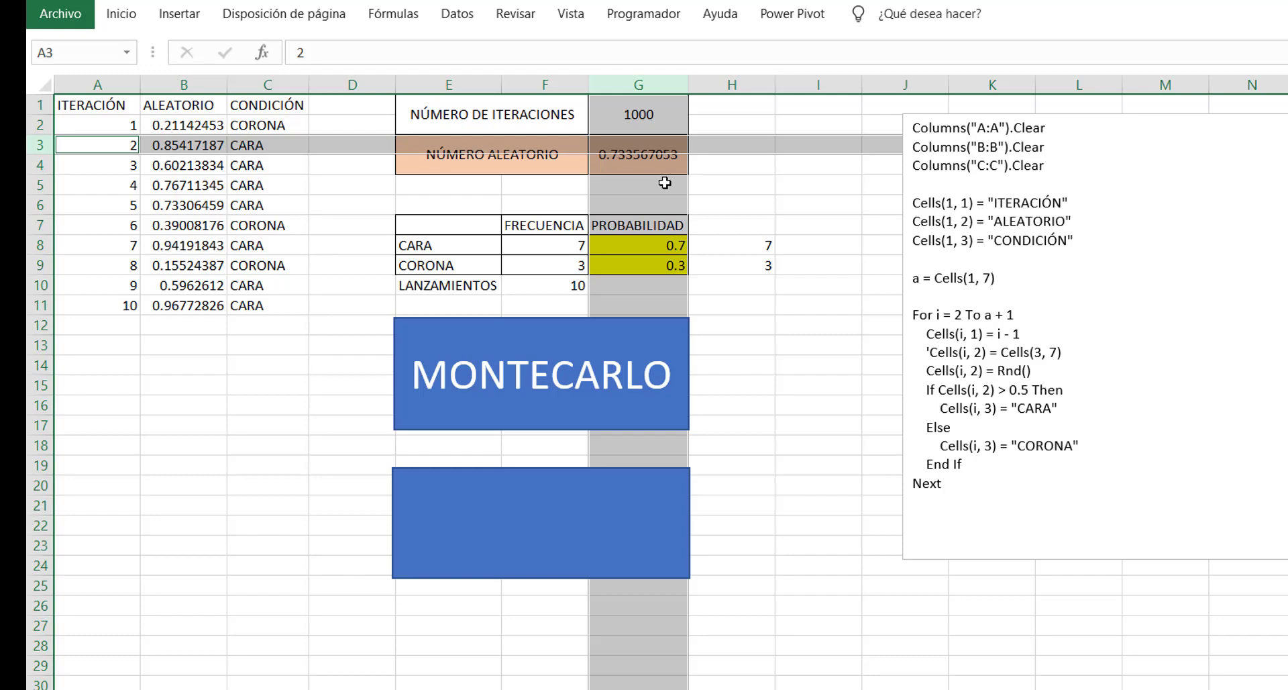
click(752, 178)
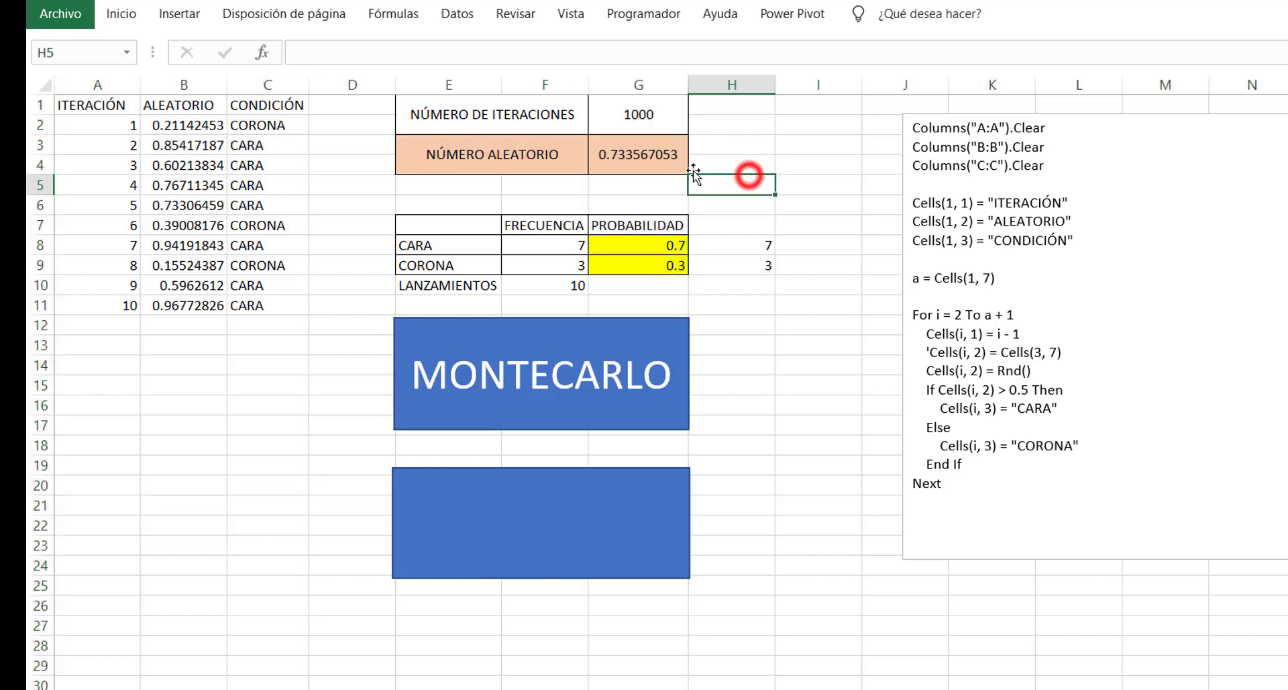
- Open the =ALEATORIO() formula in cell G3 and re-enter it as is to generate a new random number
click(651, 159)
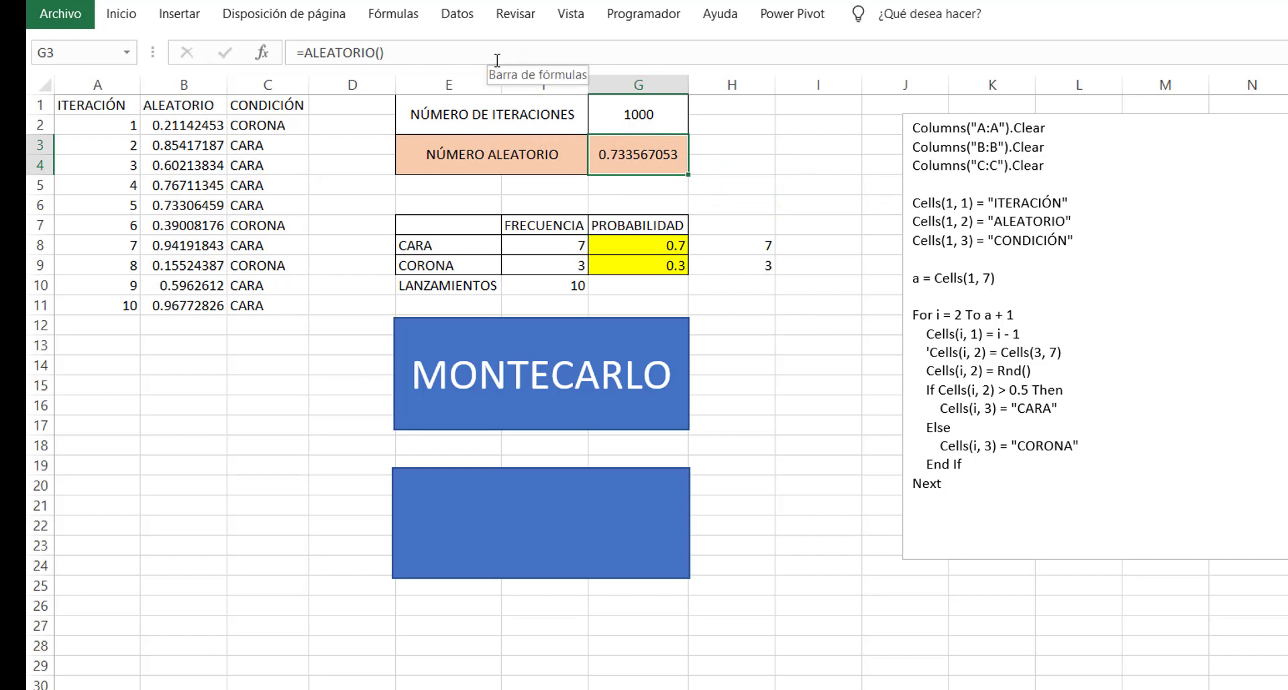
click(426, 51)
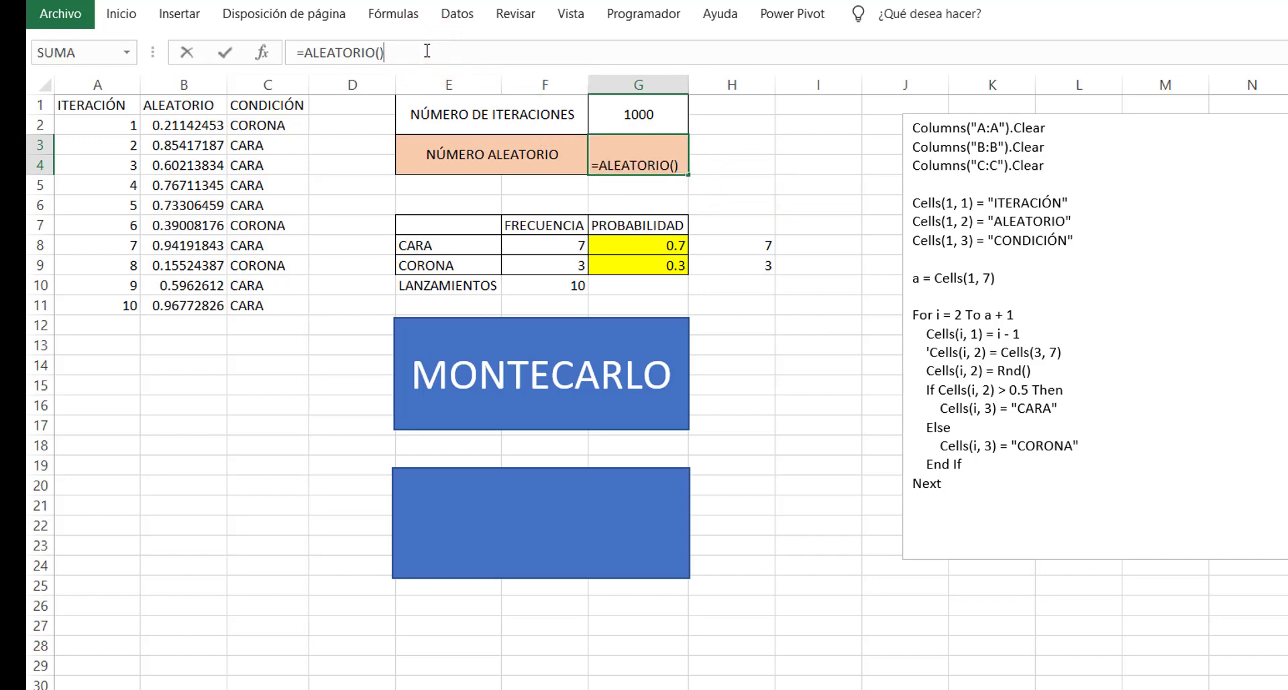
key(Return)
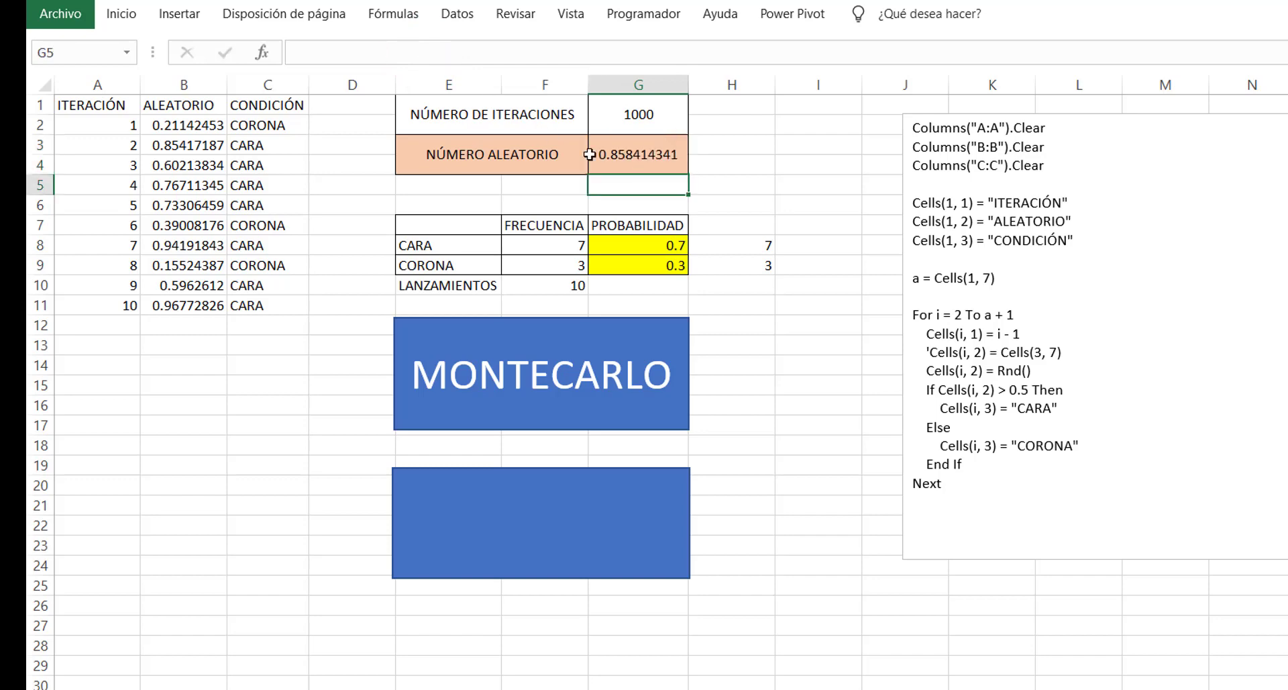
click(824, 163)
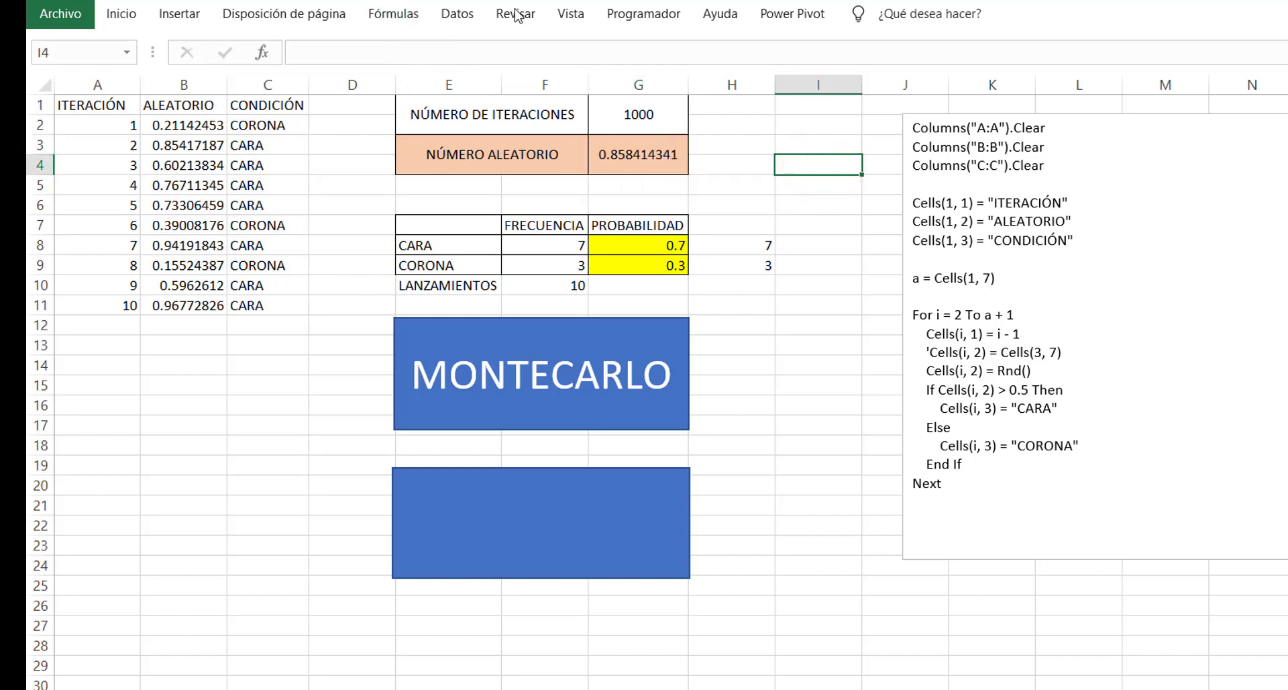
- Check which calculation option is active for the workbook and leave it as it is
click(458, 15)
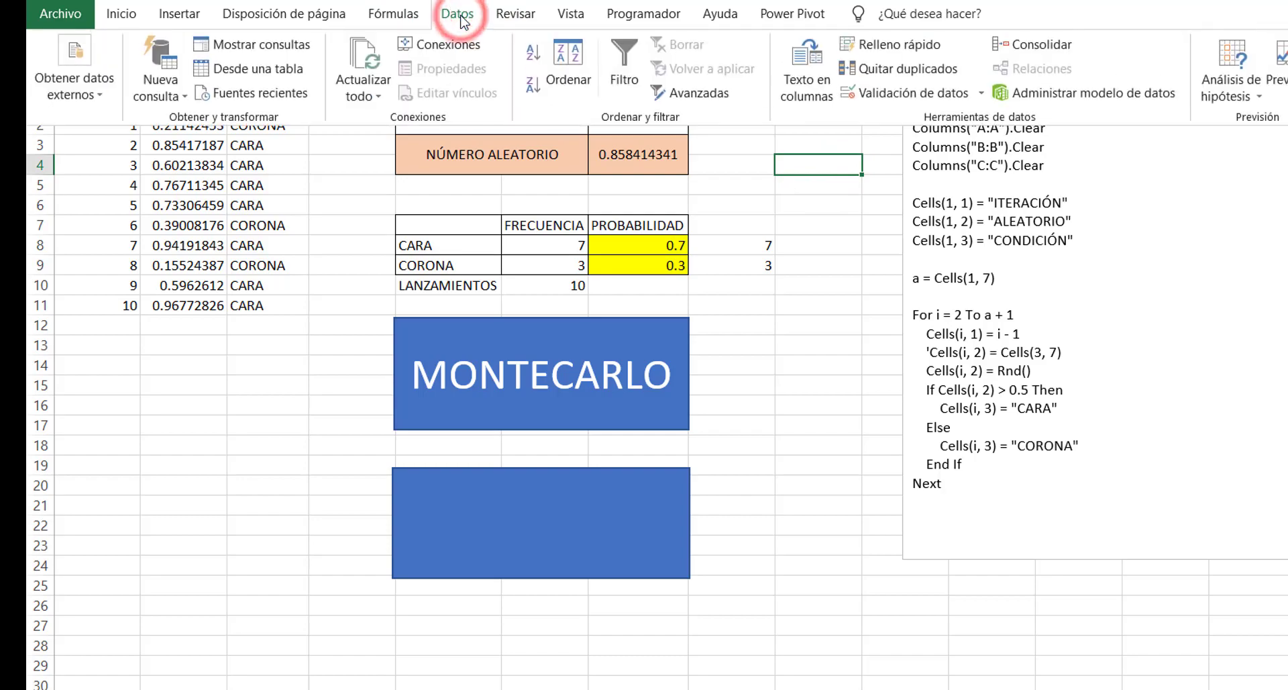
click(393, 13)
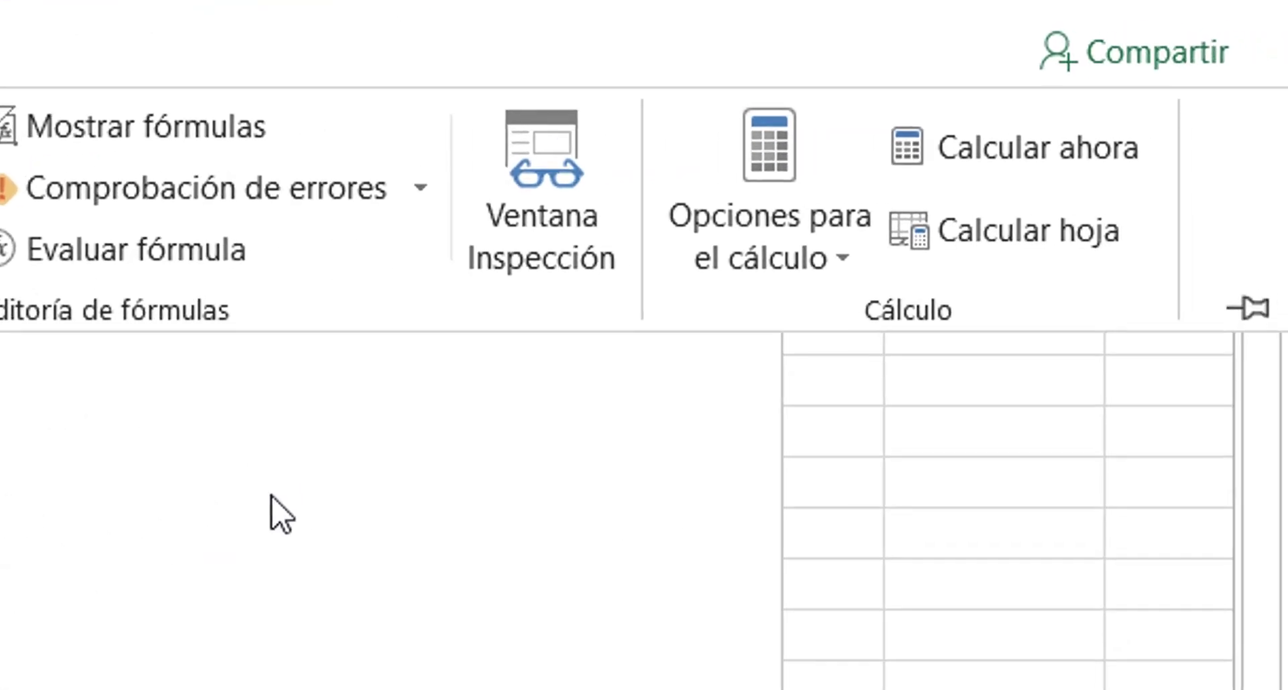
click(813, 275)
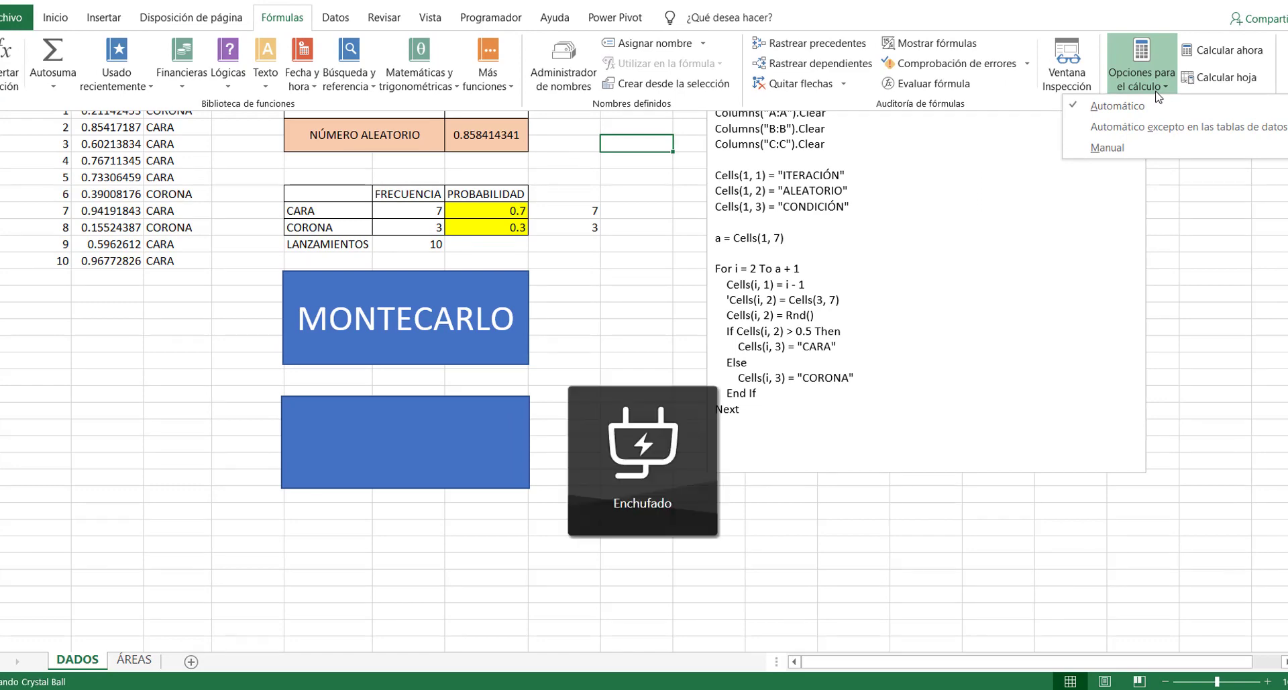
click(713, 261)
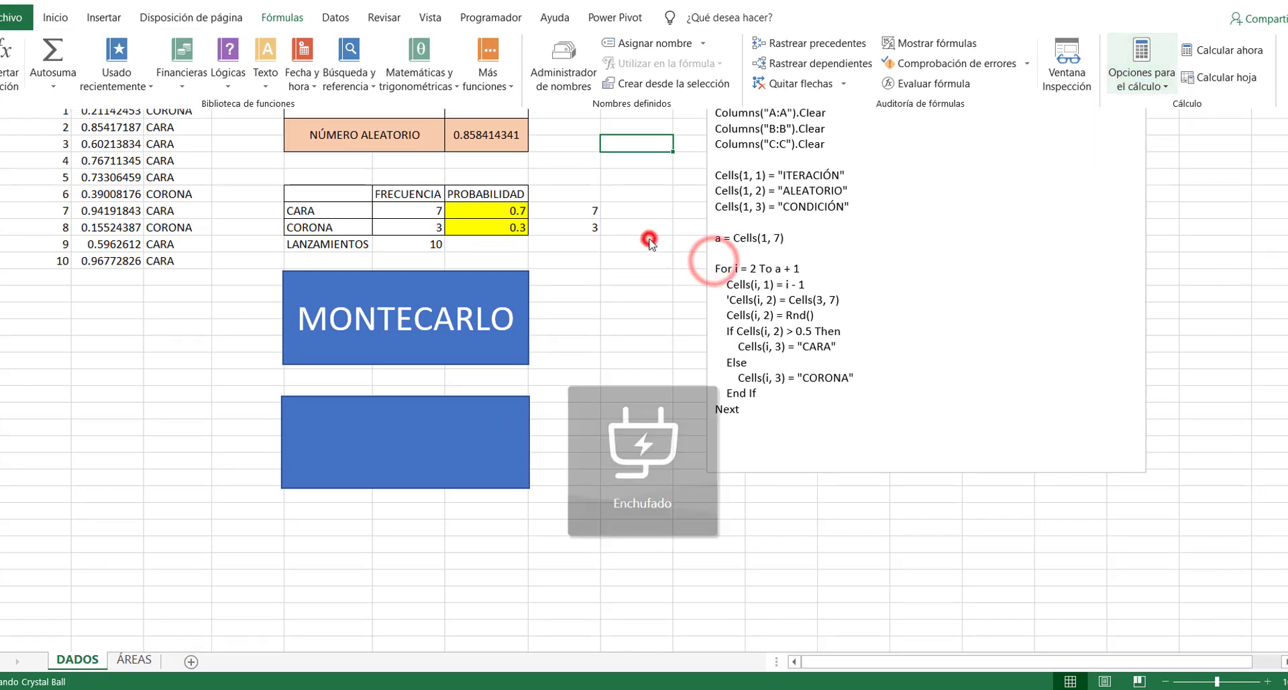
- Enter MONTECARLO in cell H3 and clear it again to demonstrate recalculation of the random number
click(583, 126)
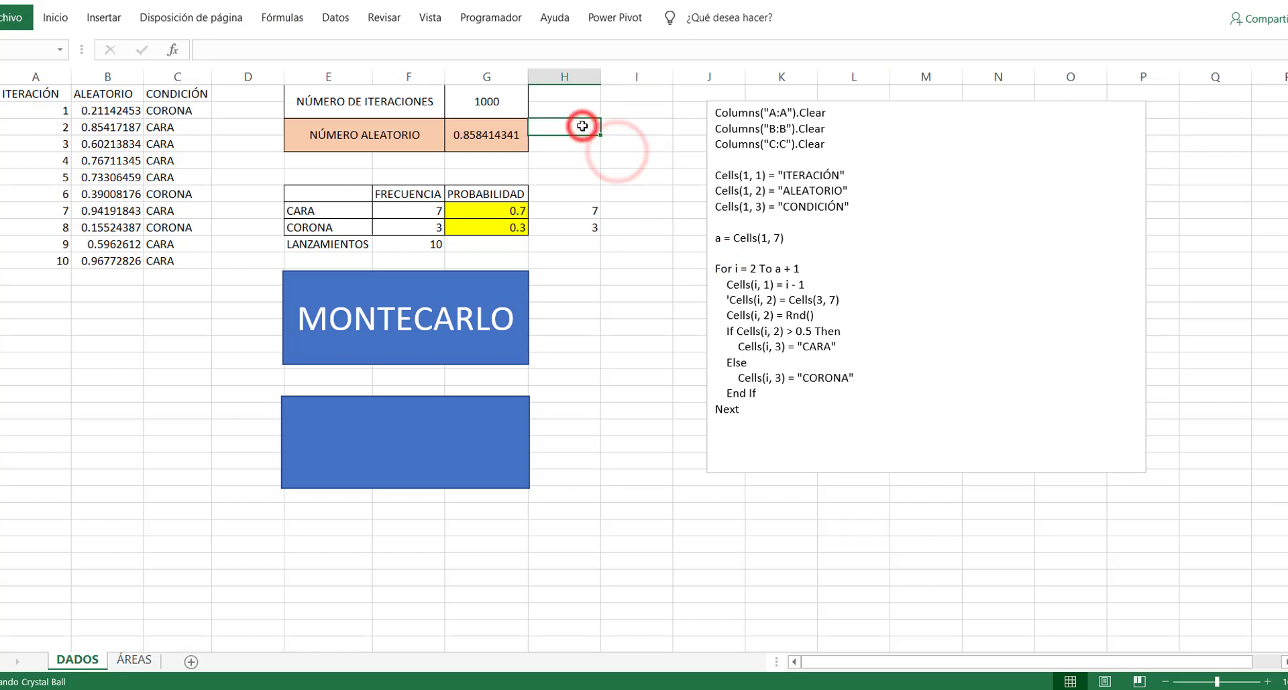
text(MONTE)
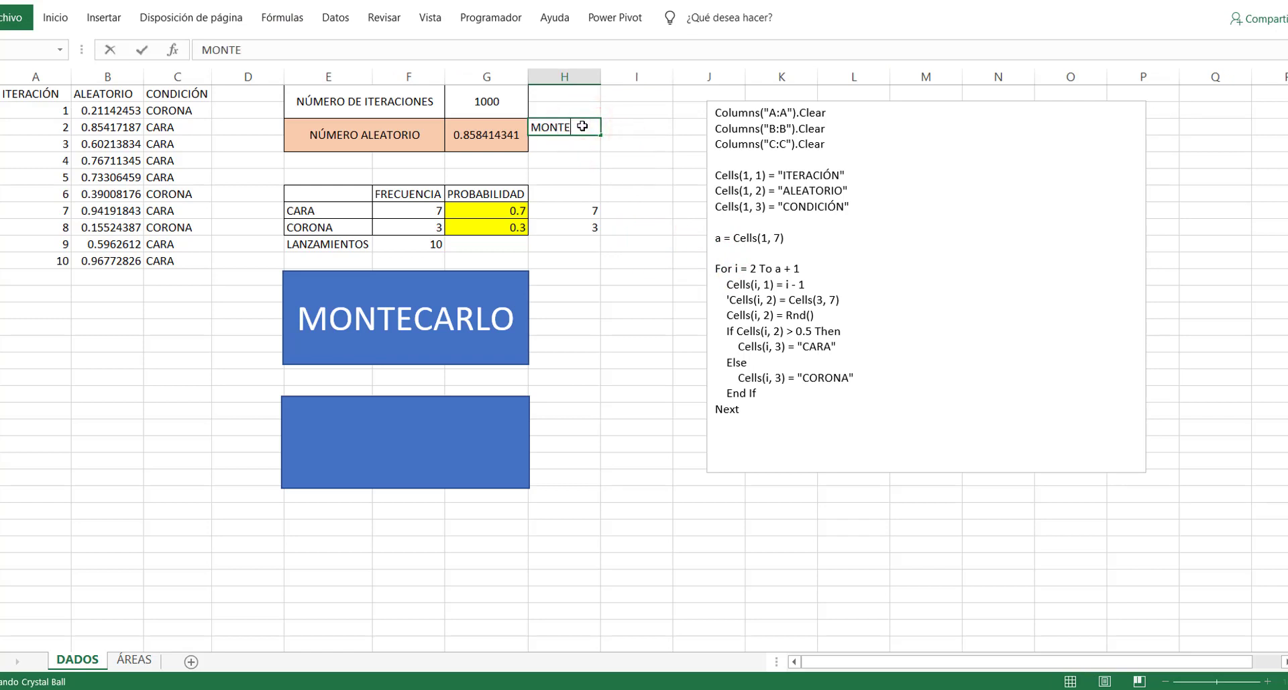
text(CARLO)
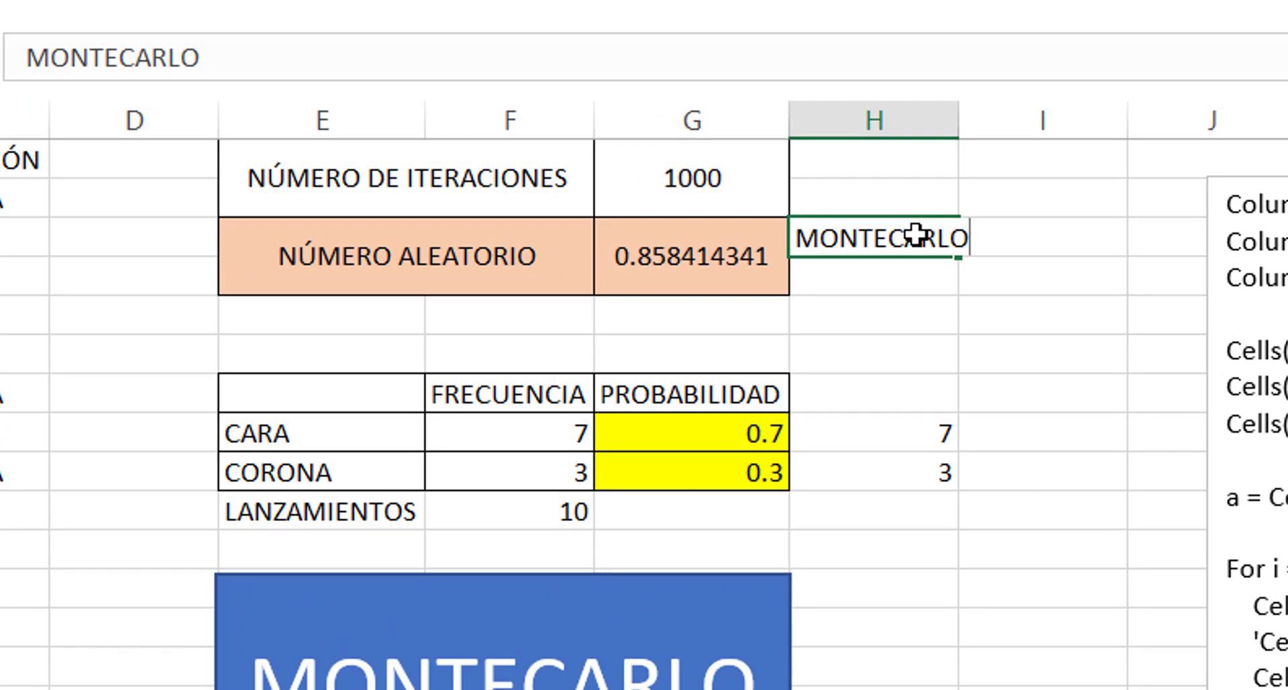
key(Return)
click(915, 234)
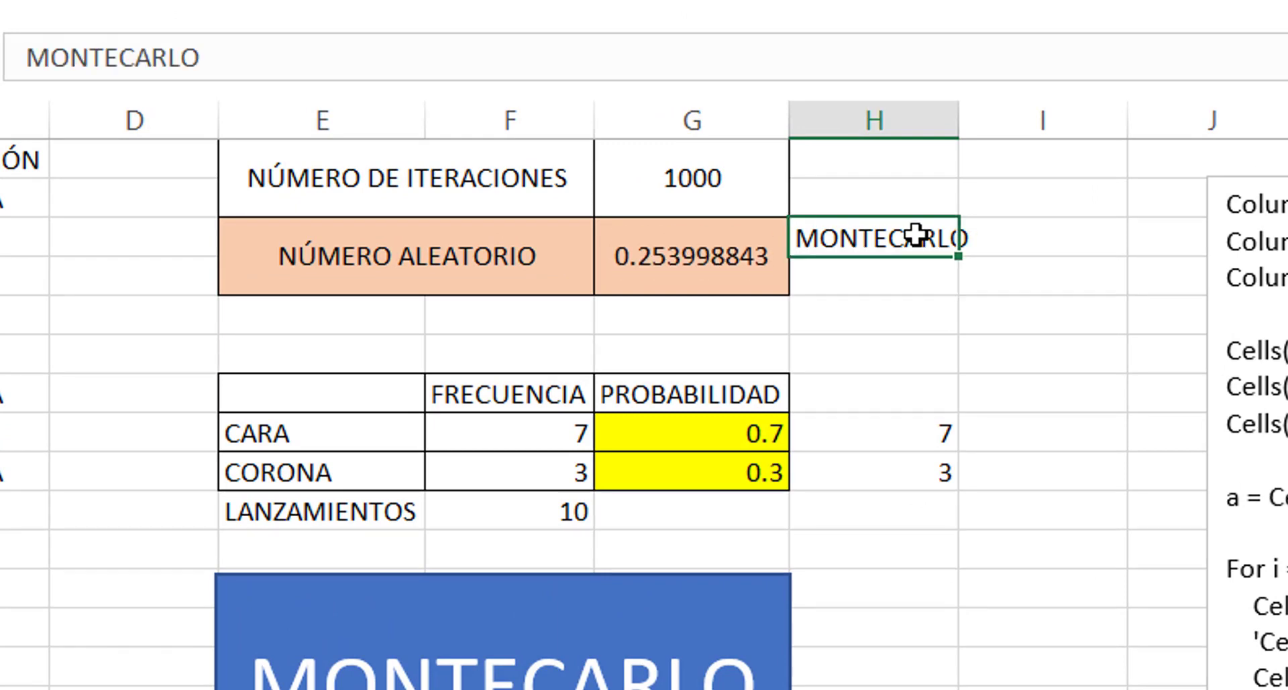
key(Delete)
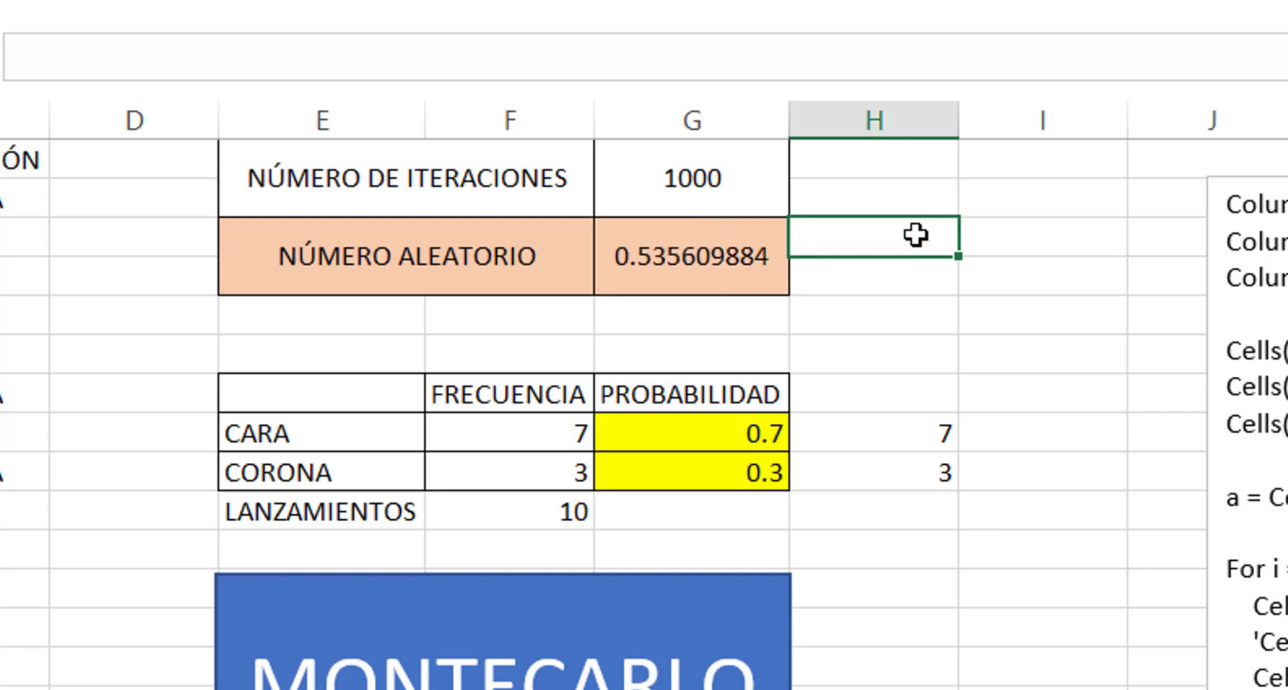
- Go through the ITERACIÓN list in column A down to the empty cell A12
key(Down)
key(Down)
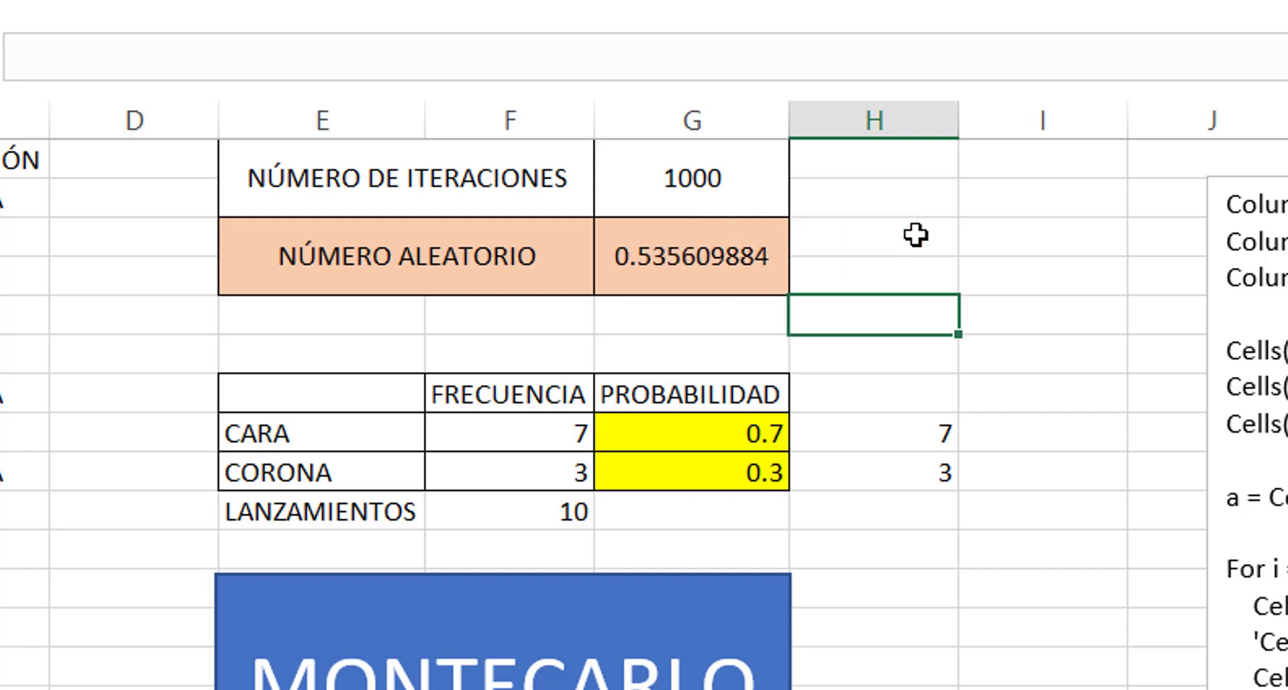
key(Left)
key(Left)
key(Left)
key(Left)
key(Left)
key(Left)
key(Left)
key(Down)
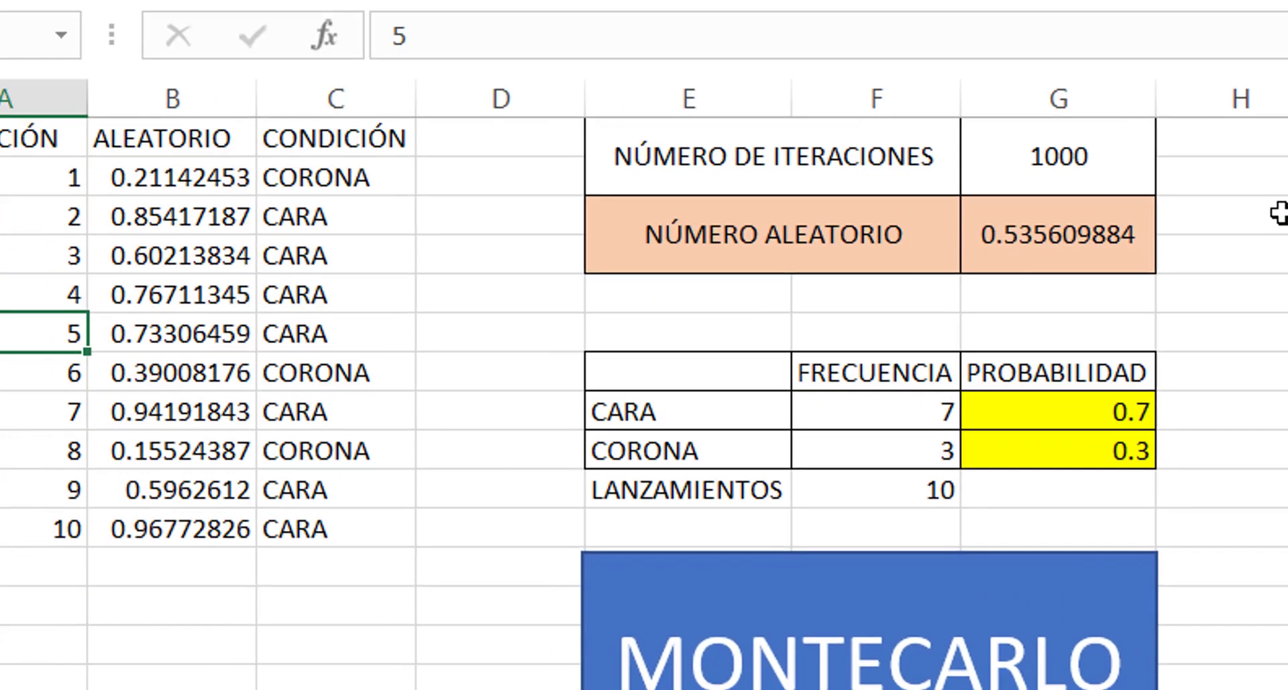
key(Down)
key(Down)
key(Down)
key(Down)
key(Down)
key(Down)
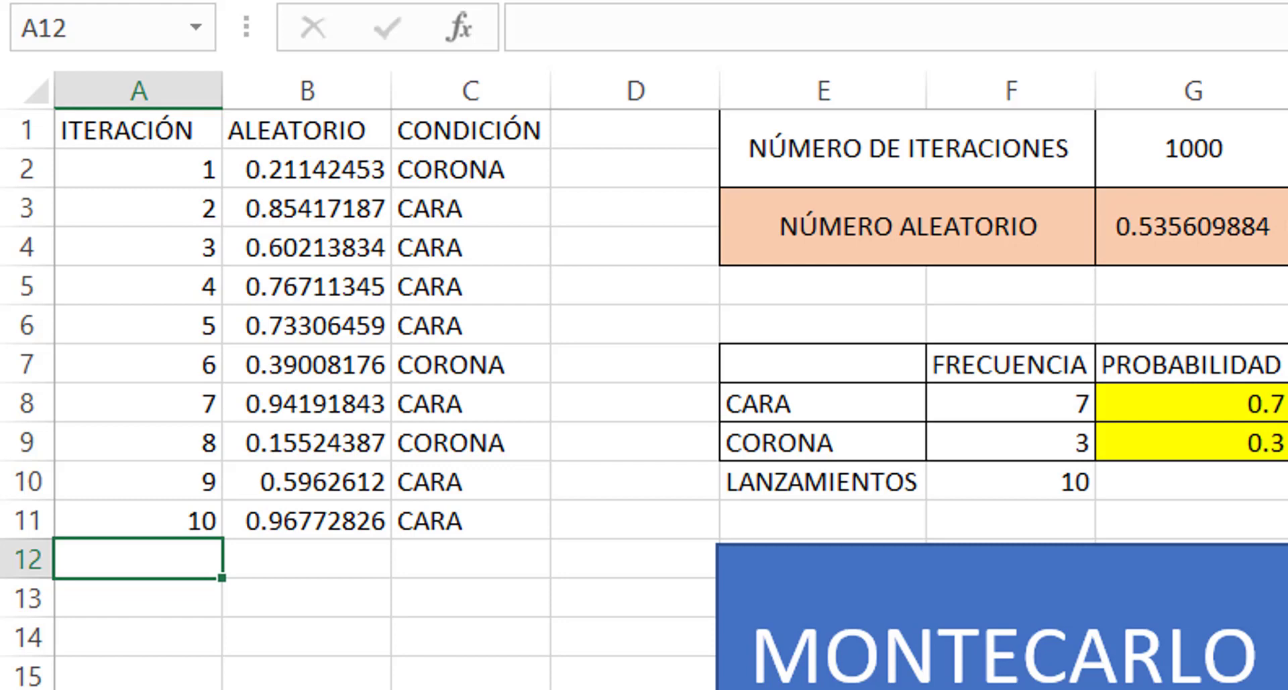
- Enter iteration 11 in A12 and copy the ALEATORIO value of iteration 8 from B9 into B12
text(11)
key(Tab)
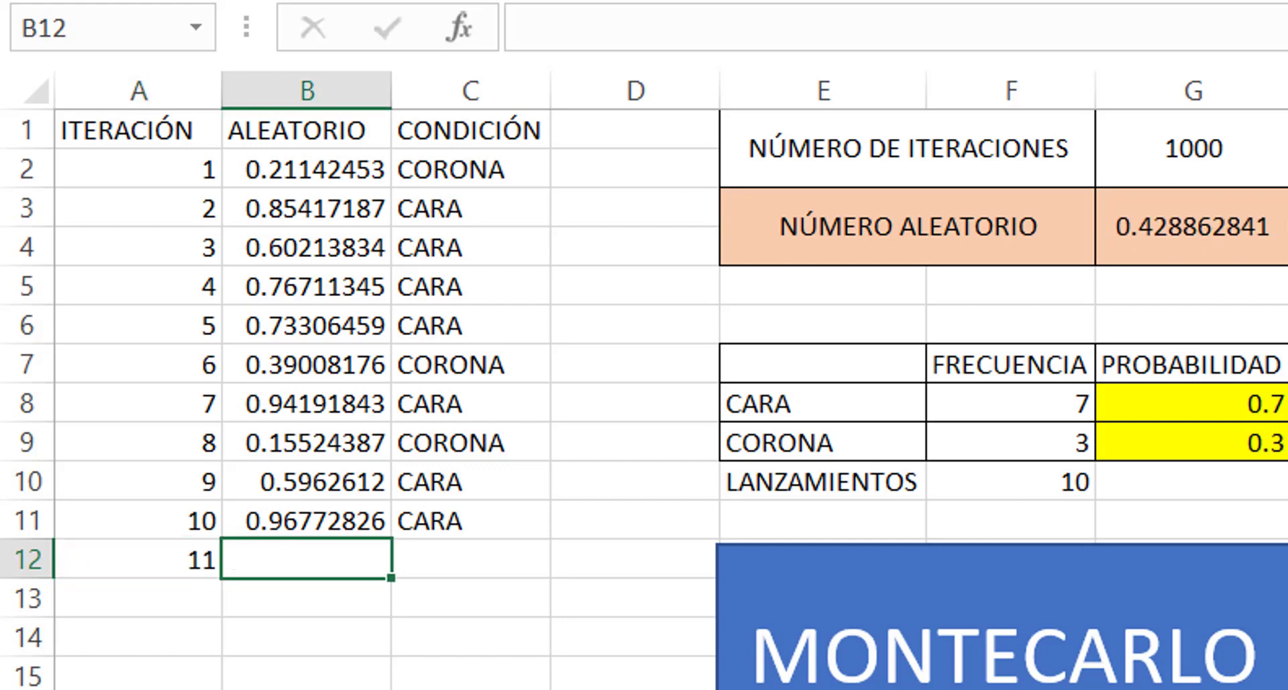
key(Up)
key(Up)
key(Up)
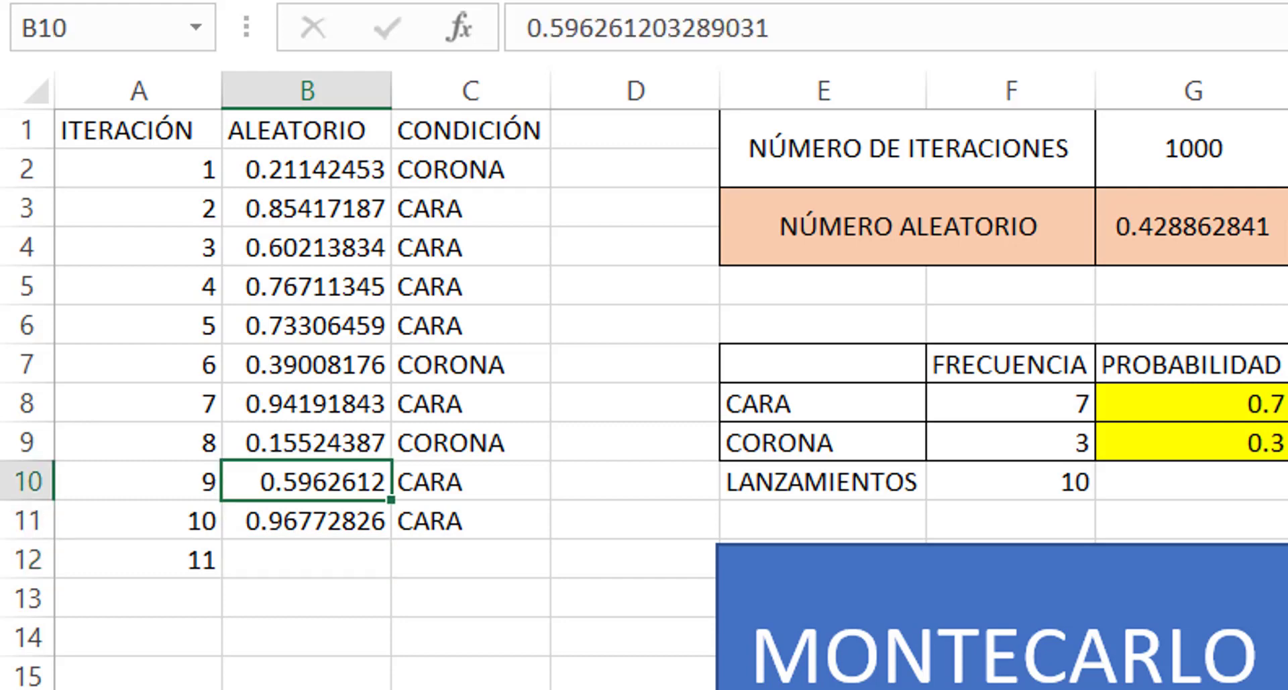
key(ctrl+c)
key(Down)
key(Down)
key(Down)
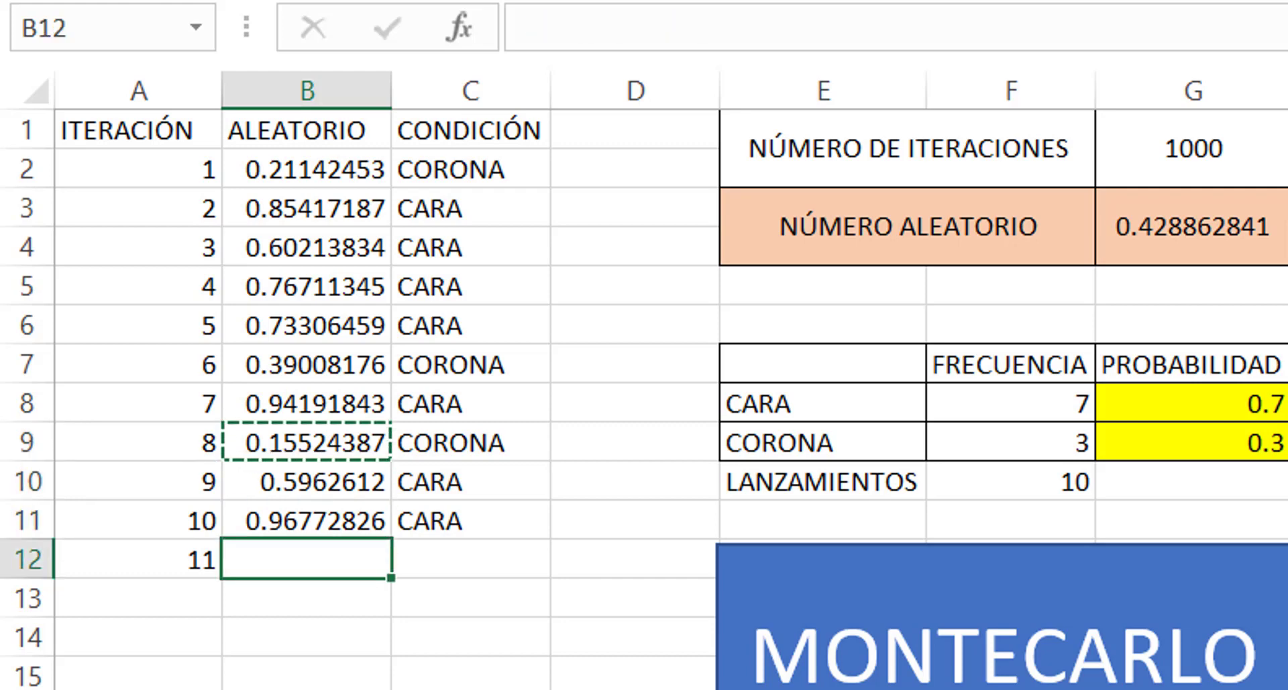
key(ctrl+v)
- Enter CORONA as the CONDICIÓN of iteration 11 in cell C12
key(Right)
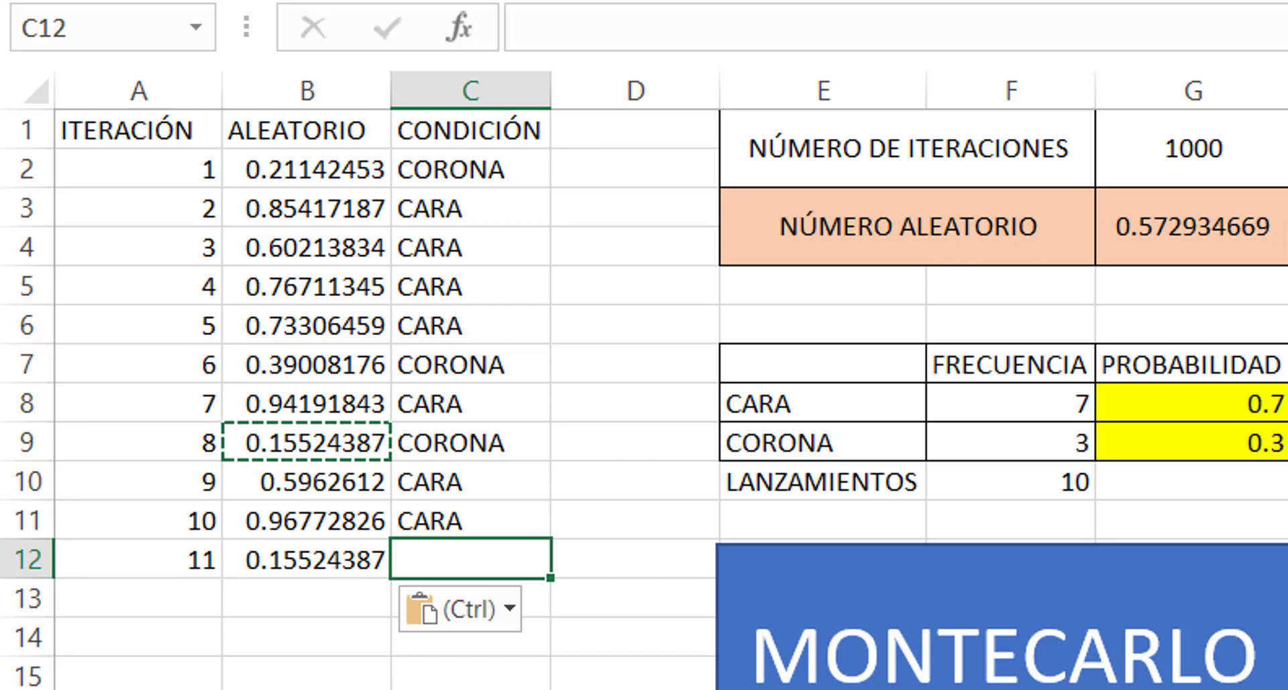
text(CORONA)
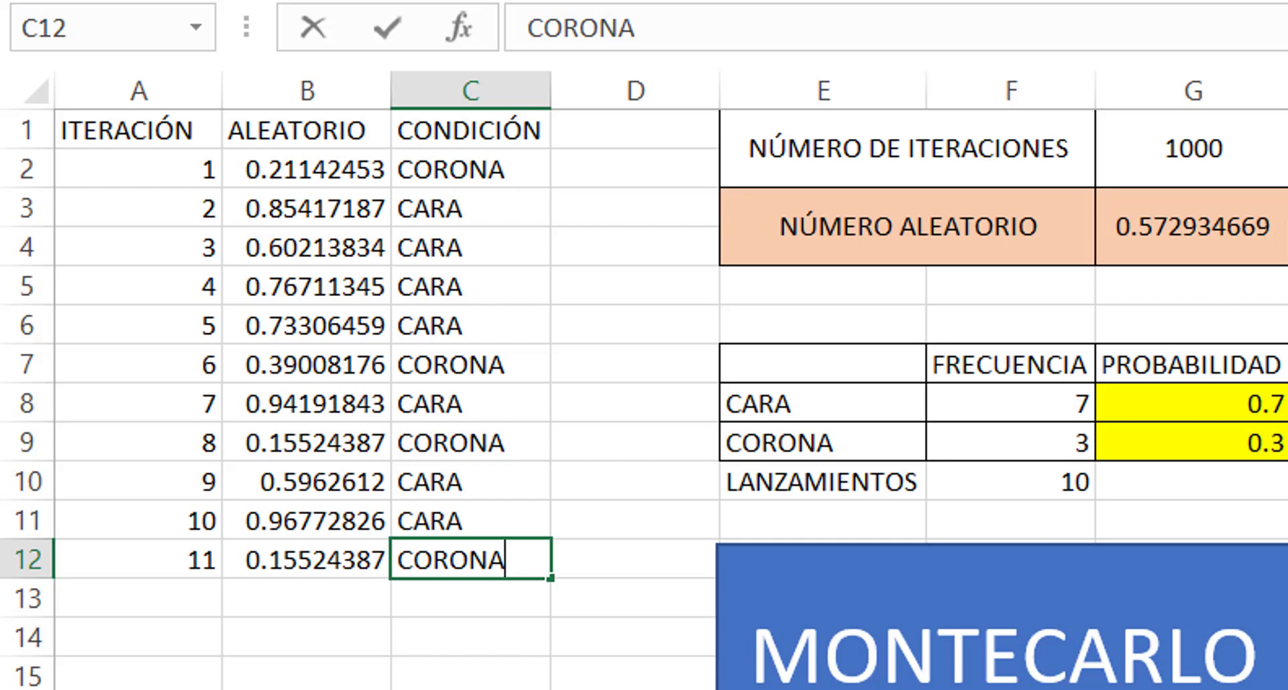
key(Return)
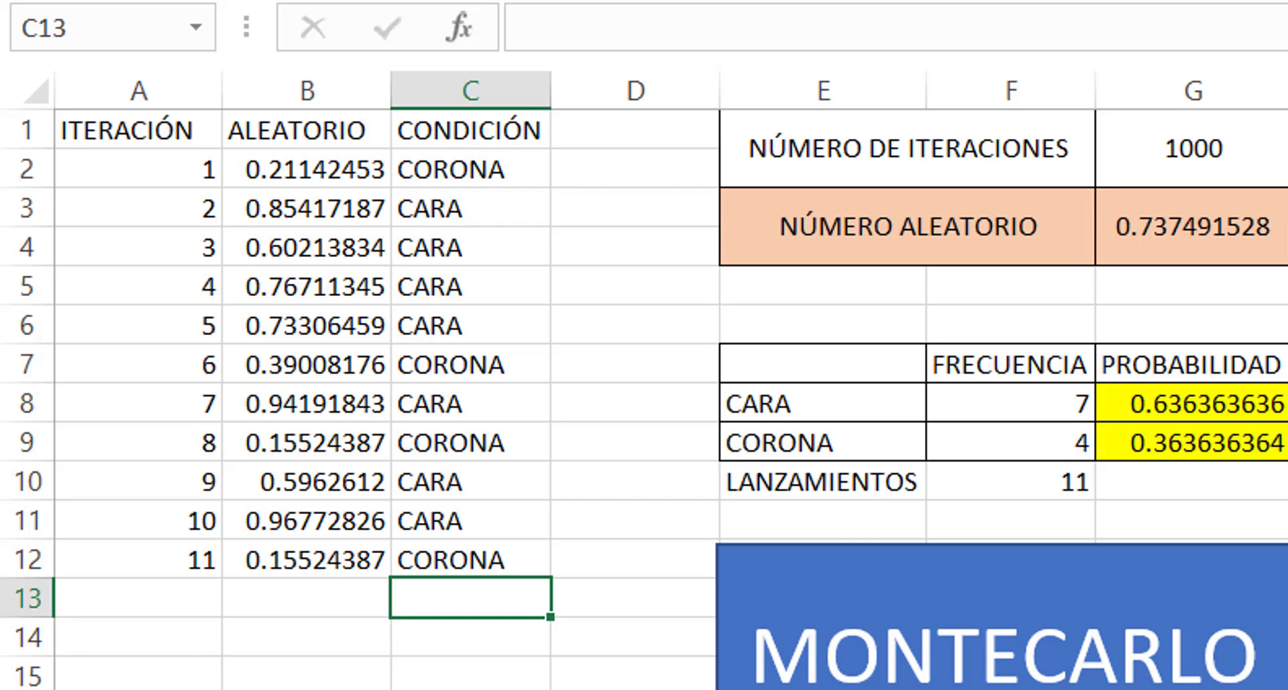
- Clear the contents of cells H7:H11 beside the frequency and probability table
click(1287, 559)
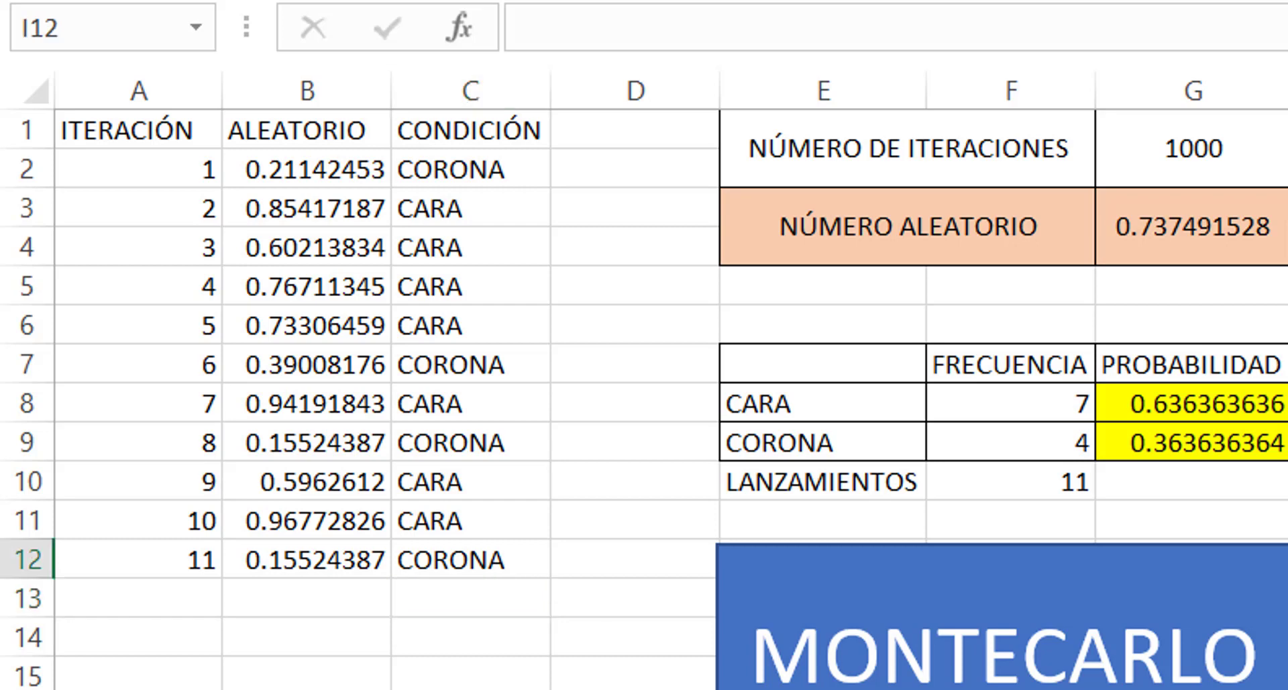
drag(1287, 364, 1287, 521)
key(Delete)
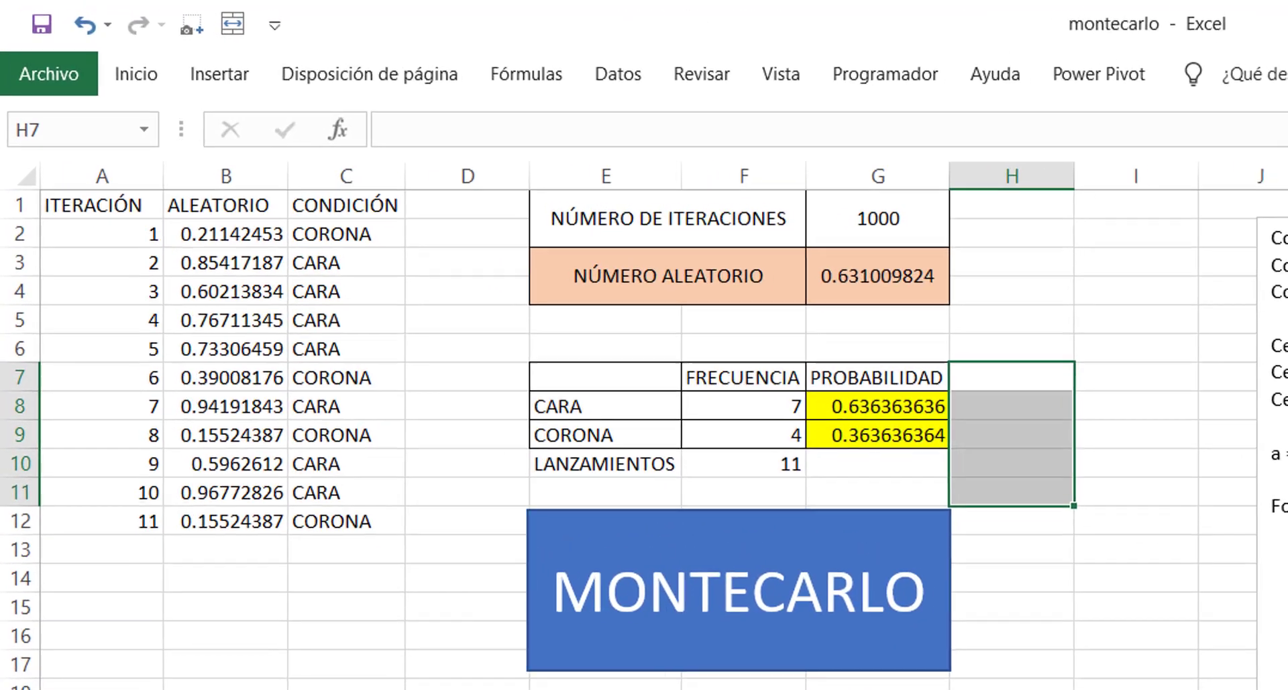
click(1134, 554)
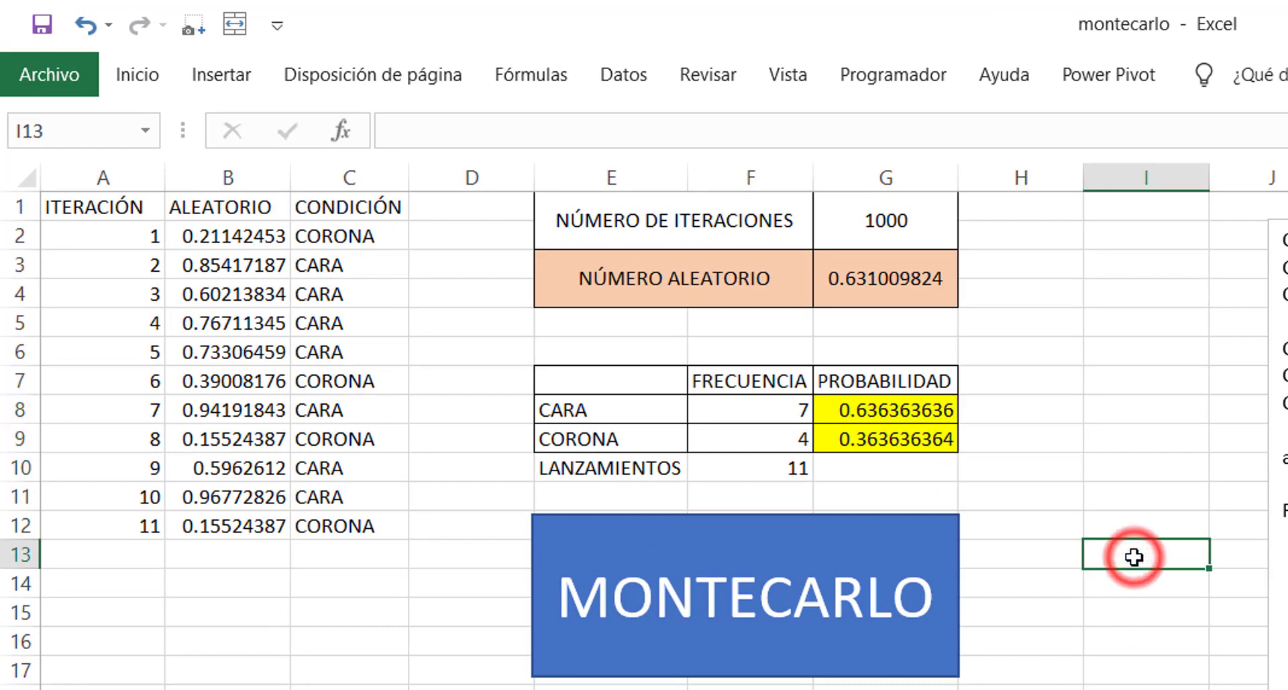
- Set NÚMERO DE ITERACIONES in G1 to 300 and run the MONTECARLO macro
click(907, 221)
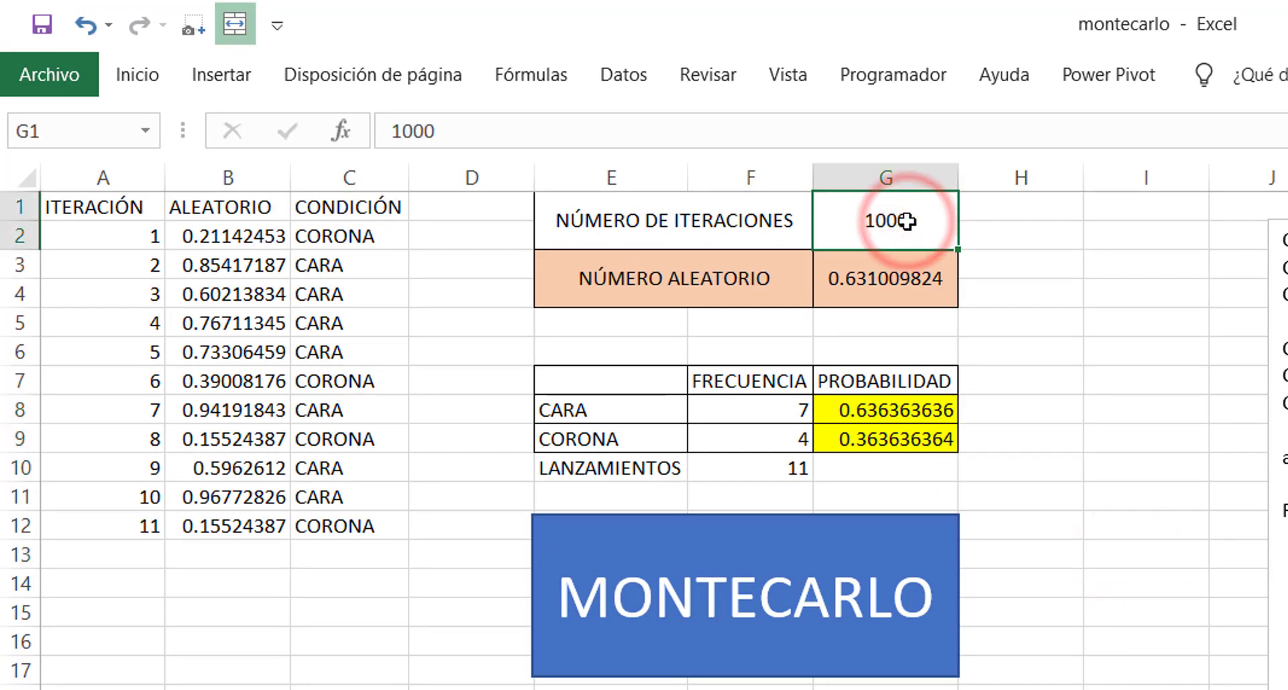
text(300)
click(1052, 330)
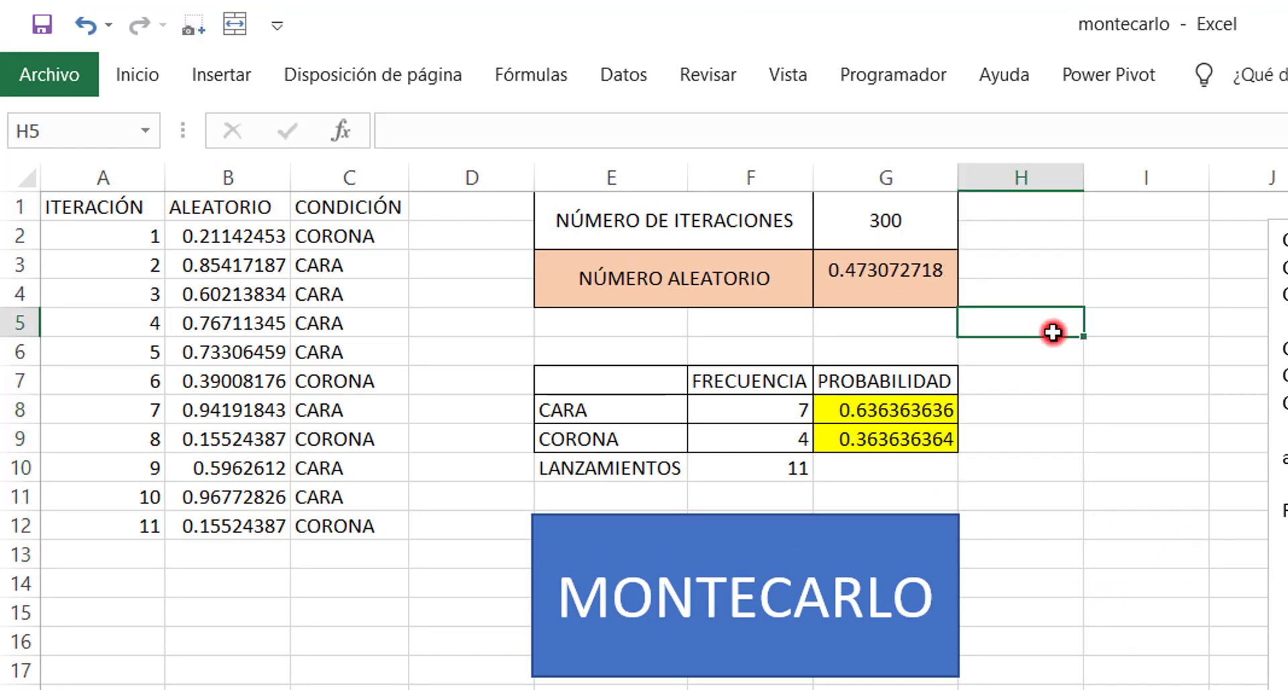
click(917, 561)
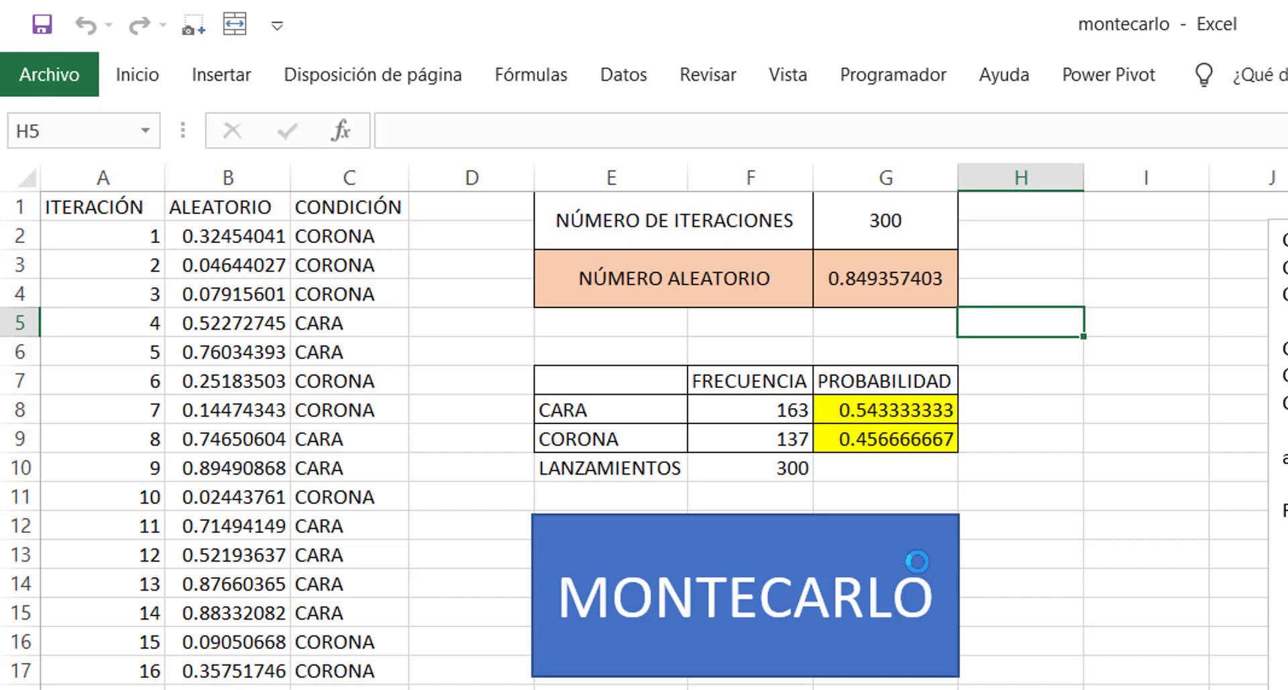
- Set NÚMERO DE ITERACIONES to 500 and run the MONTECARLO macro twice
click(880, 238)
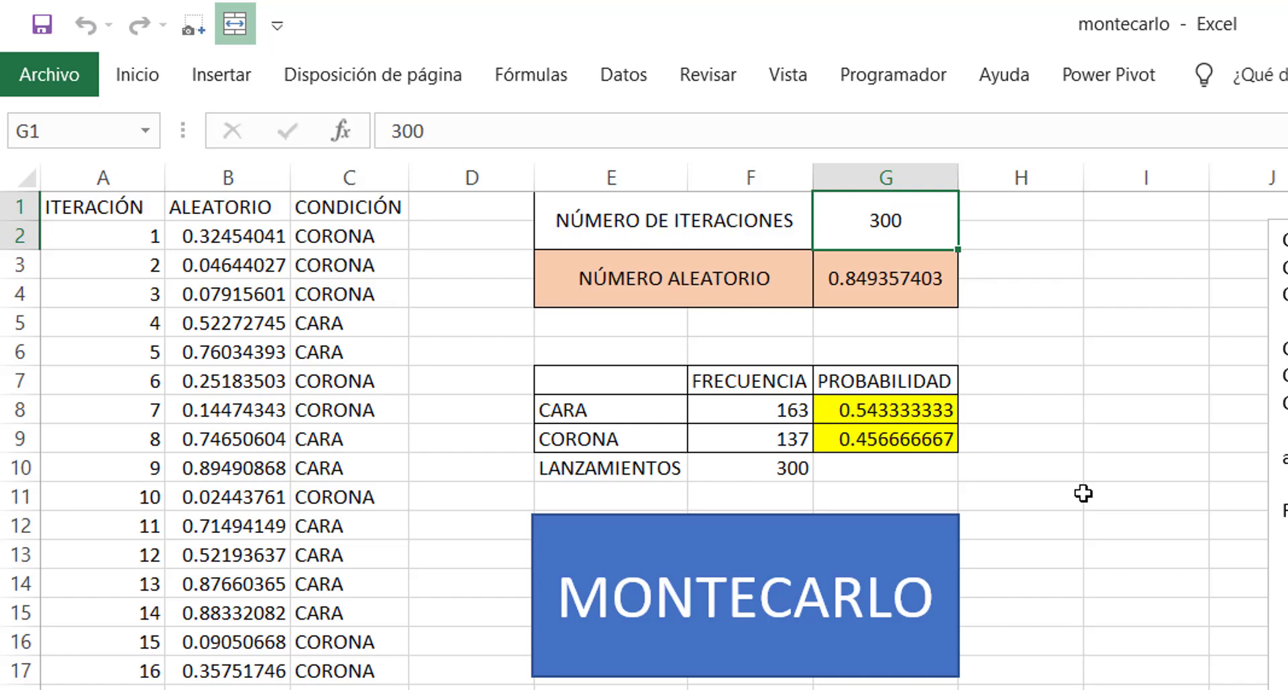
text(500)
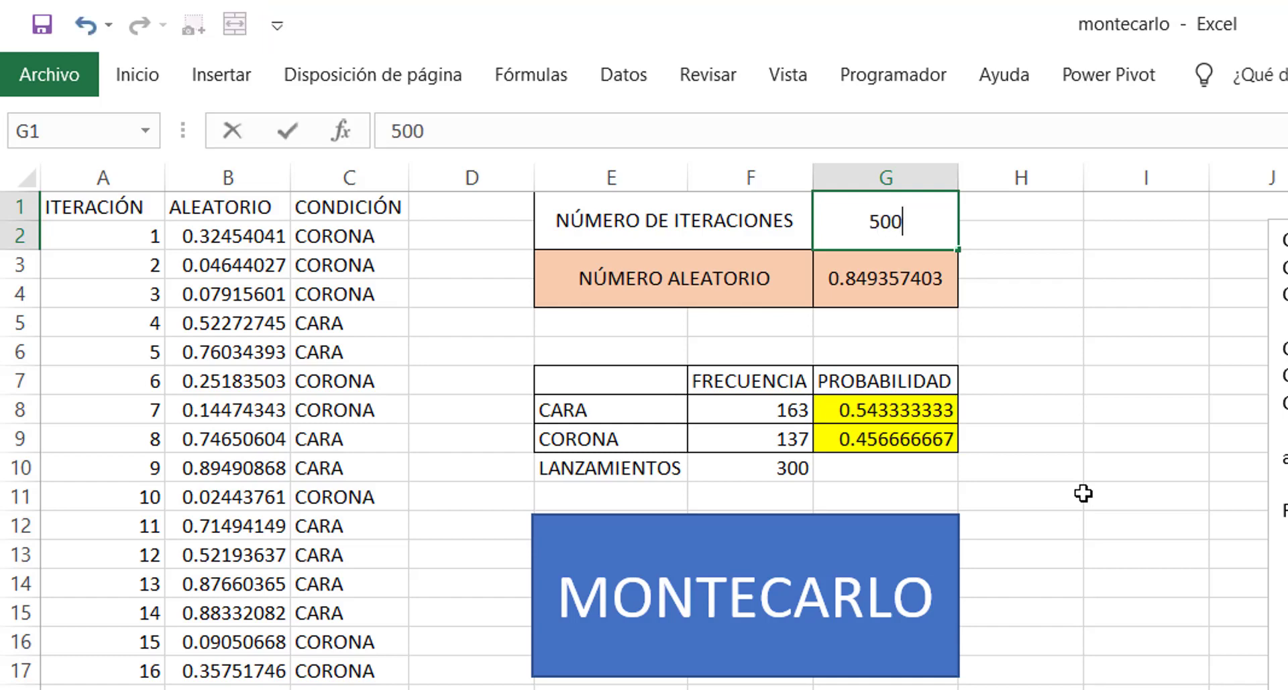
key(Return)
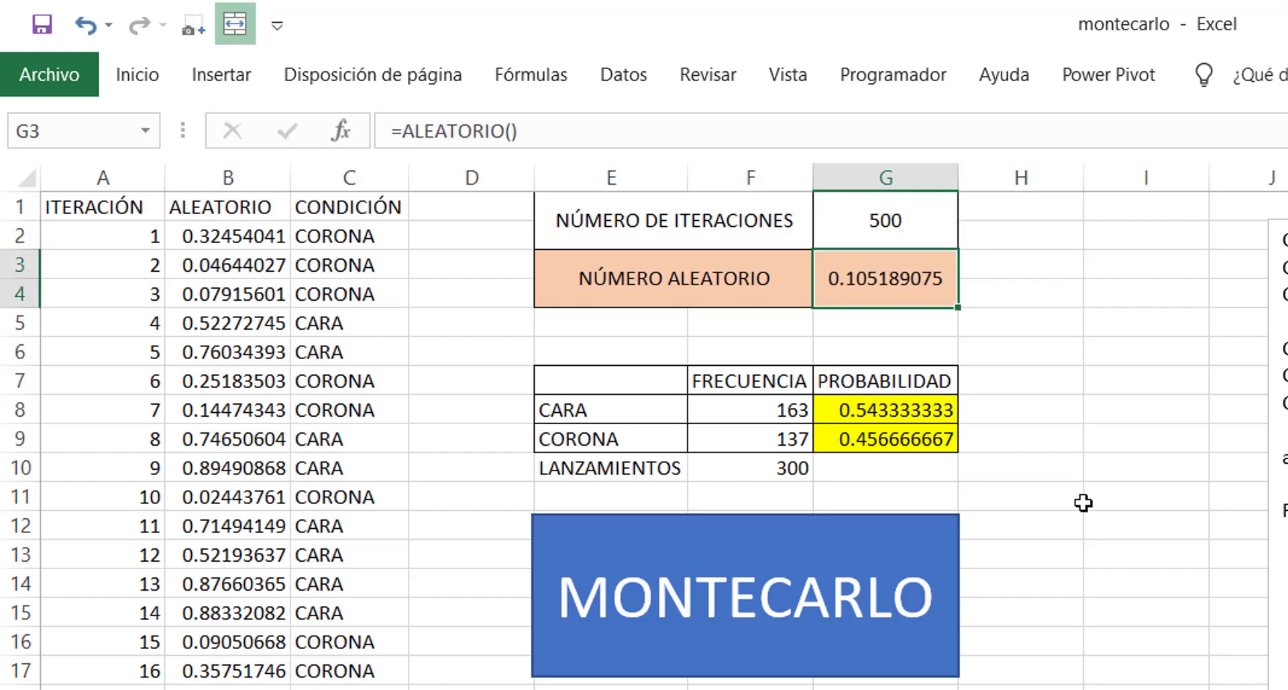
click(911, 583)
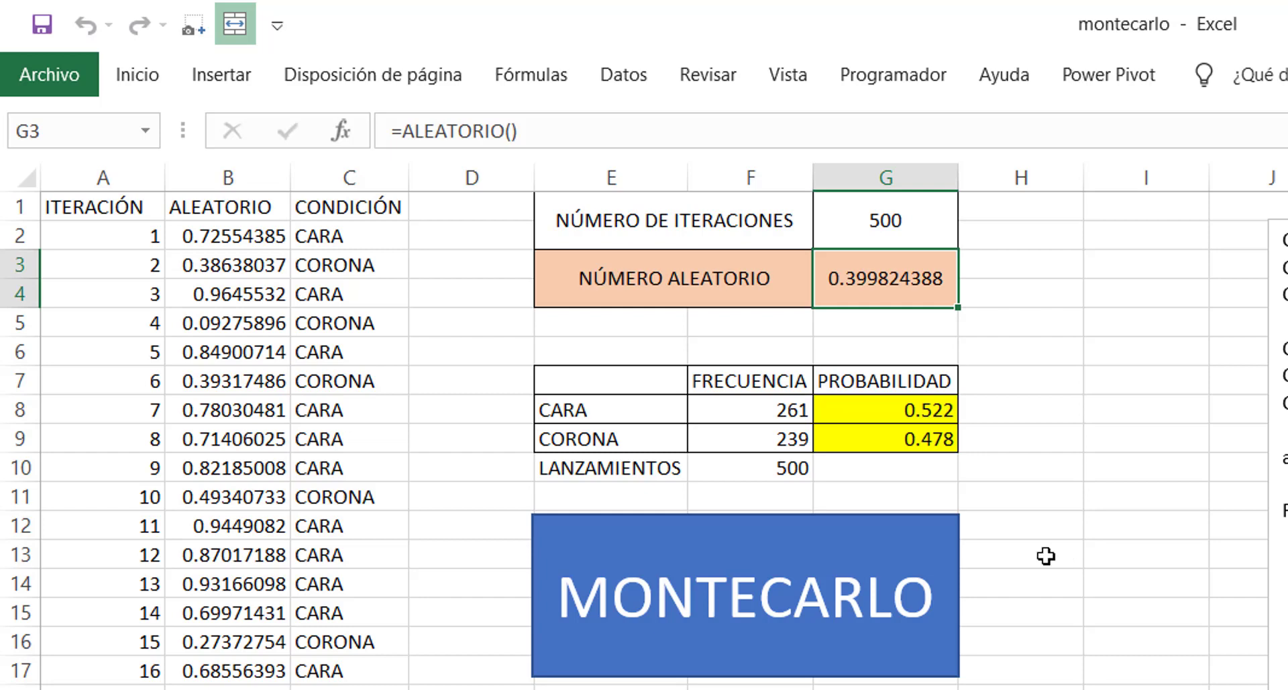
click(880, 571)
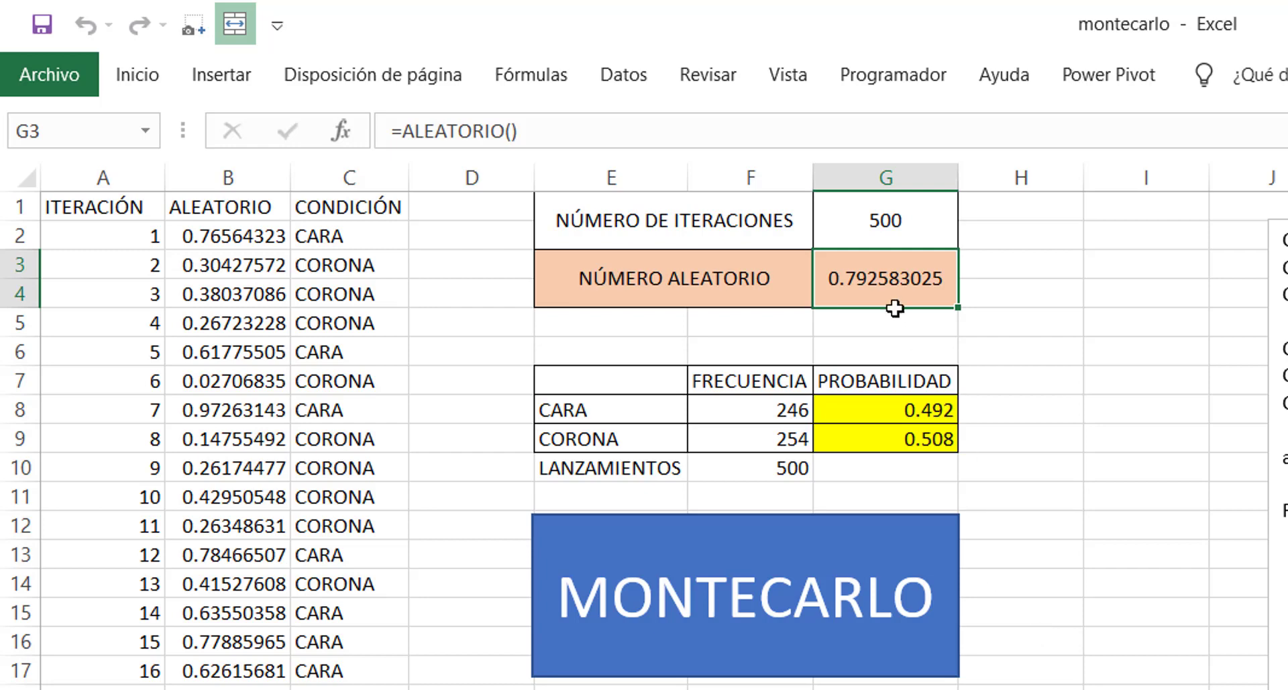
- Set NÚMERO DE ITERACIONES to 1500 and run the MONTECARLO simulation again
click(888, 203)
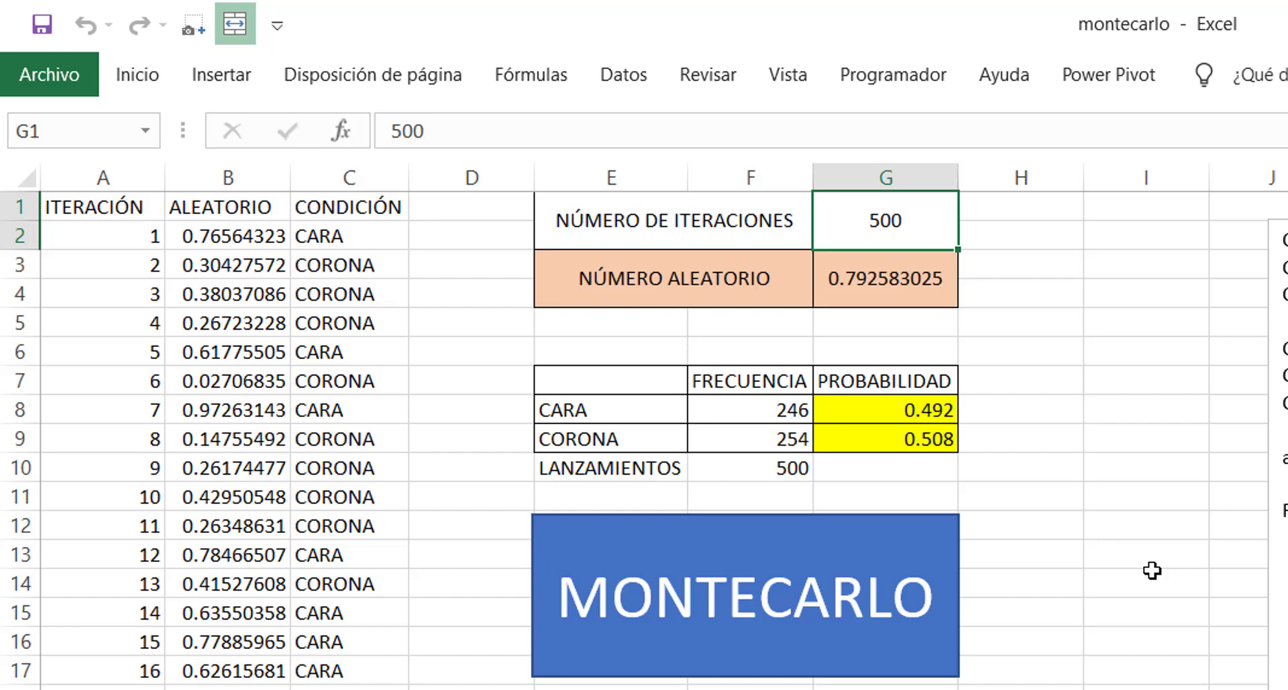
text(1500)
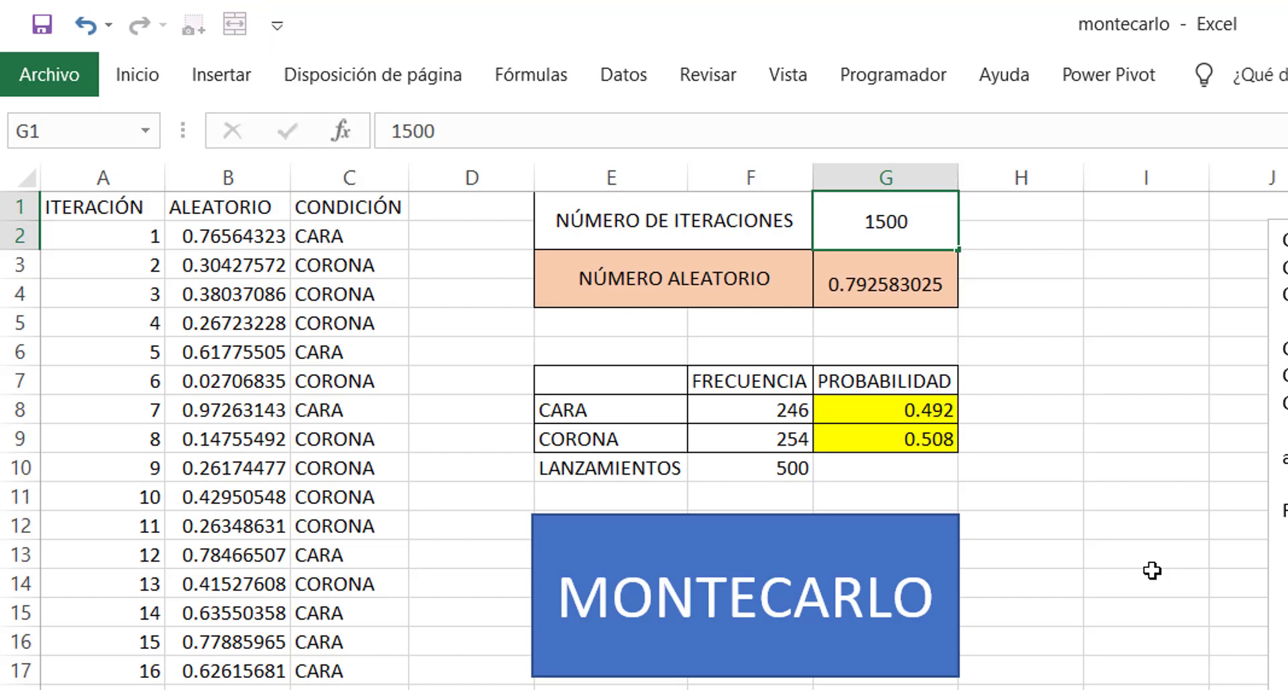
key(Return)
click(926, 604)
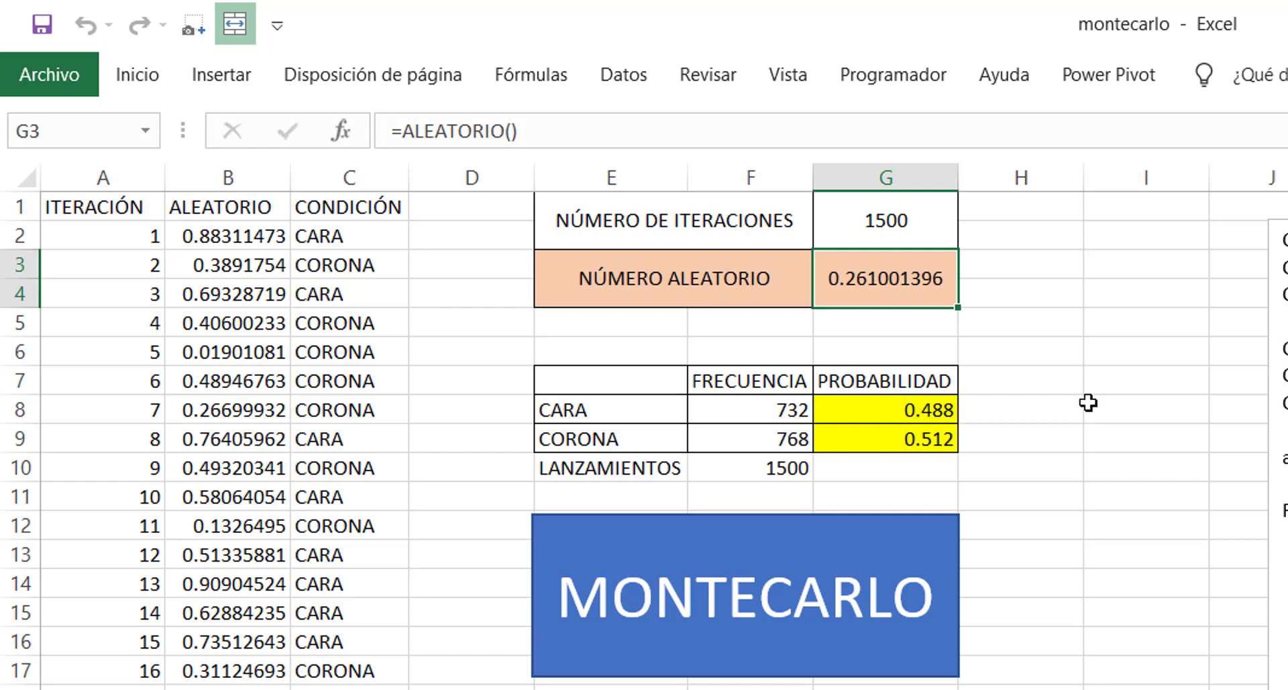
- Set NÚMERO DE ITERACIONES to 3000 and start the MONTECARLO simulation
click(900, 222)
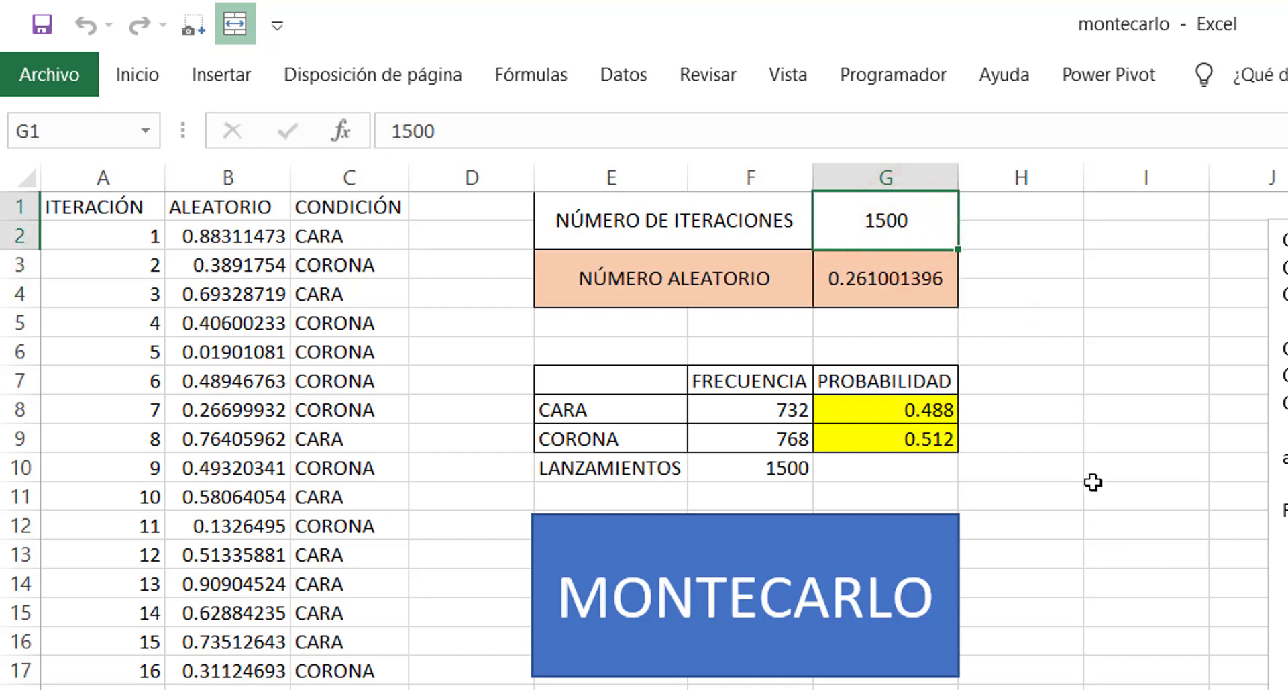
text(3000)
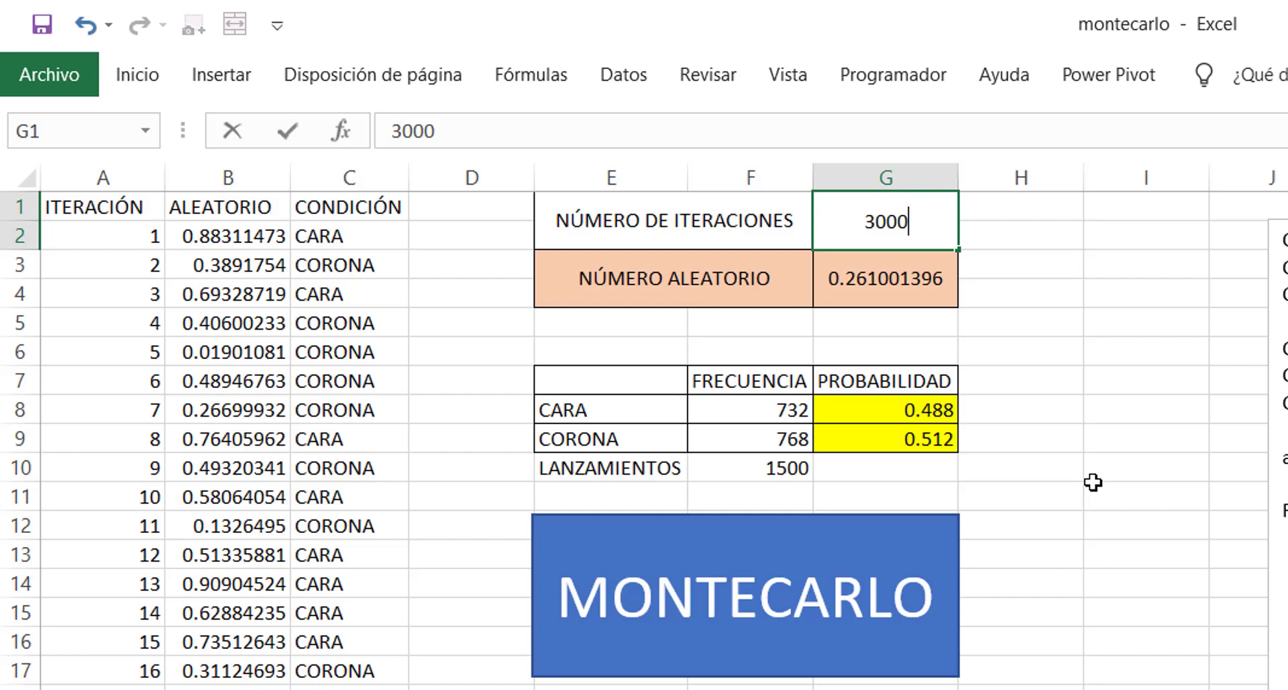
key(Return)
click(1093, 482)
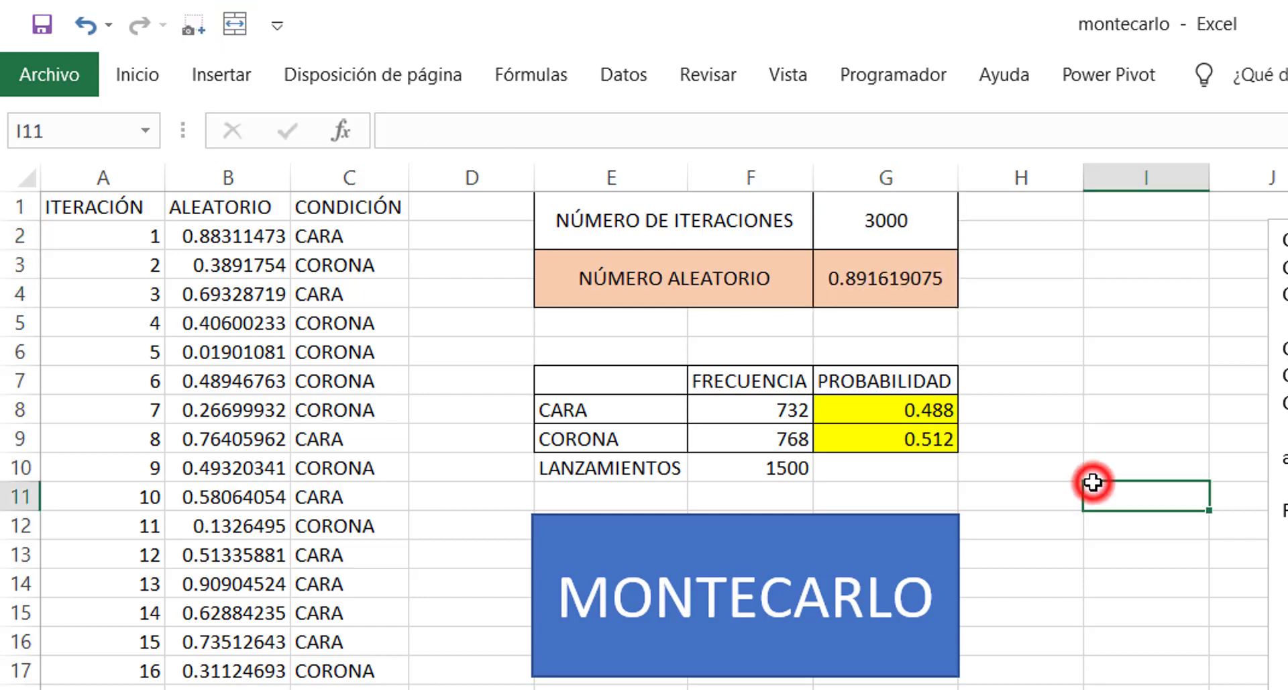
click(905, 567)
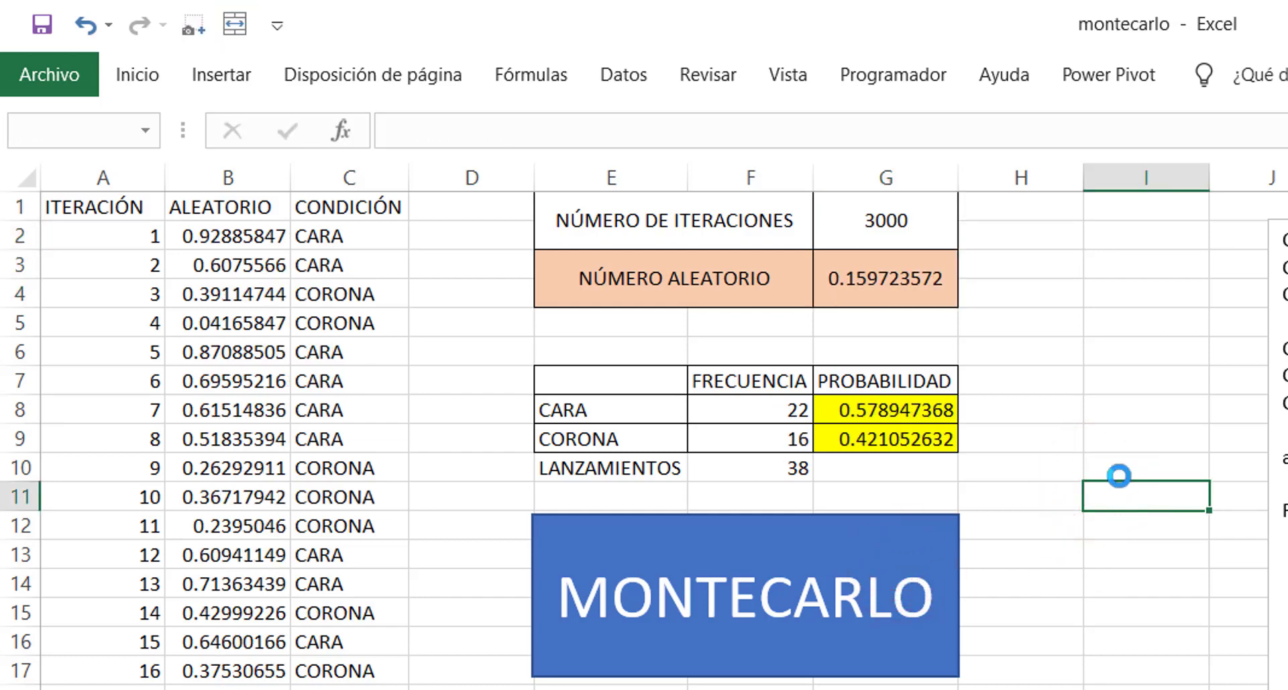